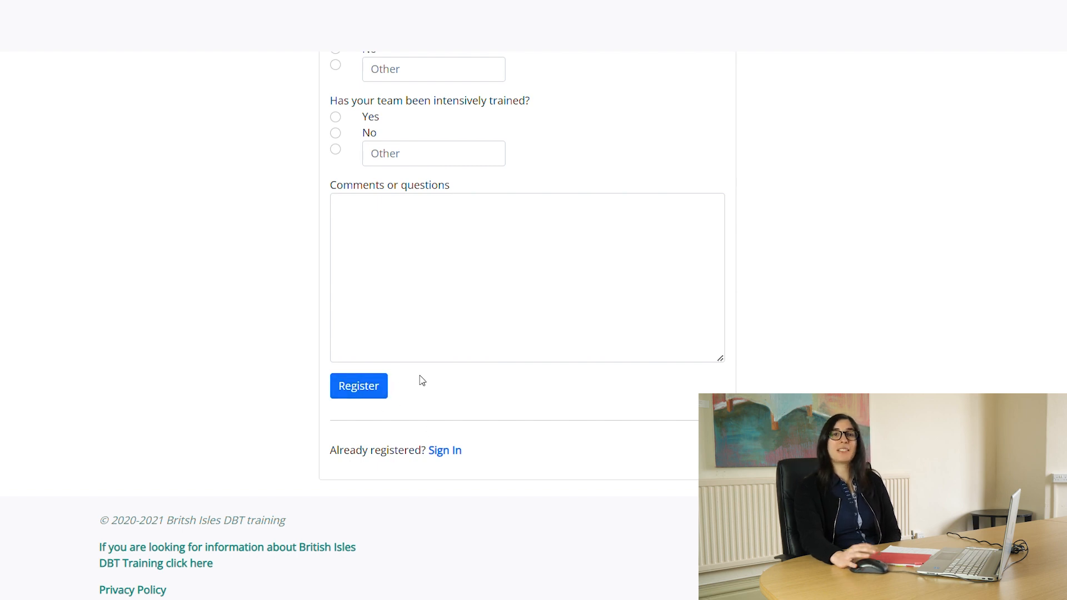
# Open the site's home page and enlarge the map of active DBT teams around the UK and Ireland
pyautogui.scroll(15, 424, 378)
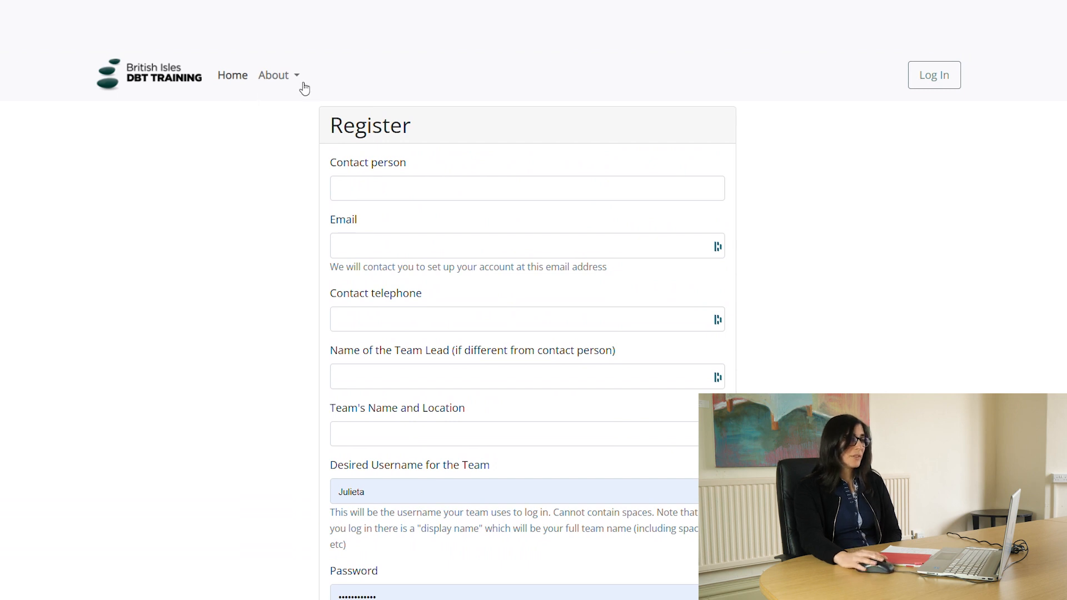
pyautogui.click(243, 85)
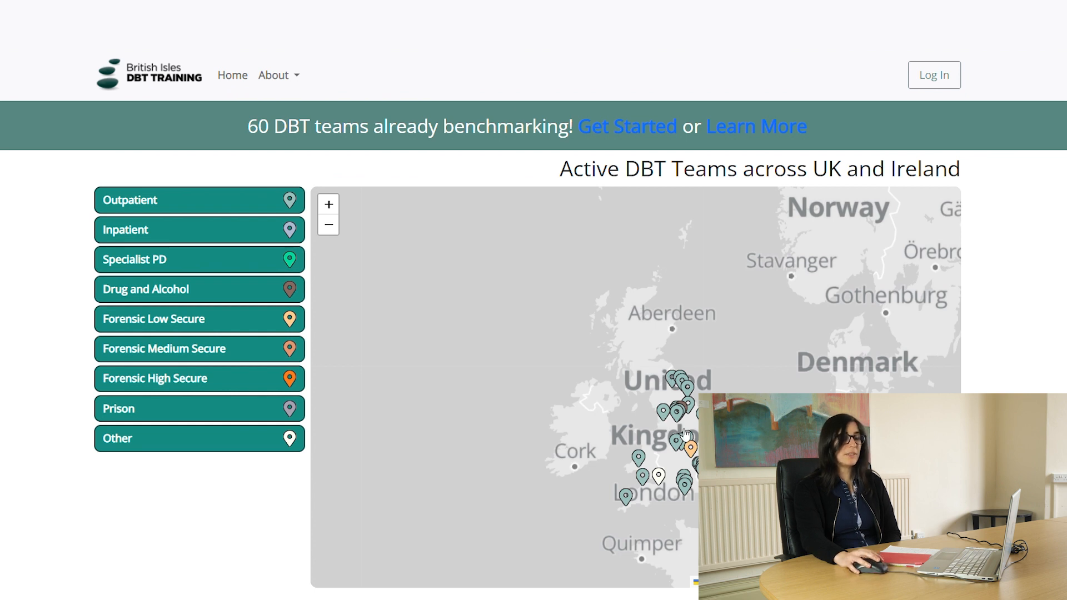
pyautogui.scroll(1, 668, 433)
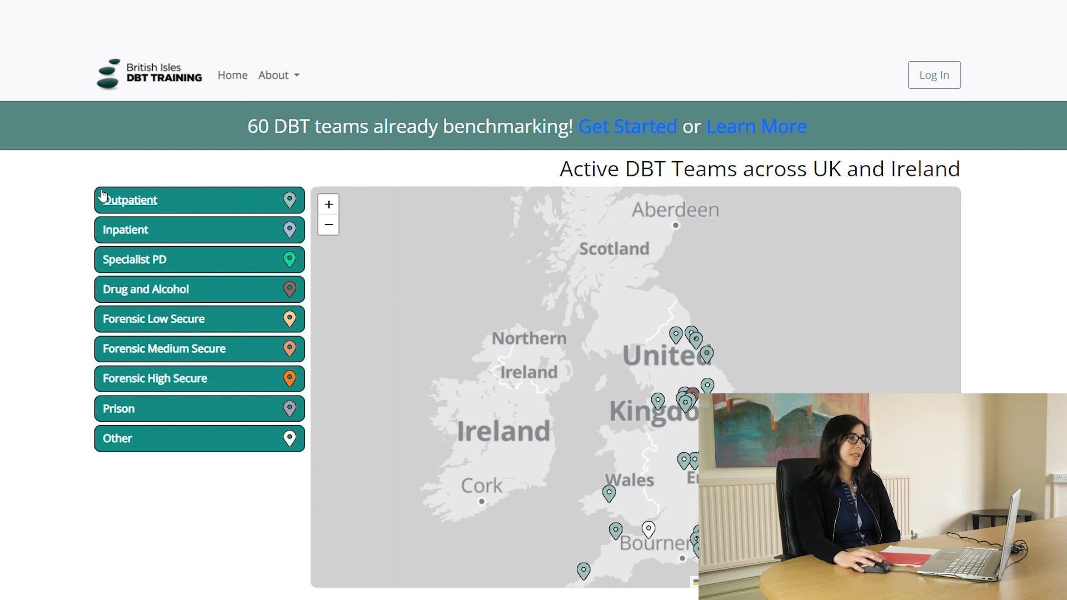
# Filter the team map to Outpatient only by switching off Inpatient, Specialist PD, Drug and Alcohol, all three Forensic categories, Prison and Other
pyautogui.click(161, 231)
pyautogui.click(198, 260)
pyautogui.click(217, 290)
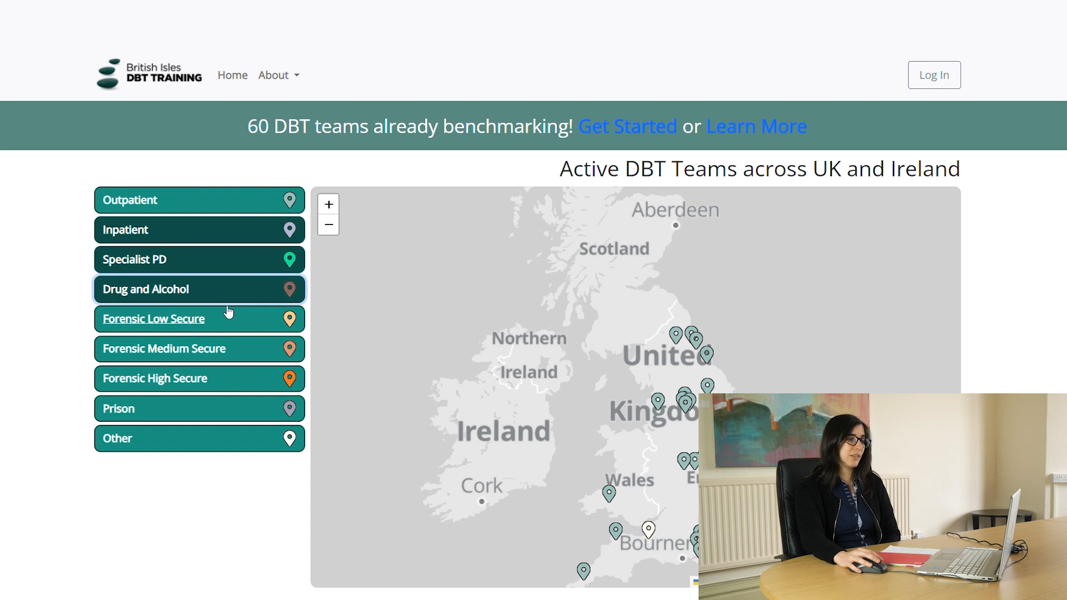
pyautogui.click(228, 320)
pyautogui.click(234, 356)
pyautogui.click(242, 377)
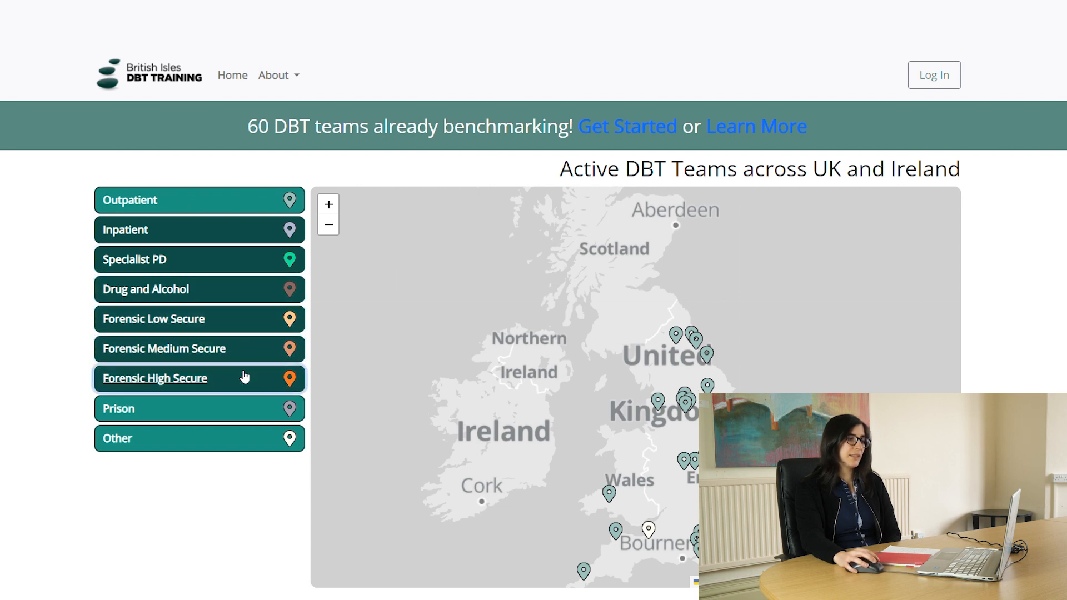
pyautogui.click(226, 412)
pyautogui.click(212, 440)
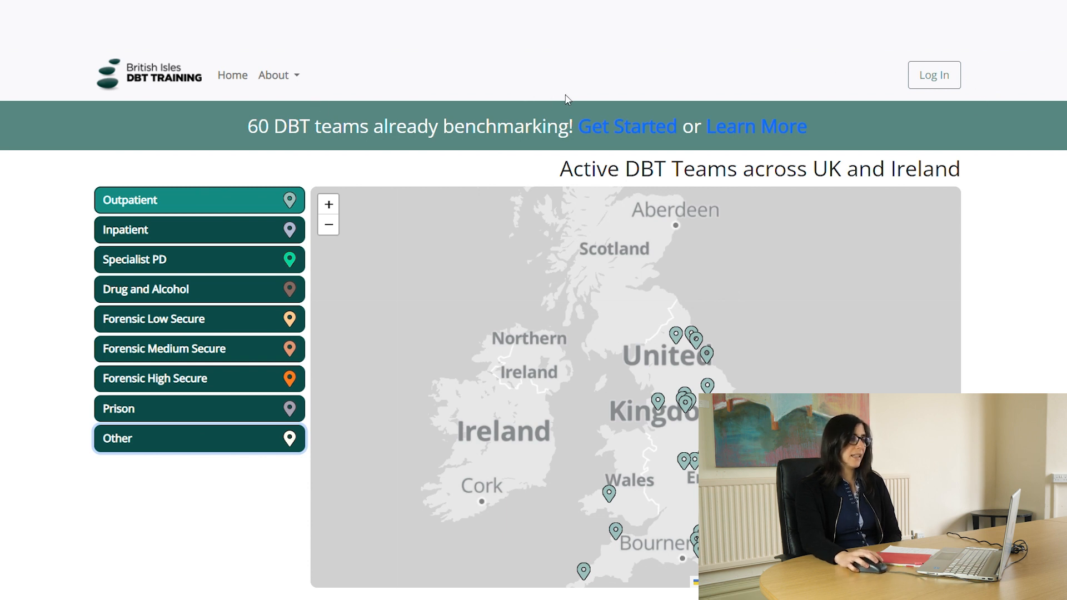
# Open the login page, fill in the saved account's e-mail and password, and log in
pyautogui.click(611, 129)
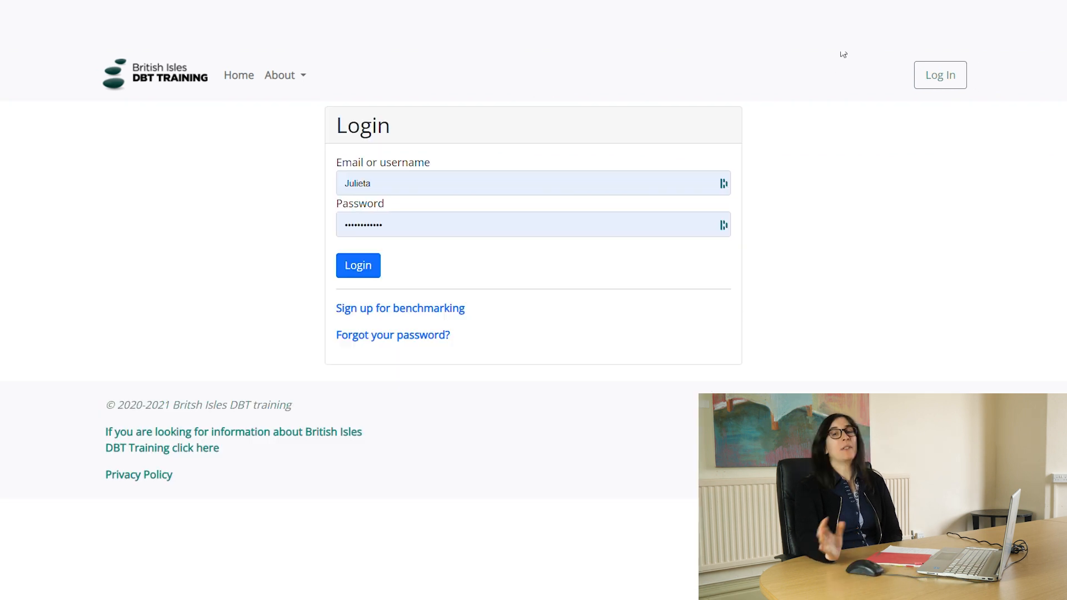
pyautogui.click(596, 194)
pyautogui.click(584, 242)
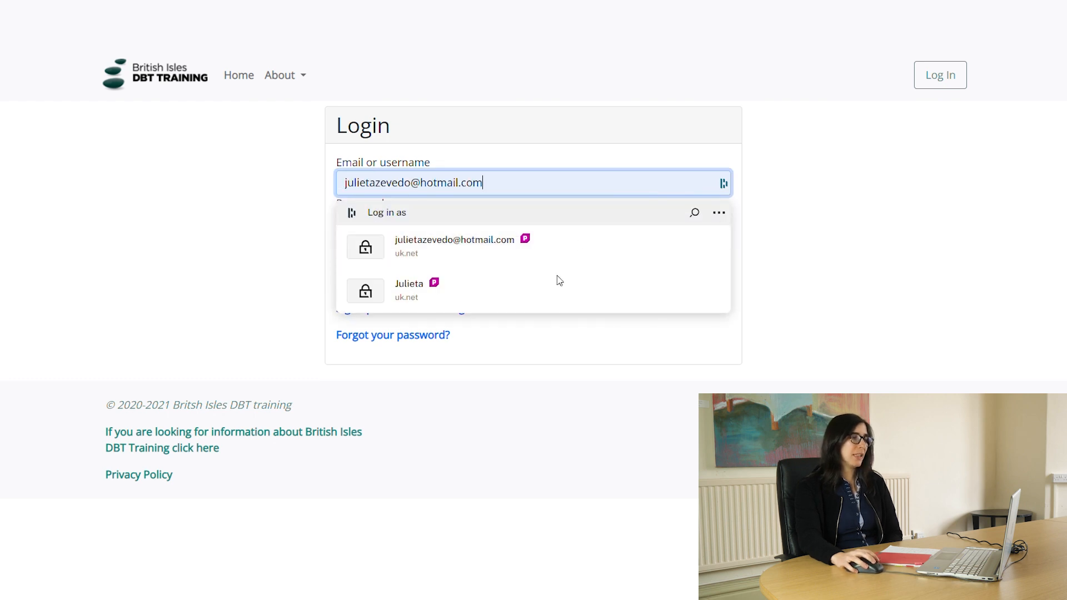
pyautogui.click(790, 243)
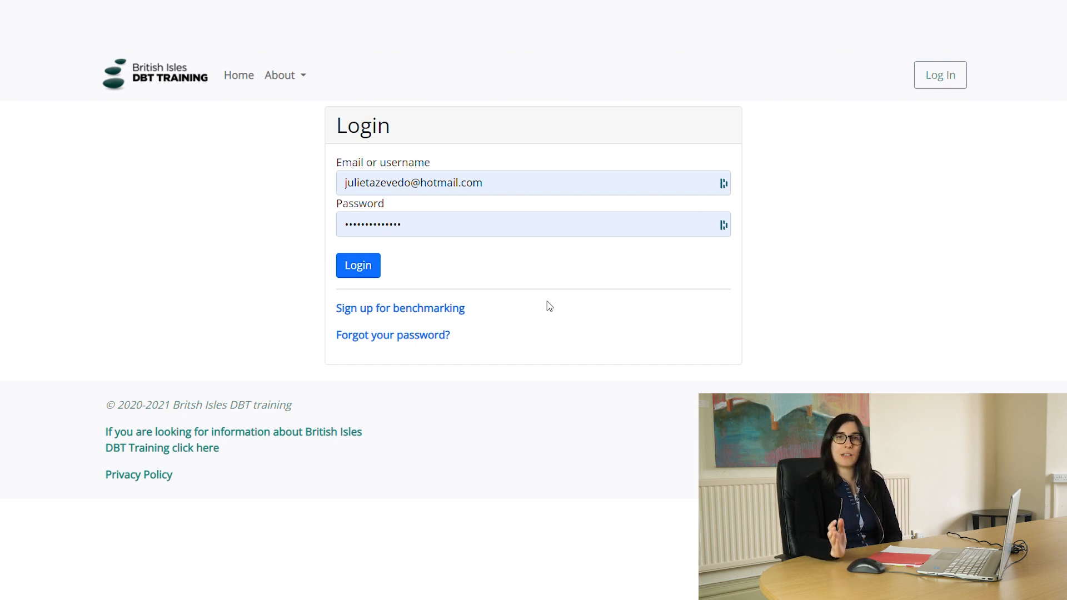
pyautogui.click(361, 271)
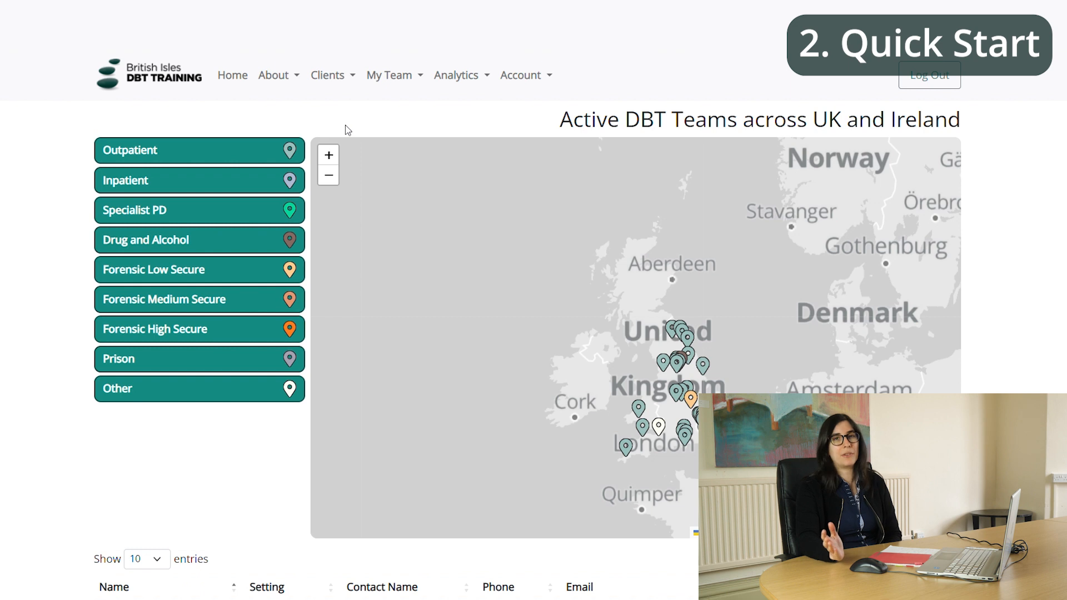
# Open the Quick Start benchmarking guide and the Aims page to read how and why to benchmark
pyautogui.click(298, 79)
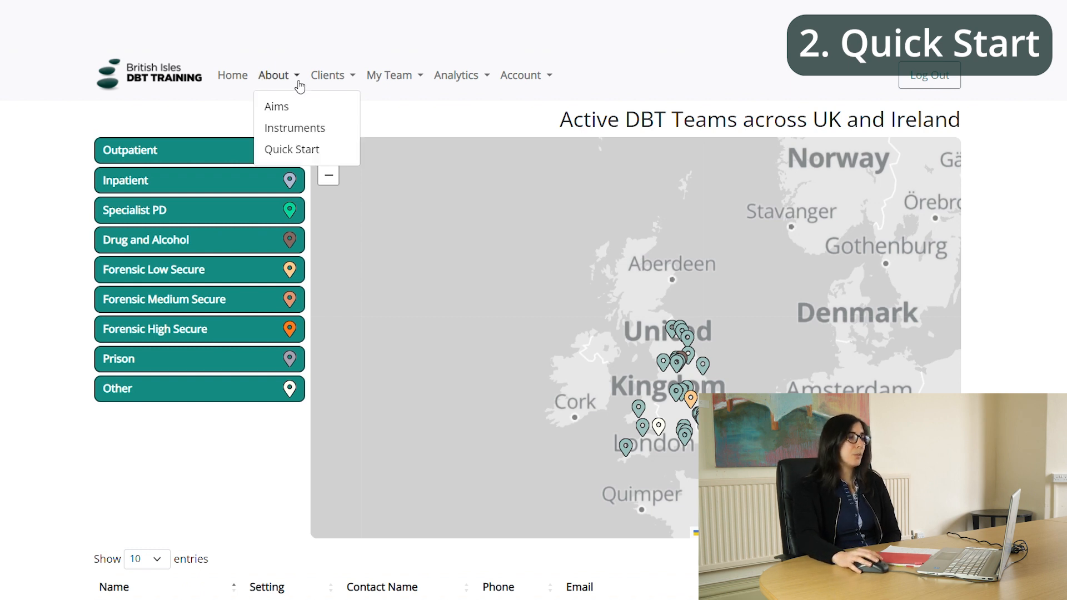
pyautogui.click(319, 155)
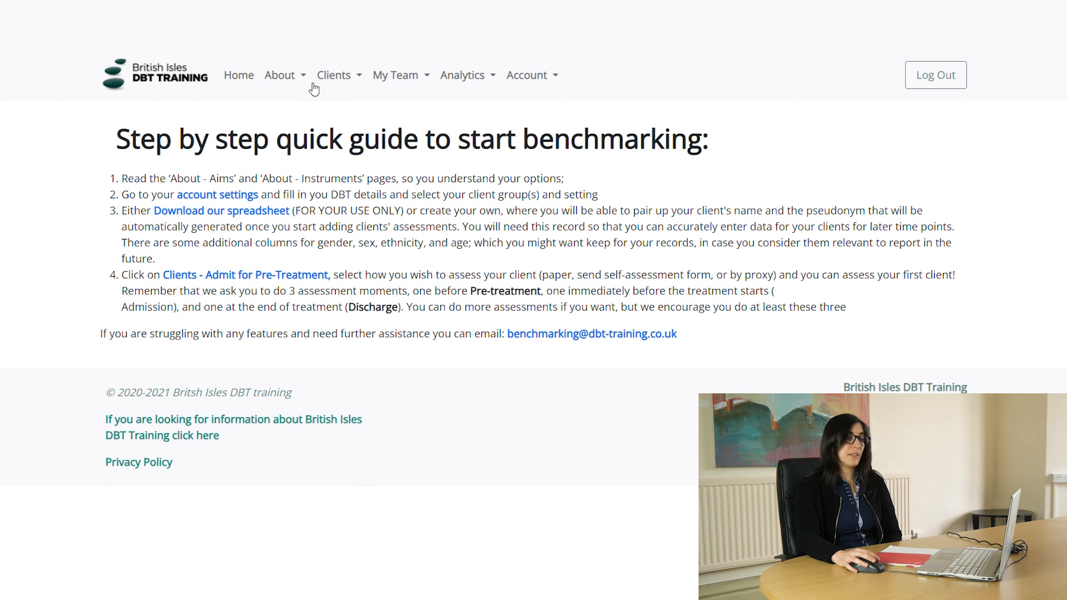
pyautogui.click(284, 83)
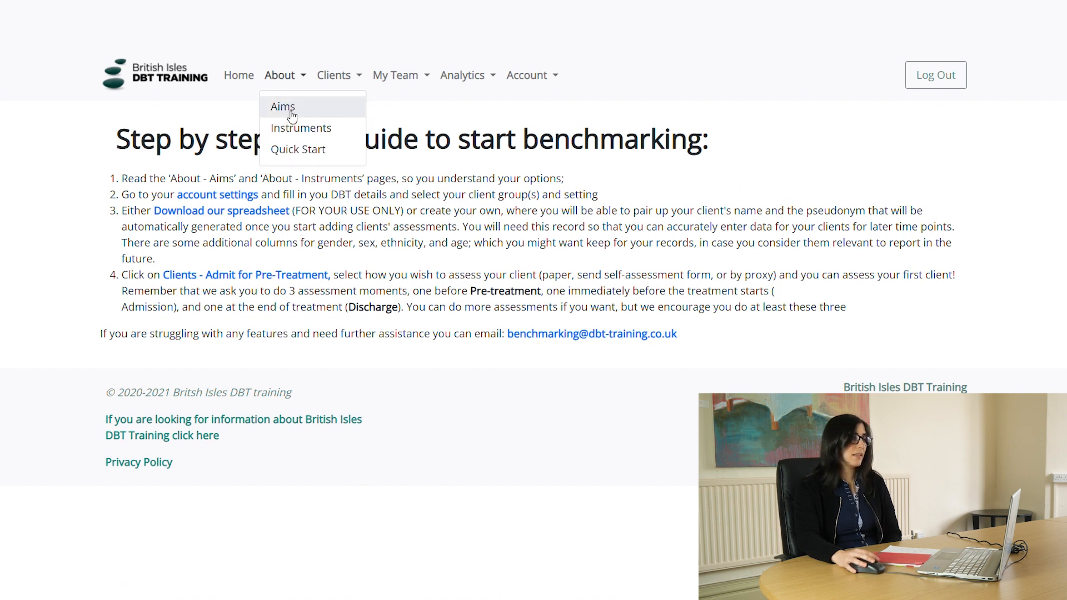
pyautogui.click(290, 109)
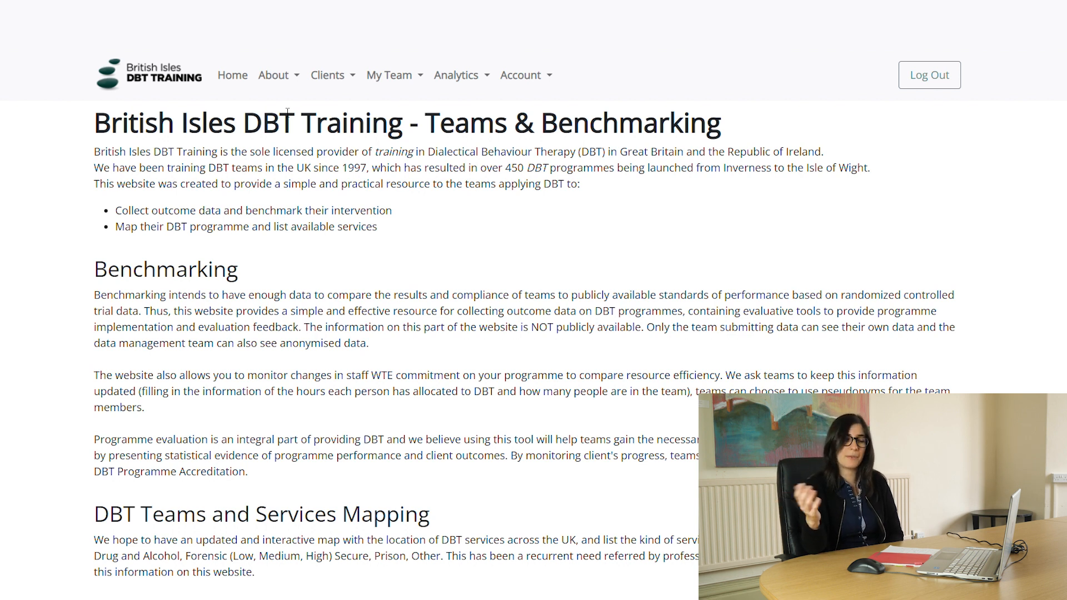
# Open the Instruments page and review the descriptions and assessment sheets of the offered measures, from EQ5D and BSL to RCADS
pyautogui.click(279, 80)
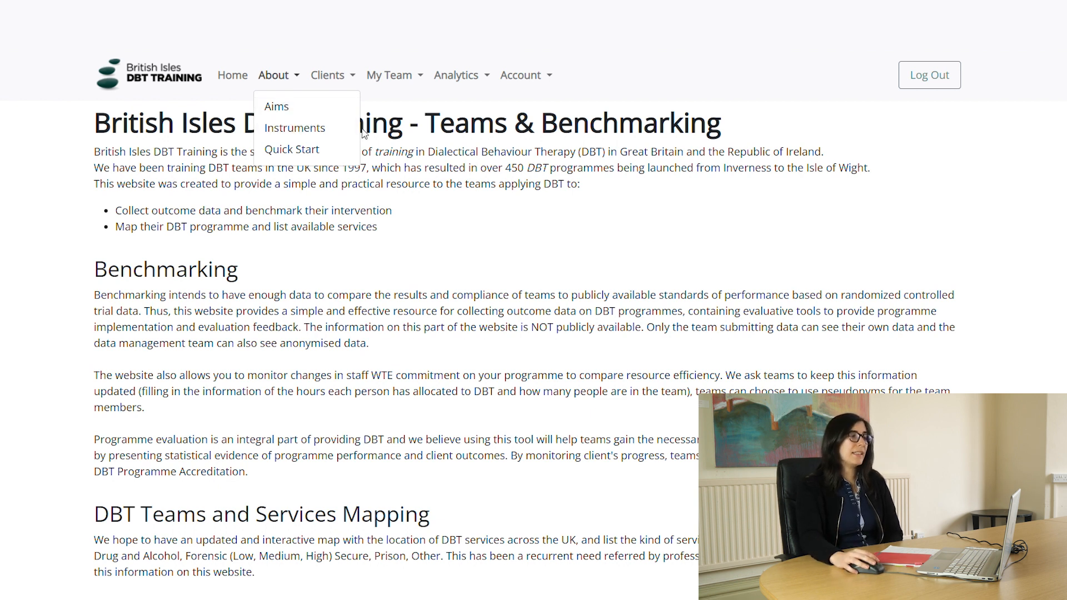
pyautogui.click(300, 128)
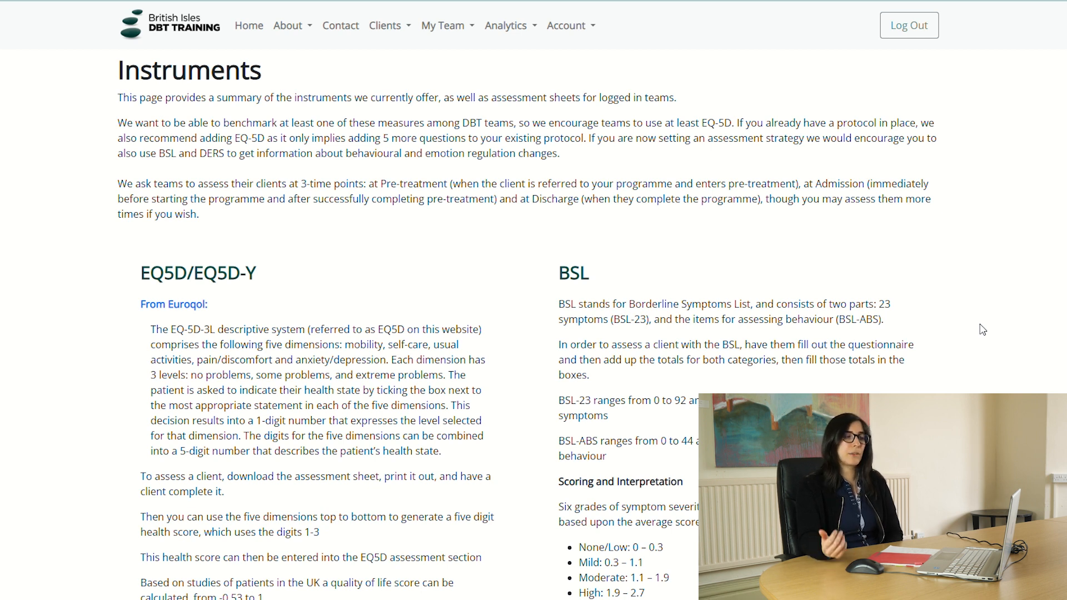
pyautogui.scroll(-5, 983, 330)
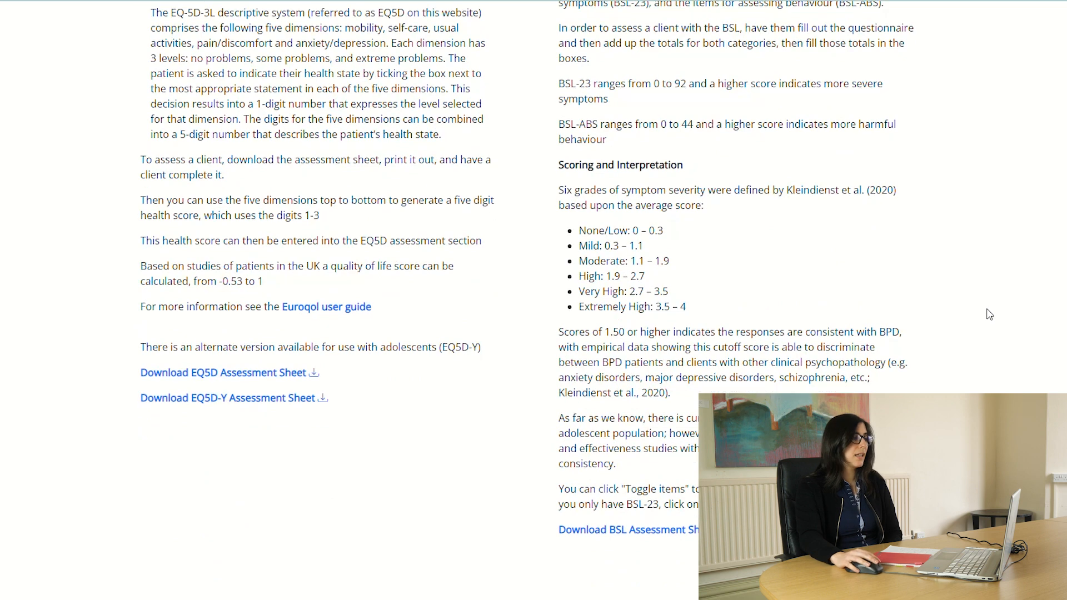
pyautogui.scroll(-9, 990, 315)
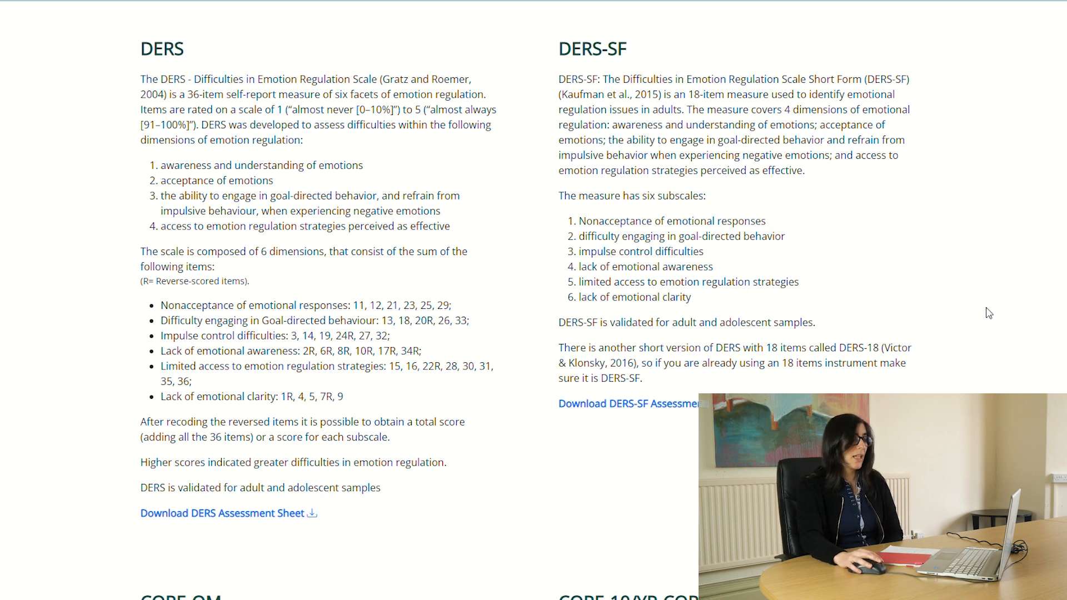
pyautogui.scroll(-9, 990, 313)
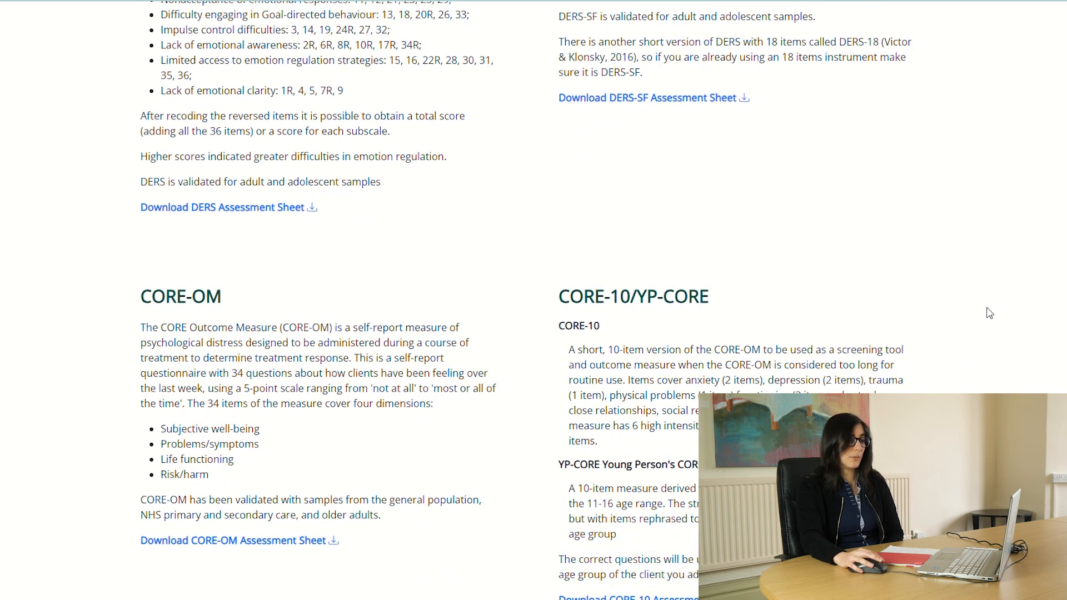
pyautogui.scroll(-1, 990, 313)
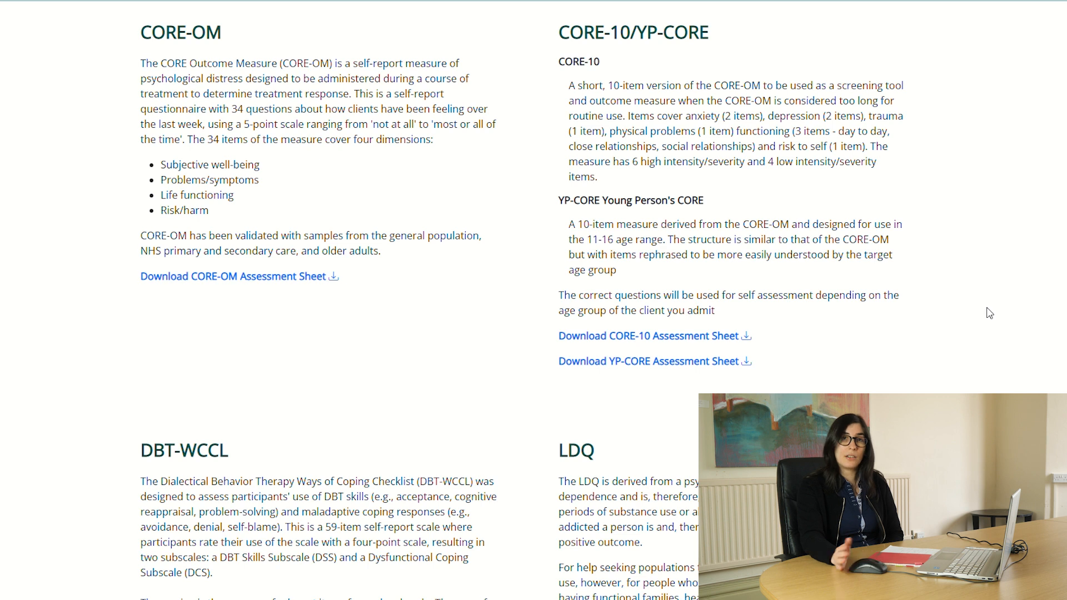
pyautogui.scroll(-5, 990, 313)
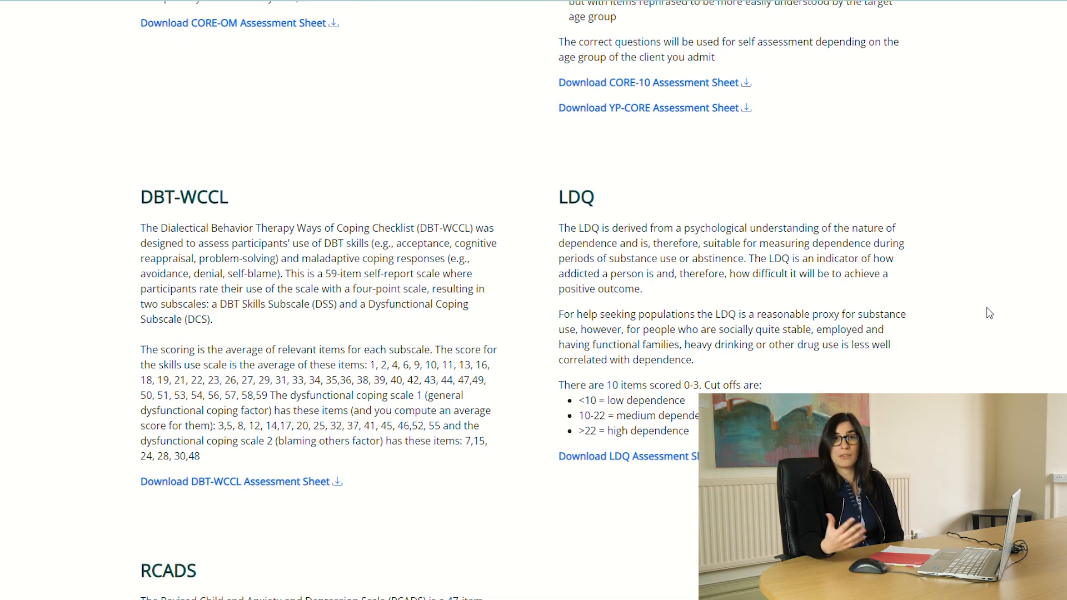
pyautogui.scroll(-1, 990, 313)
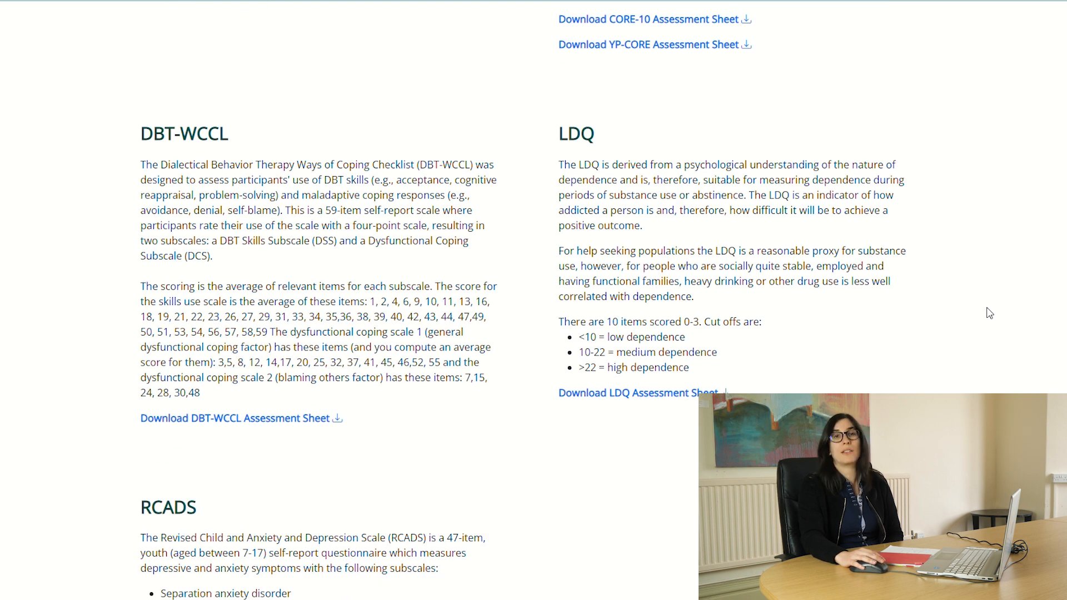
pyautogui.scroll(-1, 990, 313)
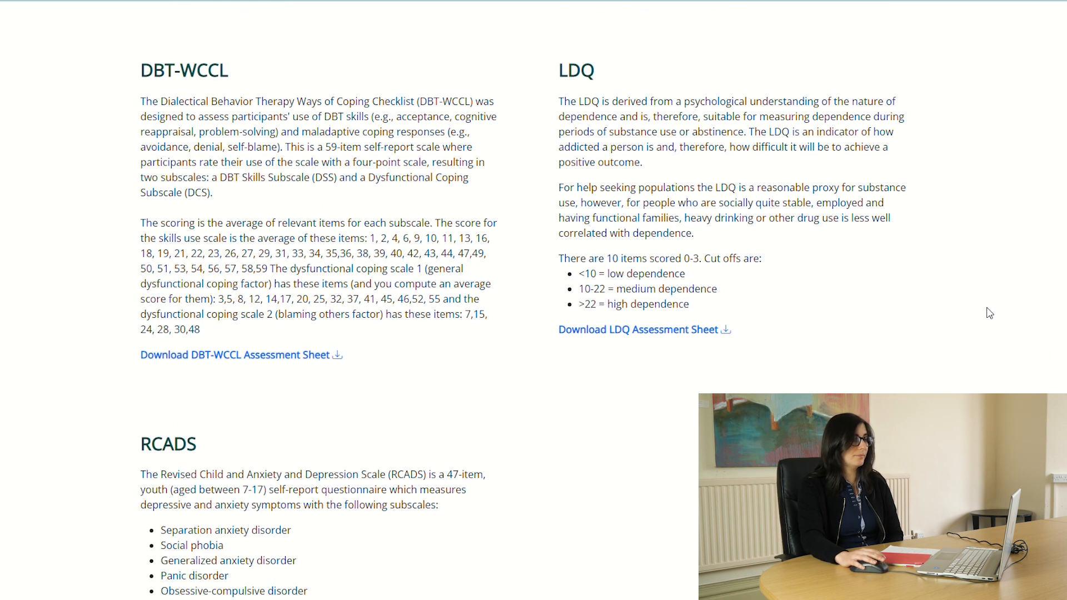
pyautogui.scroll(20, 1029, 389)
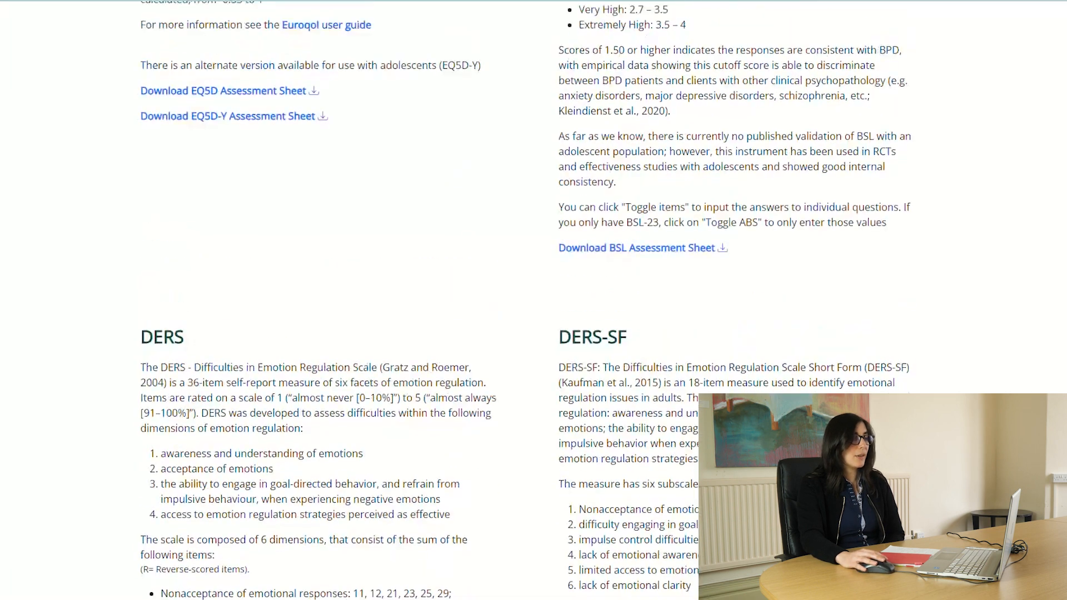
pyautogui.scroll(10, 883, 338)
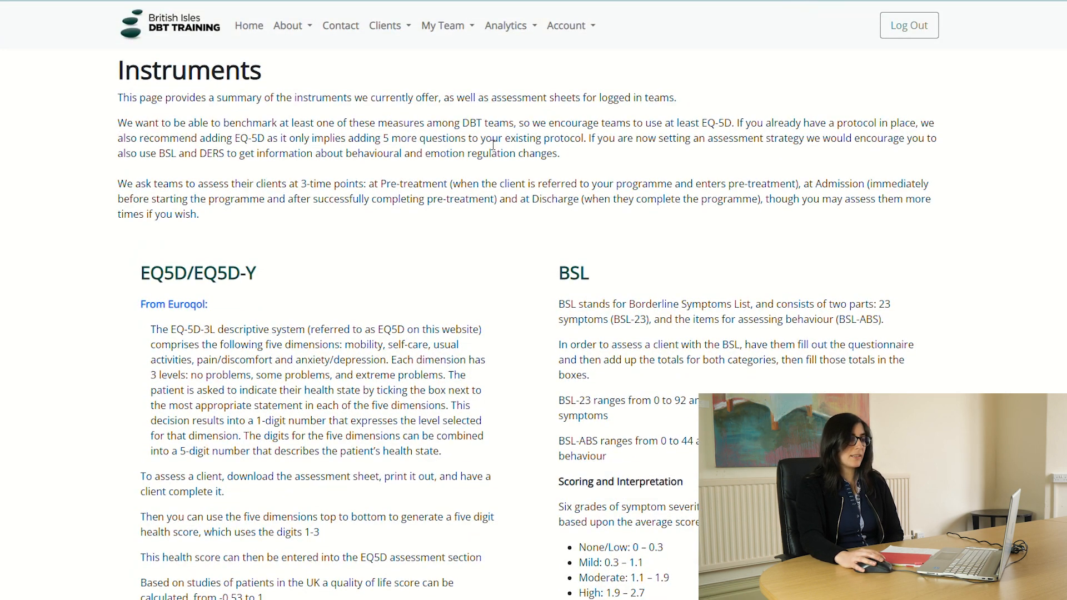
# Return to the Quick Start guide and open the account settings linked in it
pyautogui.click(290, 26)
pyautogui.click(309, 76)
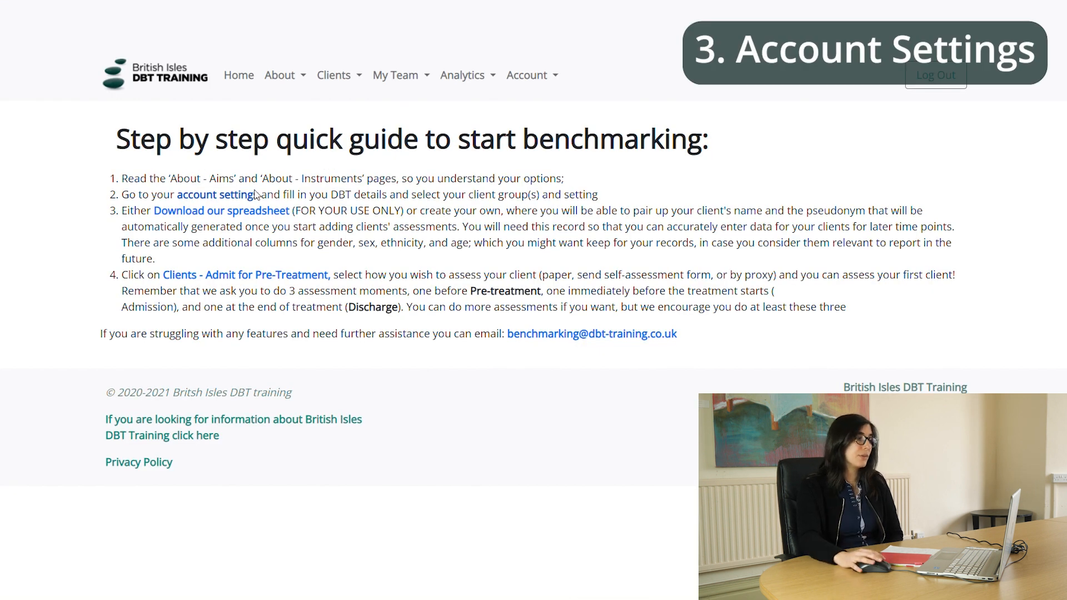
pyautogui.click(261, 194)
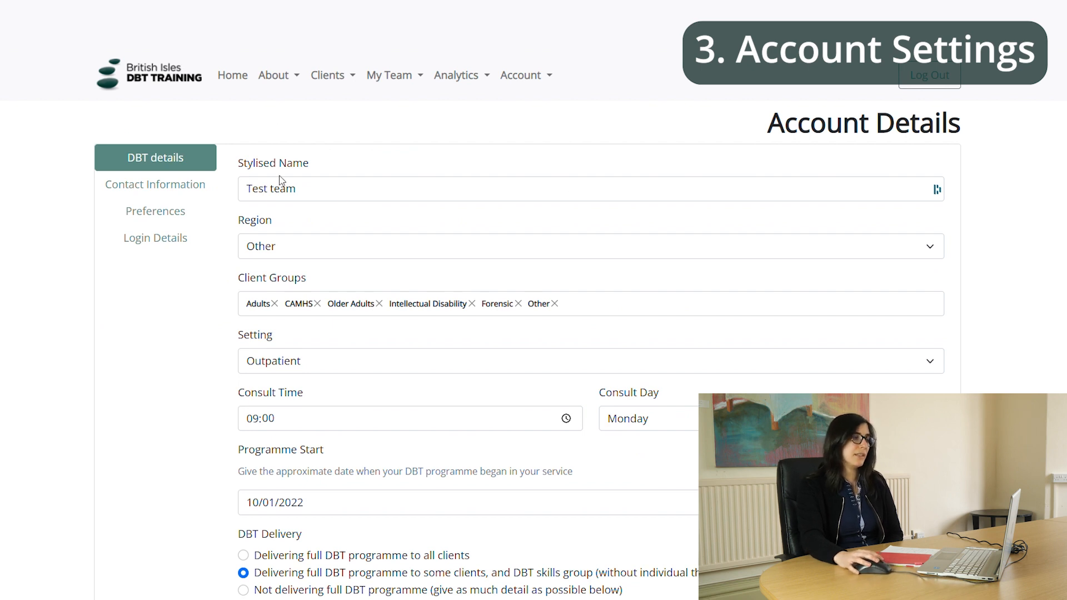
# Set the team's region to Wales in the DBT details
pyautogui.click(307, 190)
pyautogui.click(335, 172)
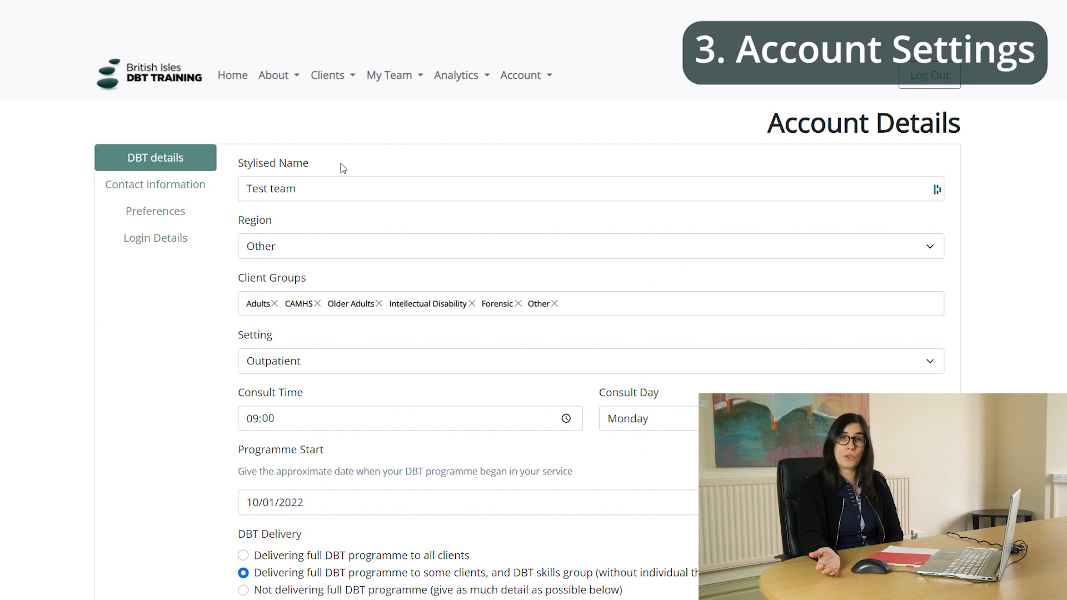
pyautogui.click(328, 246)
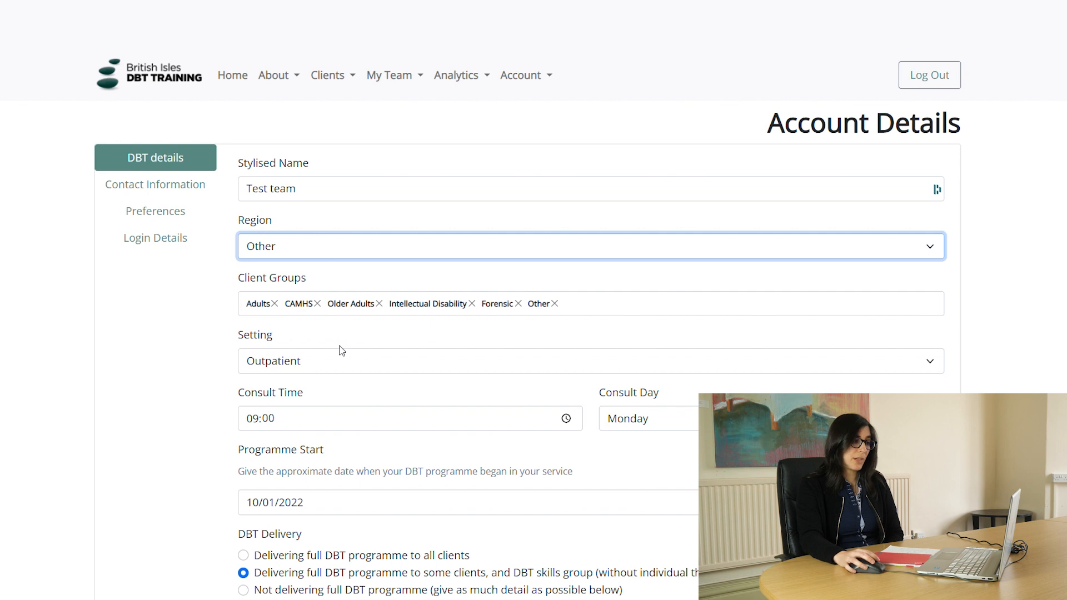
pyautogui.click(334, 373)
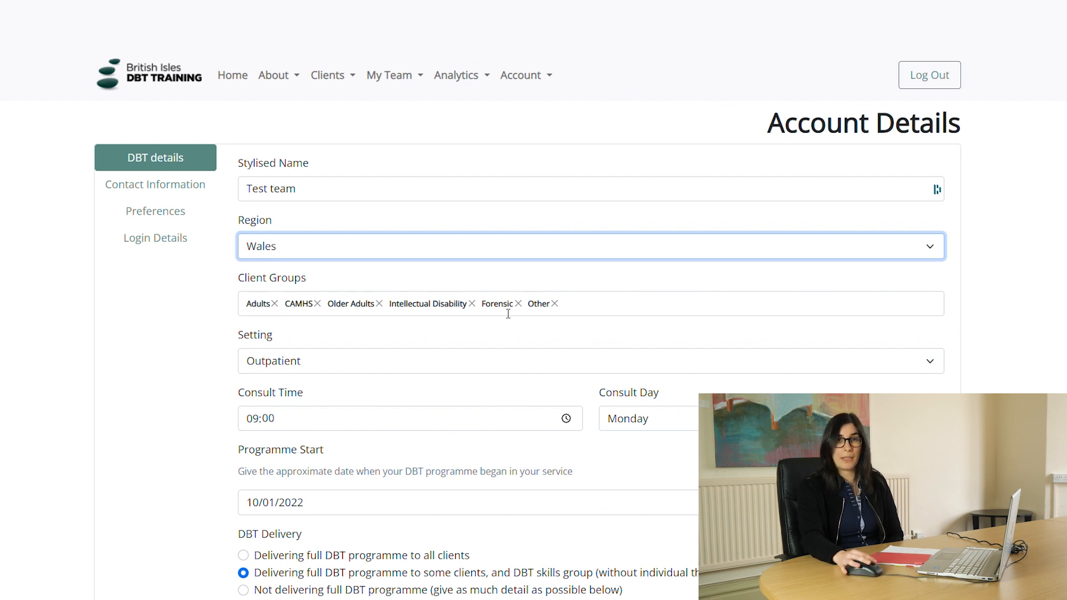
# Remove Other, Forensic, Intellectual Disability and Older Adults from the team's client groups
pyautogui.click(555, 303)
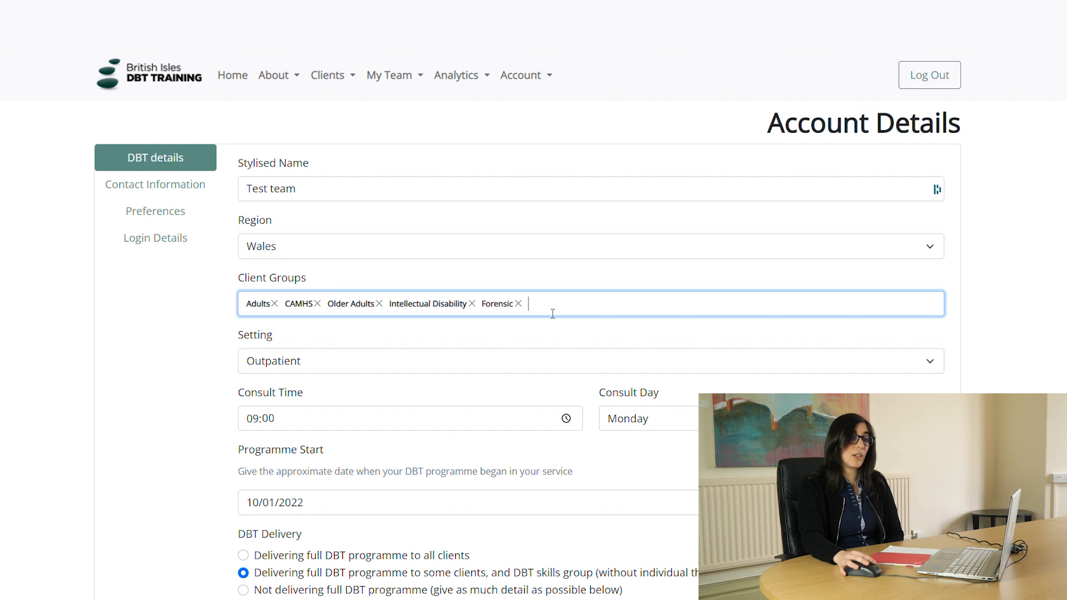
pyautogui.click(519, 304)
pyautogui.click(472, 303)
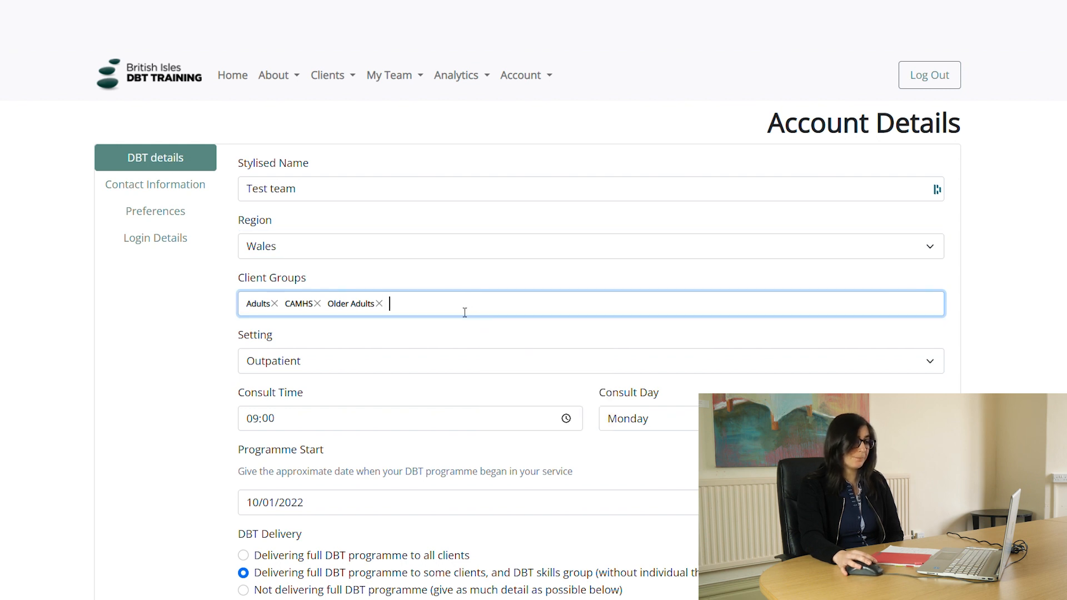
pyautogui.click(379, 304)
# Review the options available for the team's Setting in the DBT details
pyautogui.scroll(-1, 389, 337)
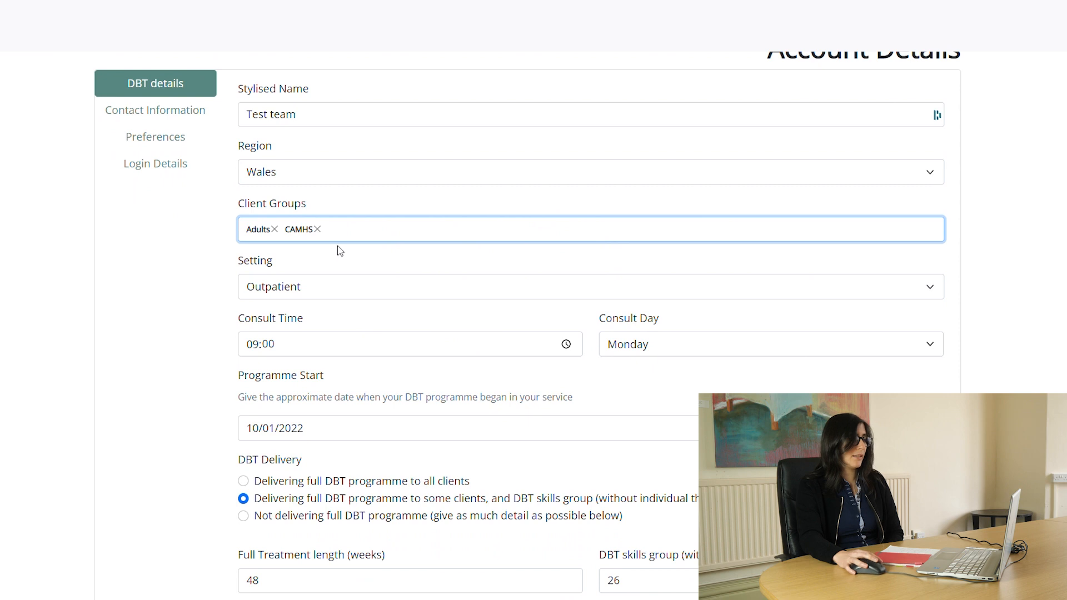
pyautogui.click(318, 293)
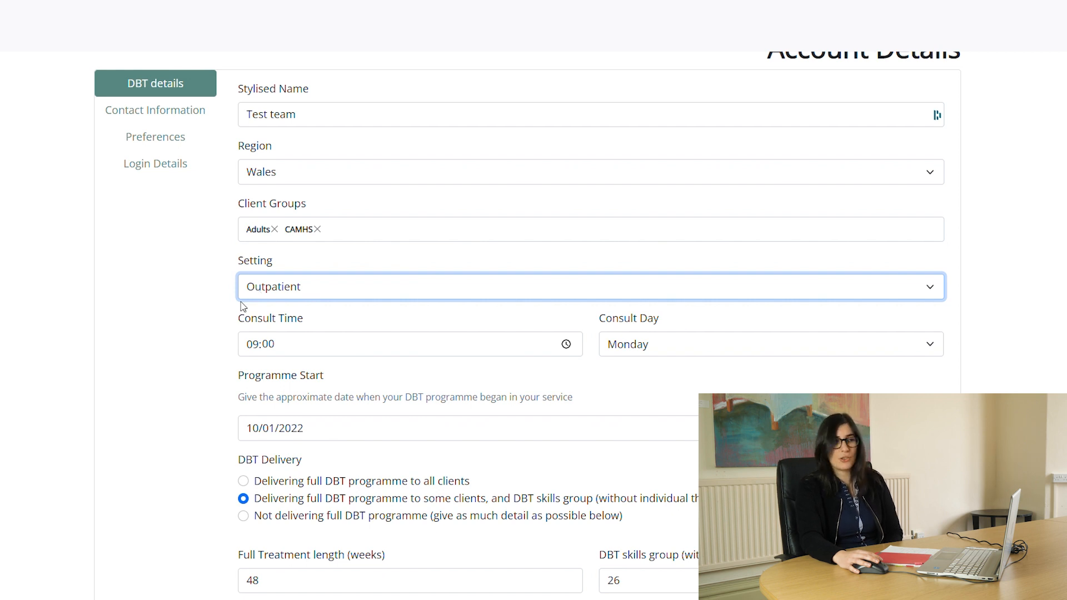
pyautogui.click(202, 298)
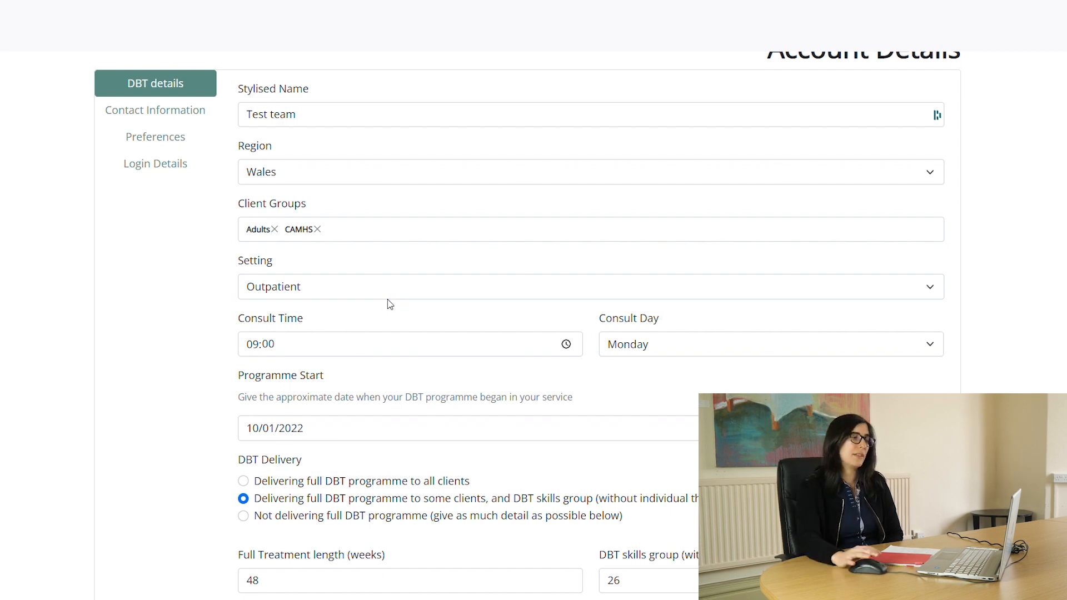
# Try the DBT Delivery options for all clients, some clients, and not delivering the full programme, including its DBT details field
pyautogui.scroll(-1, 405, 322)
pyautogui.click(339, 275)
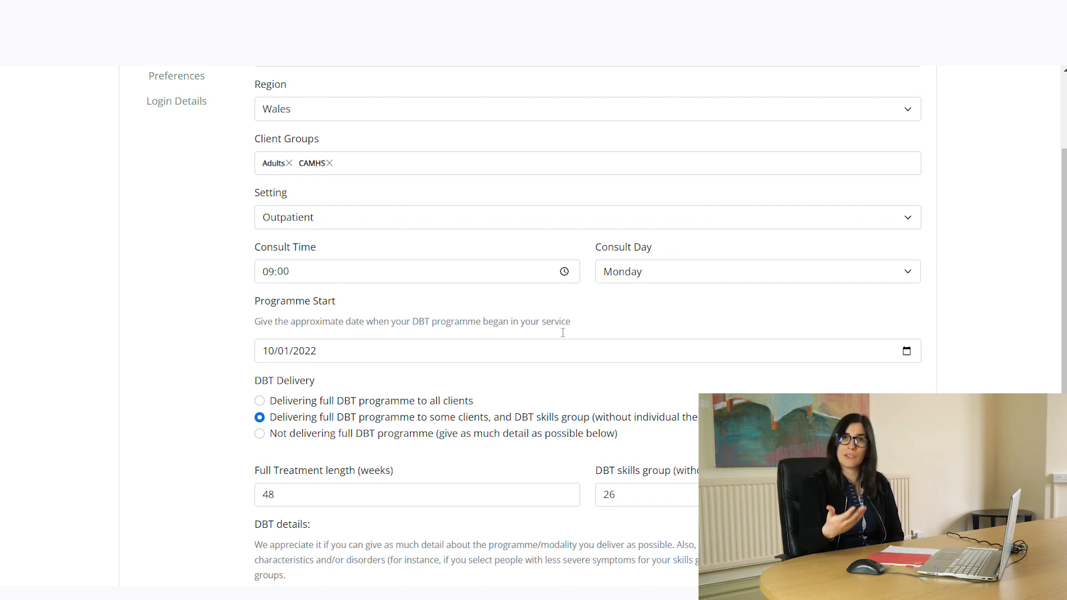
pyautogui.scroll(-2, 553, 356)
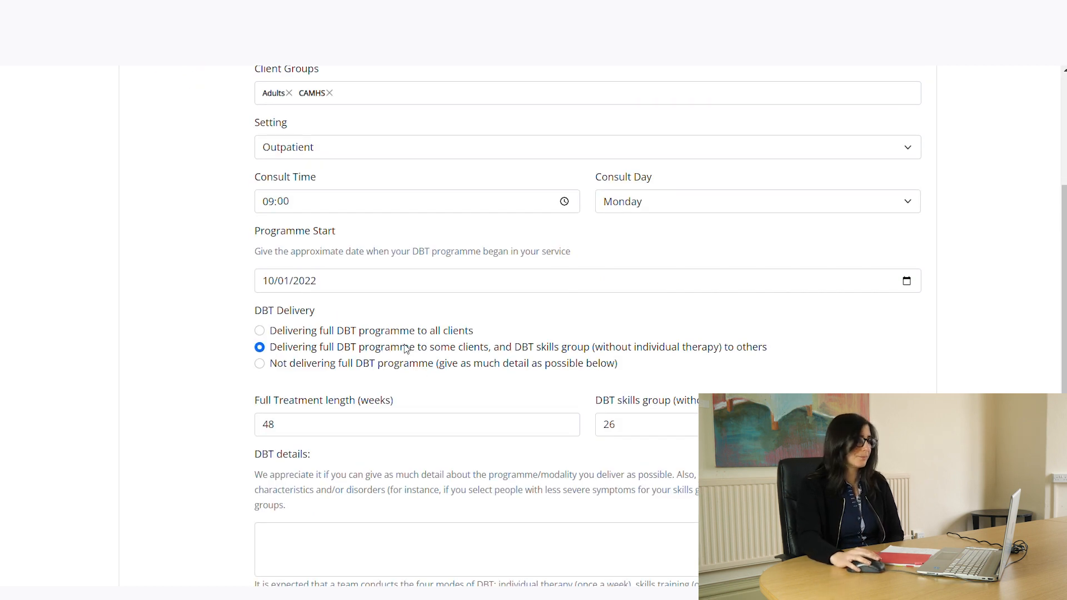
pyautogui.click(333, 334)
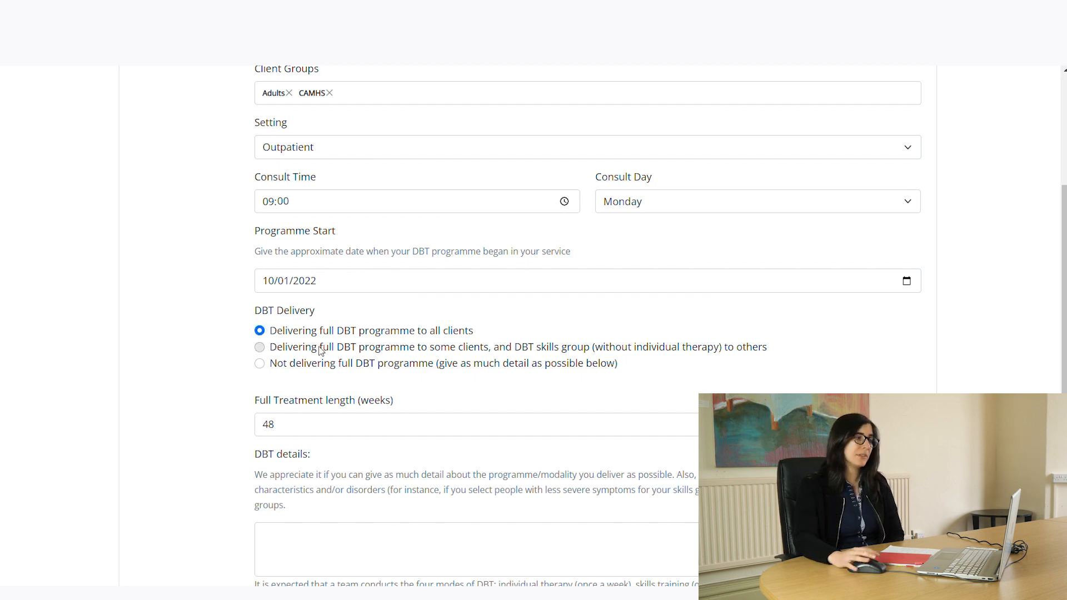
pyautogui.click(258, 347)
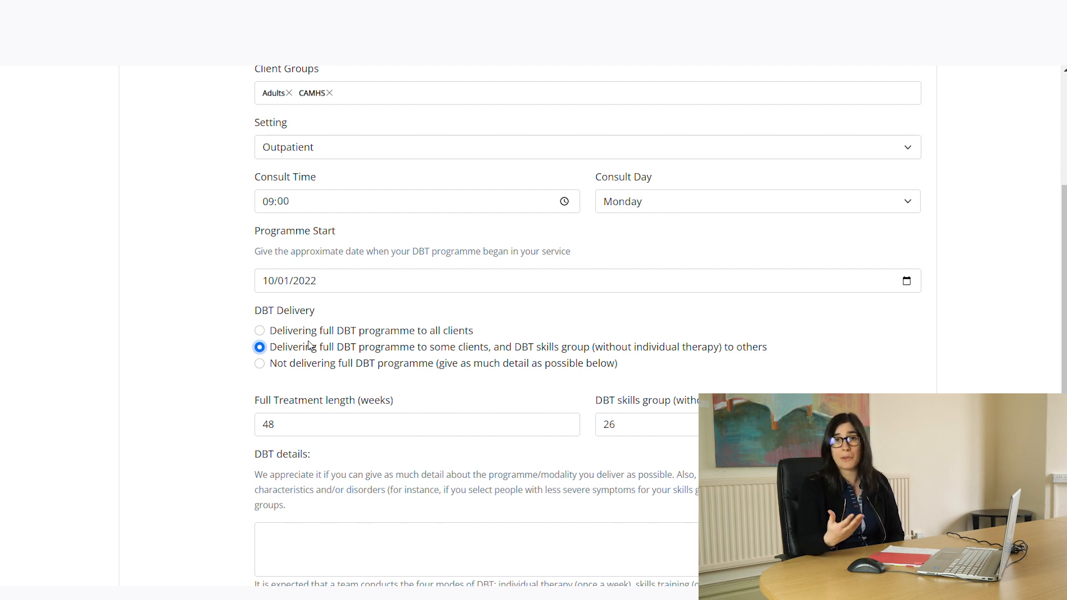
pyautogui.click(261, 364)
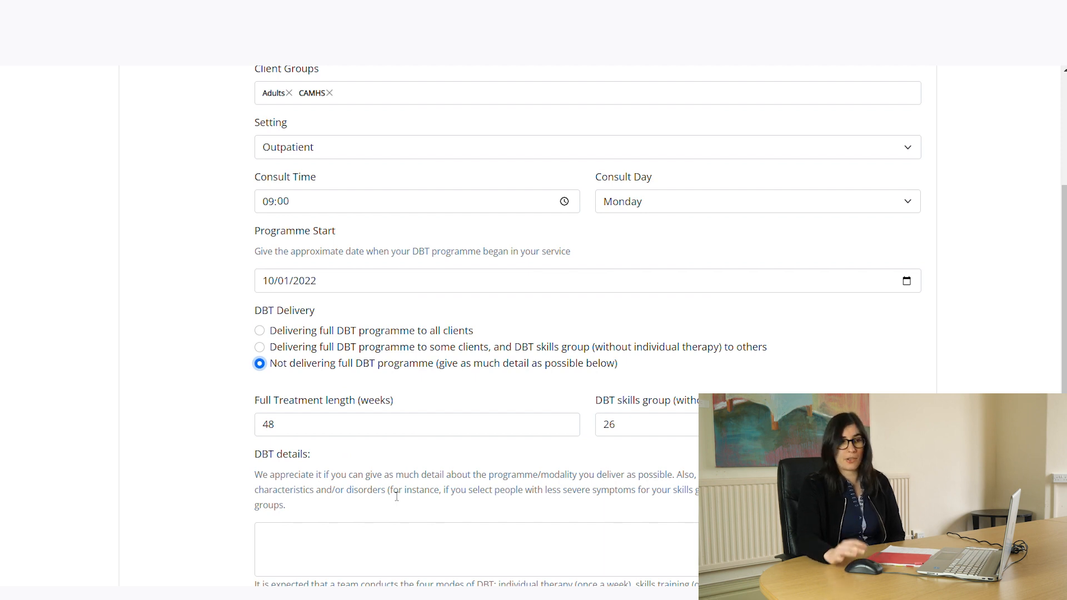
pyautogui.click(387, 542)
pyautogui.scroll(-2, 378, 531)
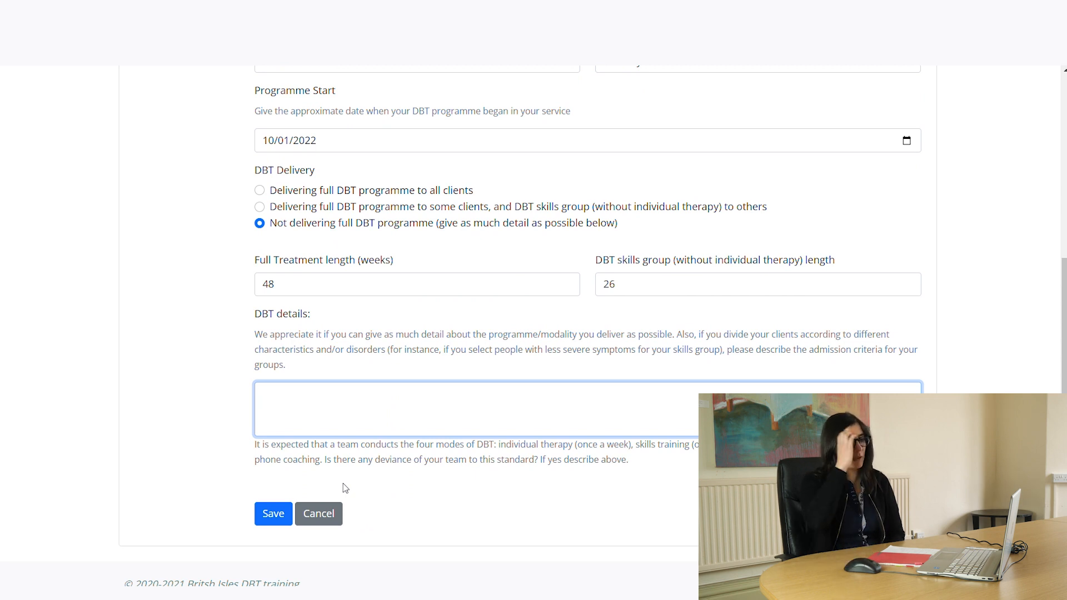
# Set DBT Delivery to full programme for some clients and skills group for others, and review the two treatment length fields
pyautogui.click(303, 211)
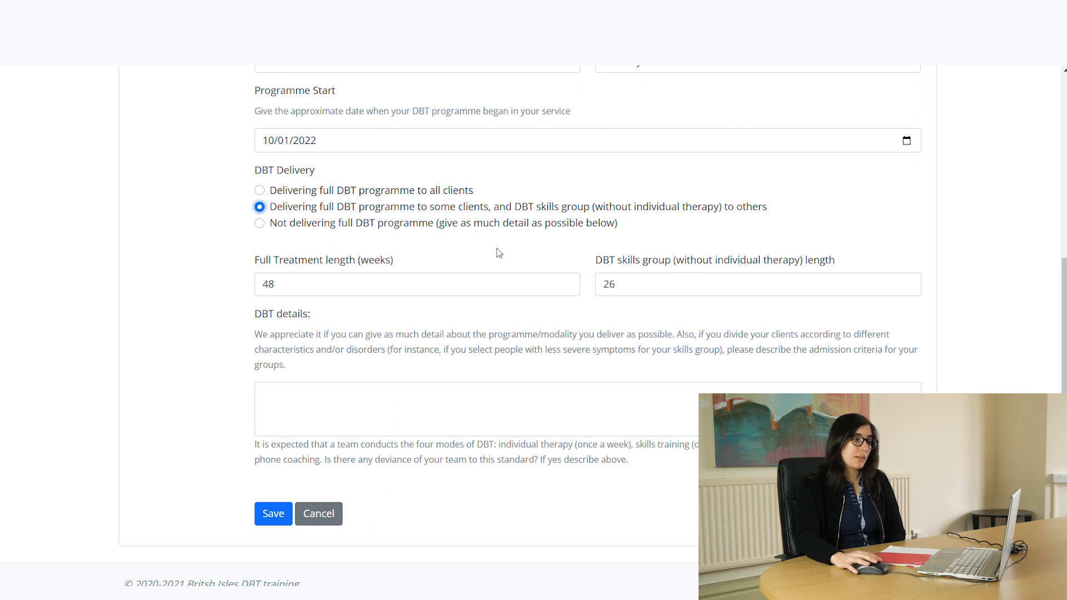
pyautogui.click(398, 289)
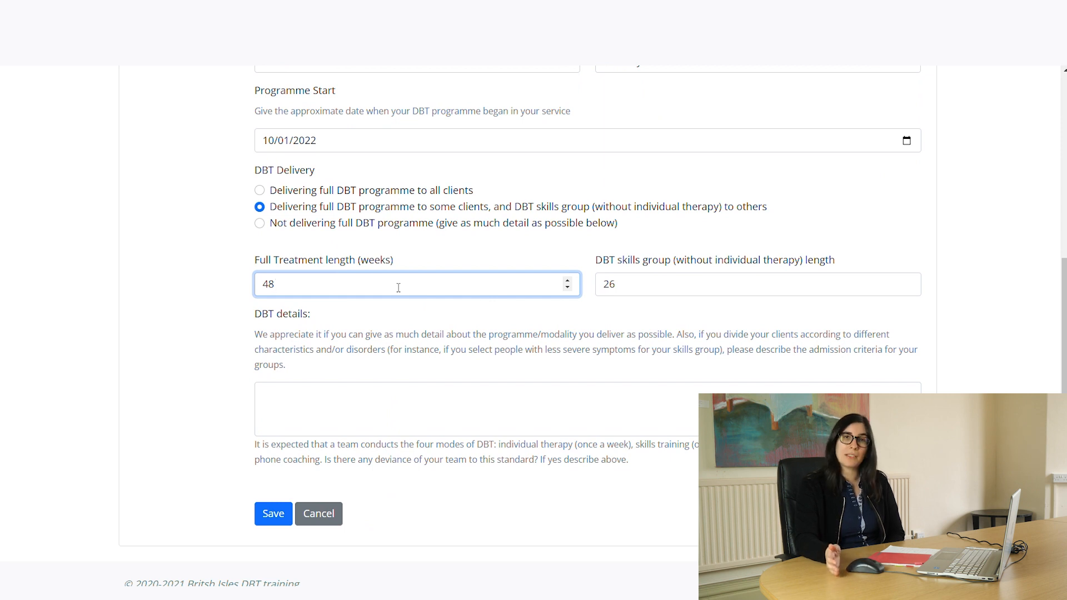
pyautogui.click(653, 286)
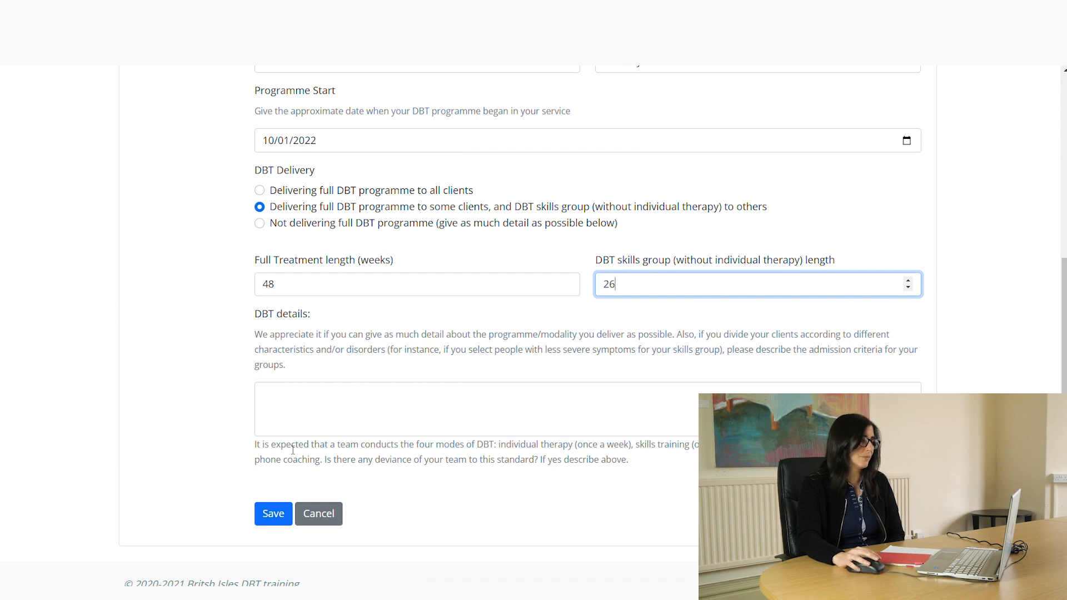
# Open the team's Contact Information and review its contact, address and postcode fields
pyautogui.scroll(3, 293, 451)
pyautogui.scroll(-3, 293, 450)
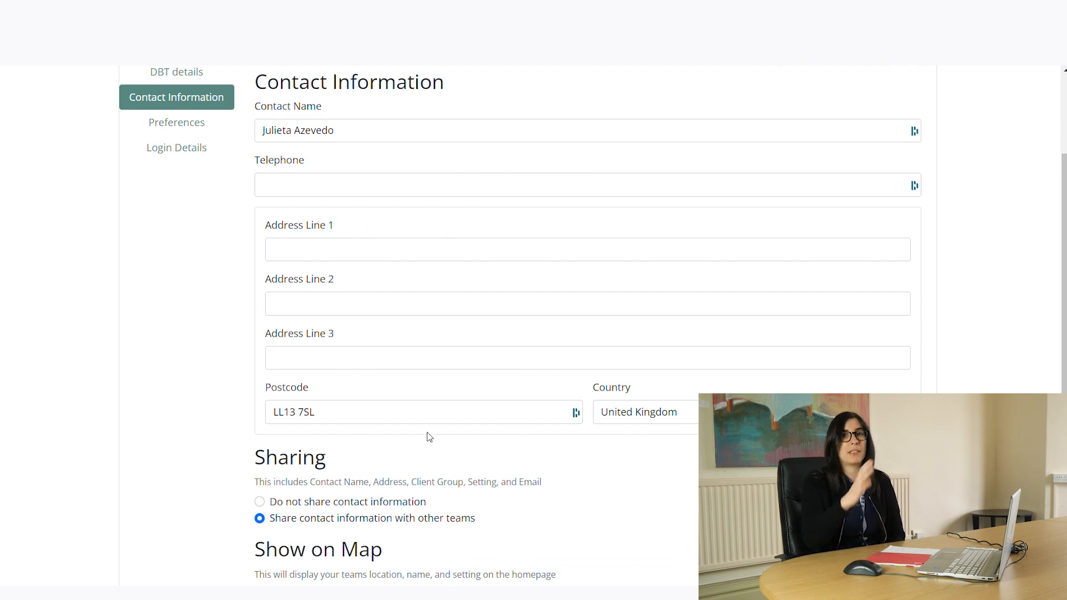
pyautogui.scroll(-1, 426, 465)
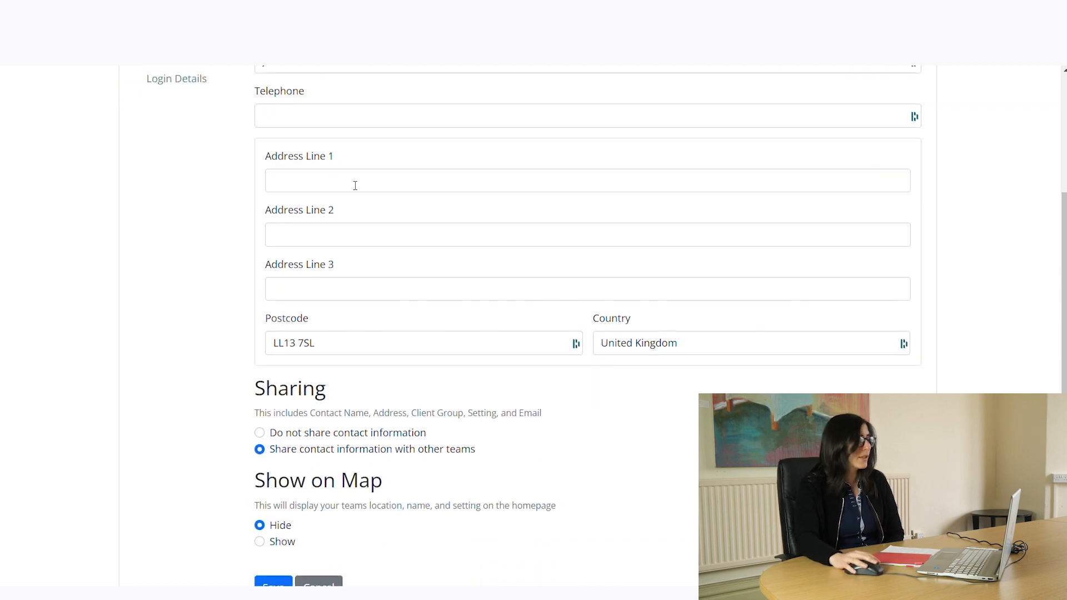
pyautogui.scroll(1, 355, 186)
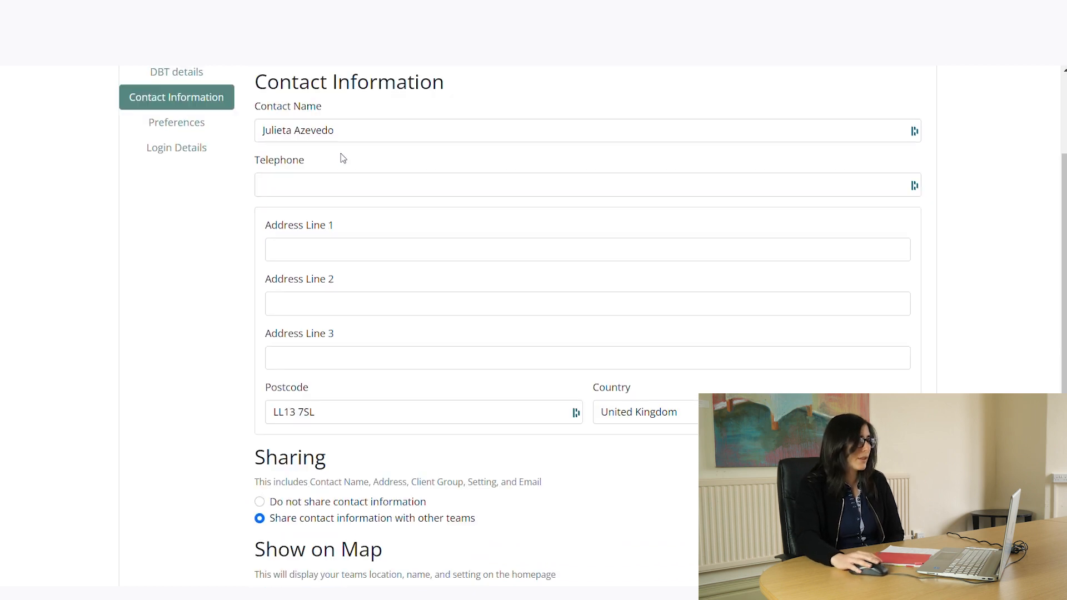
pyautogui.click(313, 248)
pyautogui.click(339, 411)
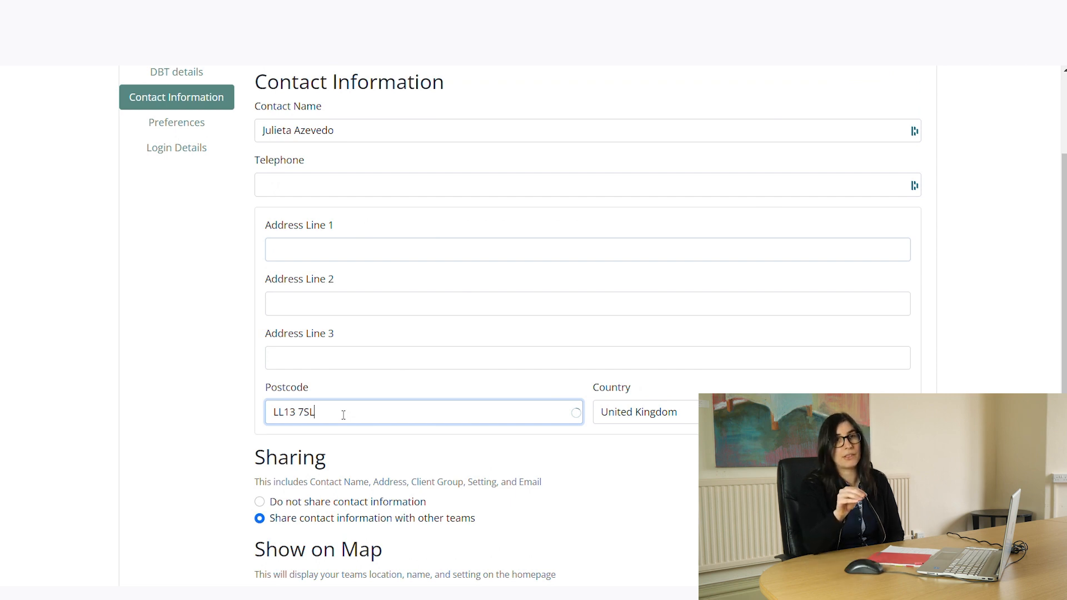
# Share contact information with other teams, show the team on the map using its address postcode, and save the profile
pyautogui.scroll(-2, 344, 414)
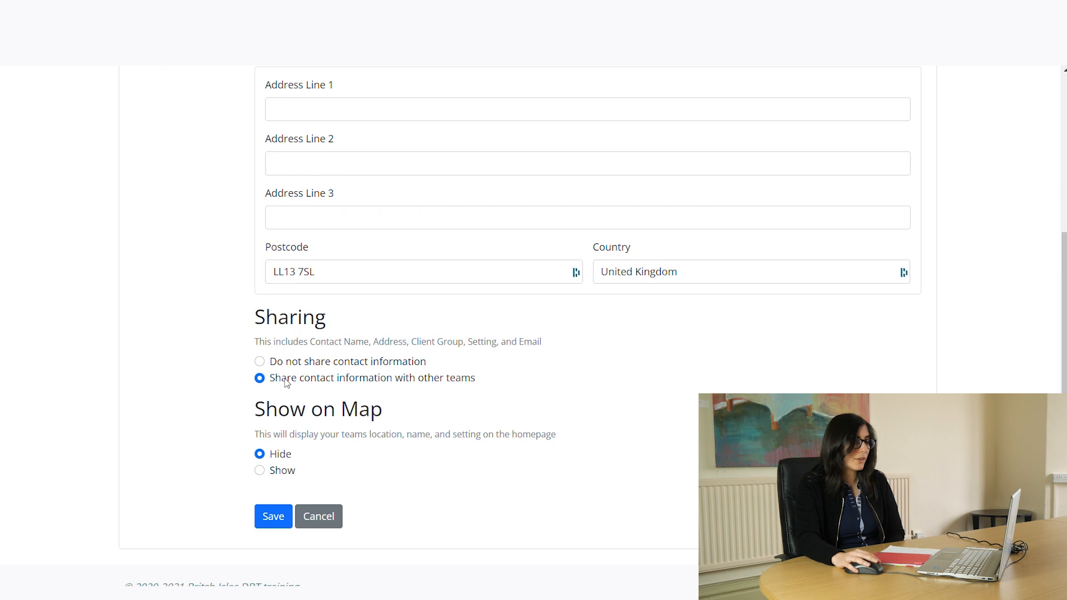
pyautogui.click(261, 380)
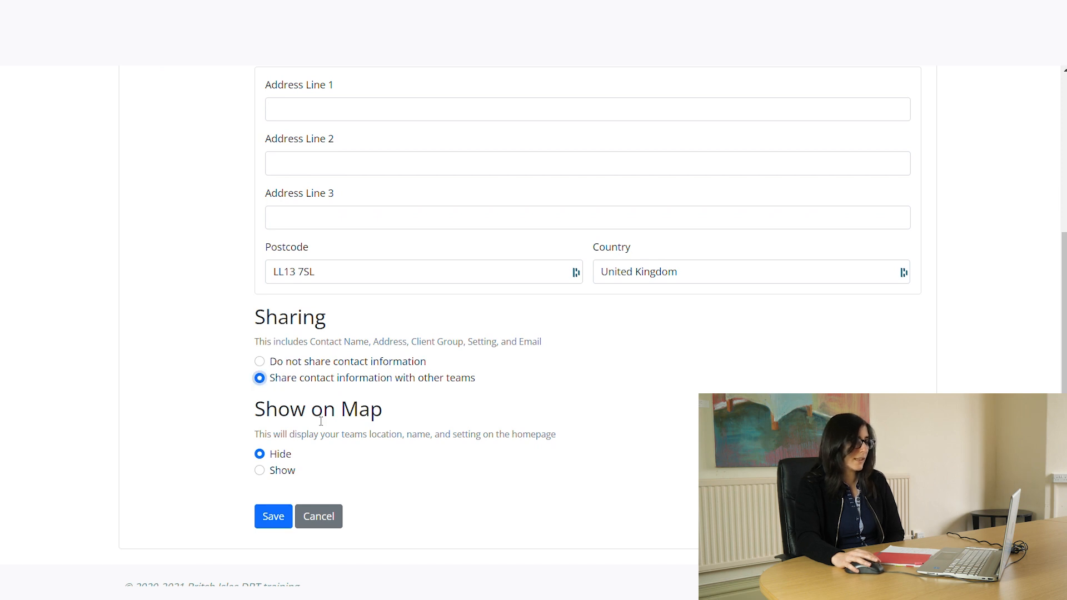
pyautogui.scroll(-1, 378, 456)
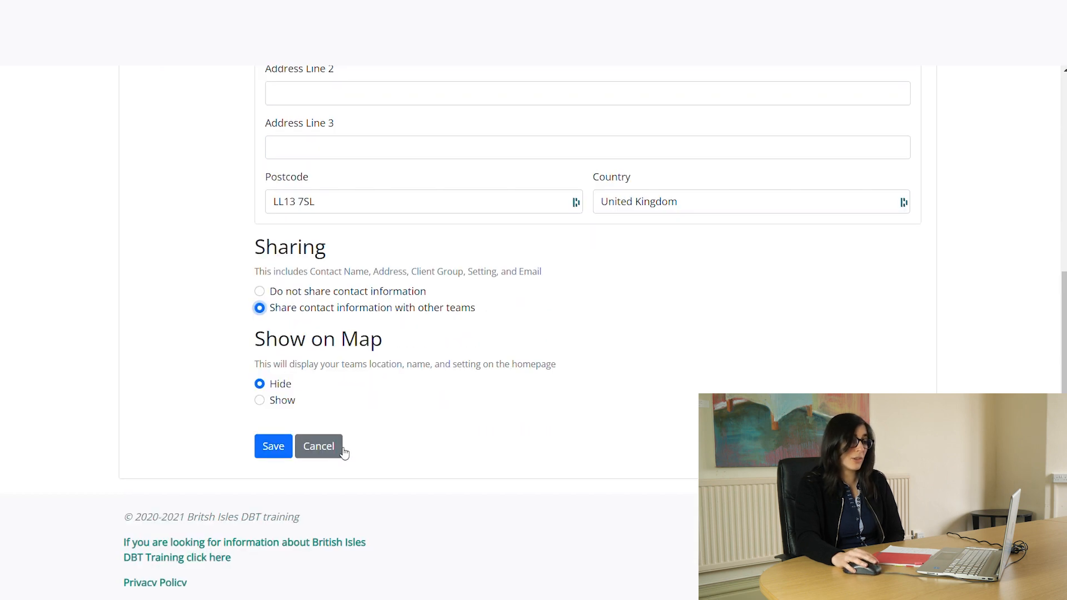
pyautogui.click(259, 401)
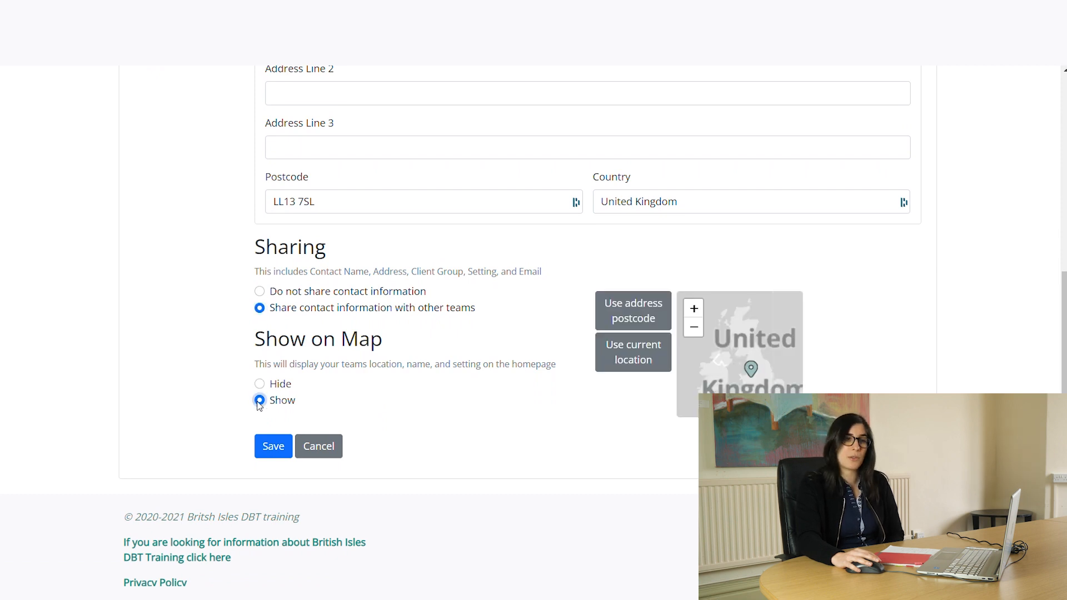
pyautogui.click(632, 319)
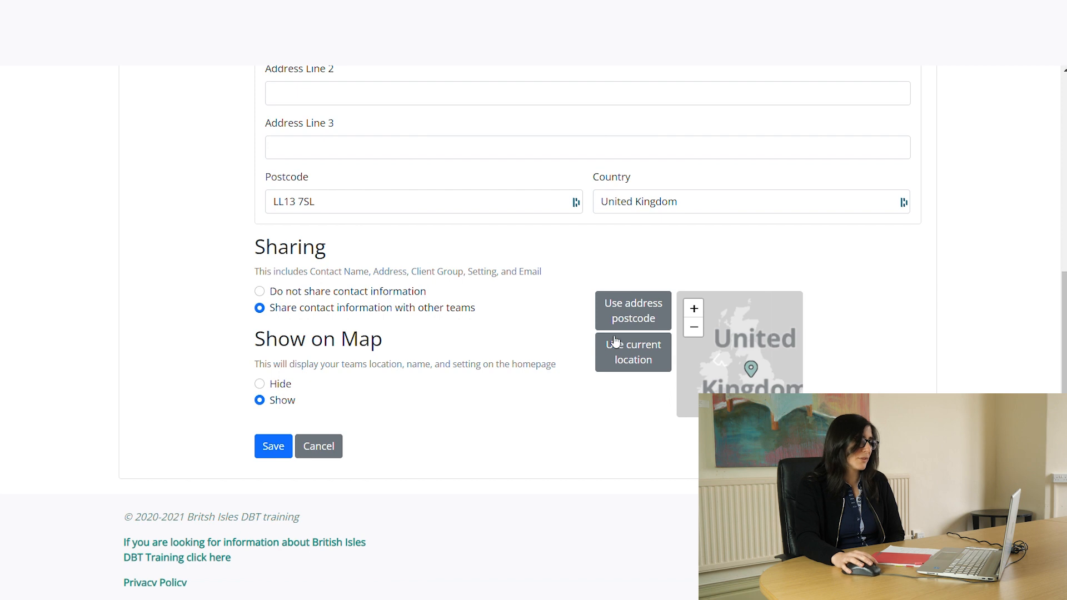
pyautogui.click(274, 445)
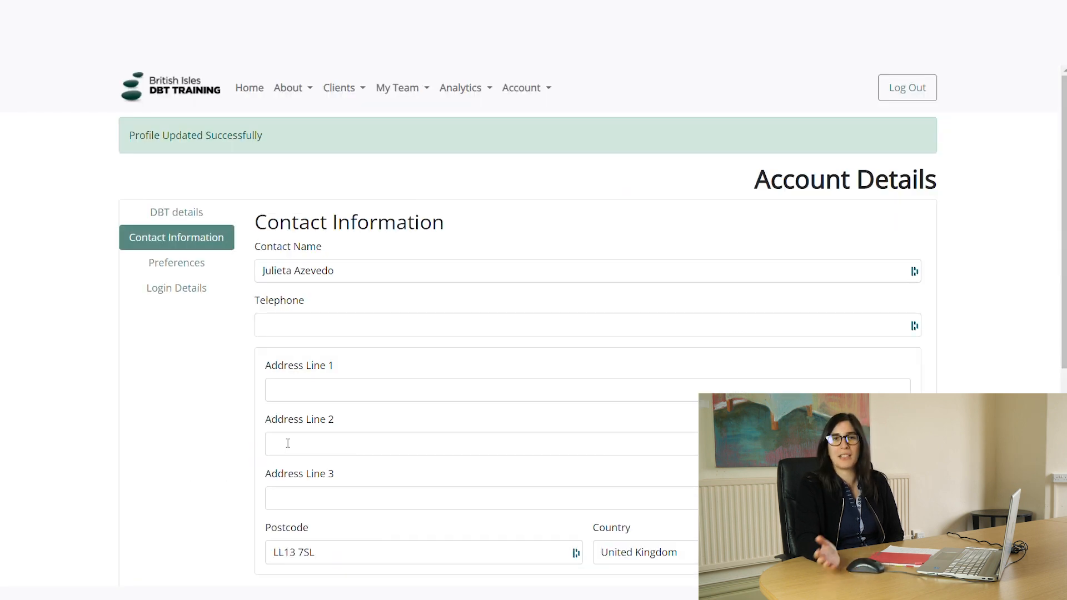
# Enable the DERS-SF instrument and disable DERS in the account preferences
pyautogui.click(175, 267)
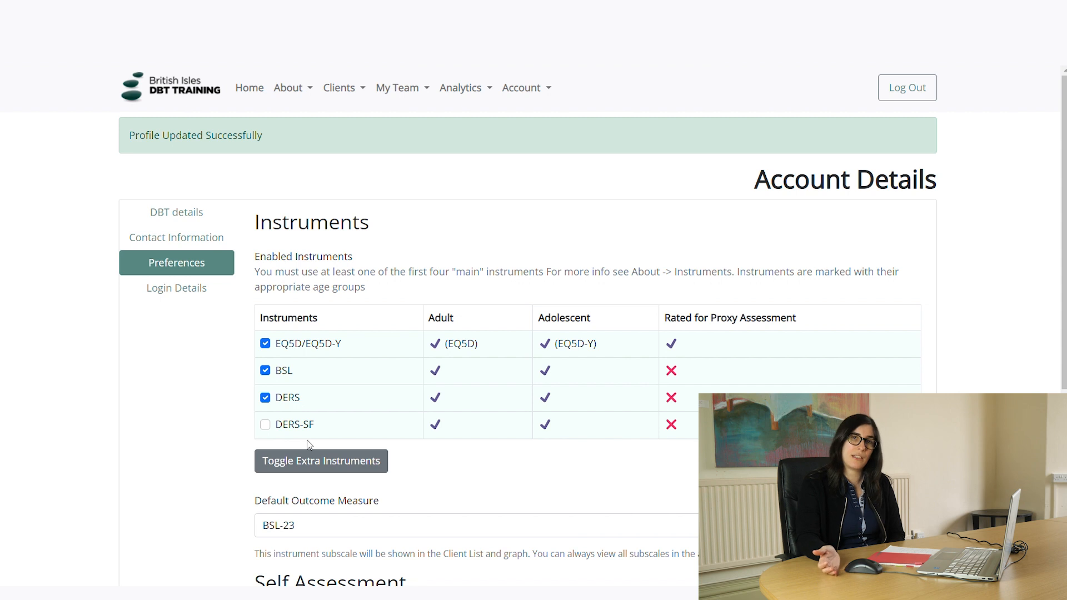
pyautogui.click(262, 427)
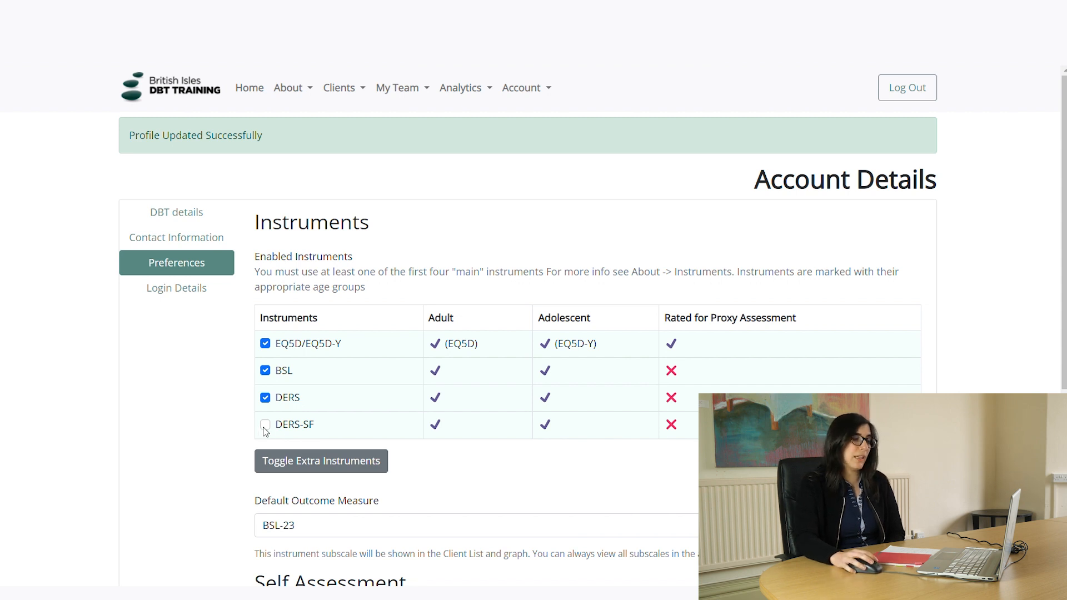
pyautogui.click(262, 400)
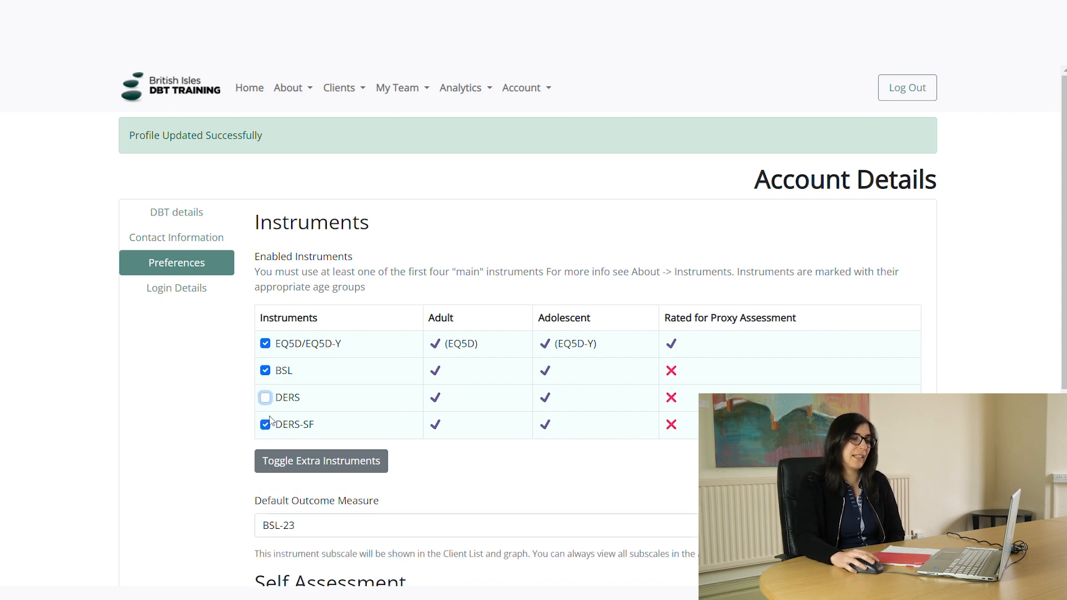
# Turn on email confirmation when a client completes their self assessment and save the preferences
pyautogui.scroll(-1, 289, 419)
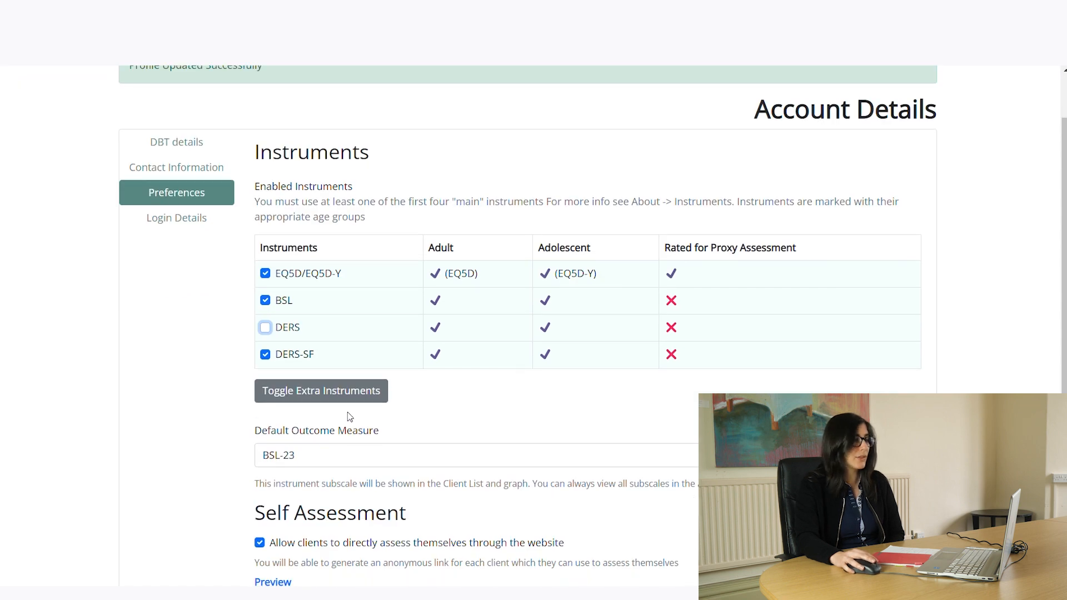
pyautogui.scroll(-1, 317, 428)
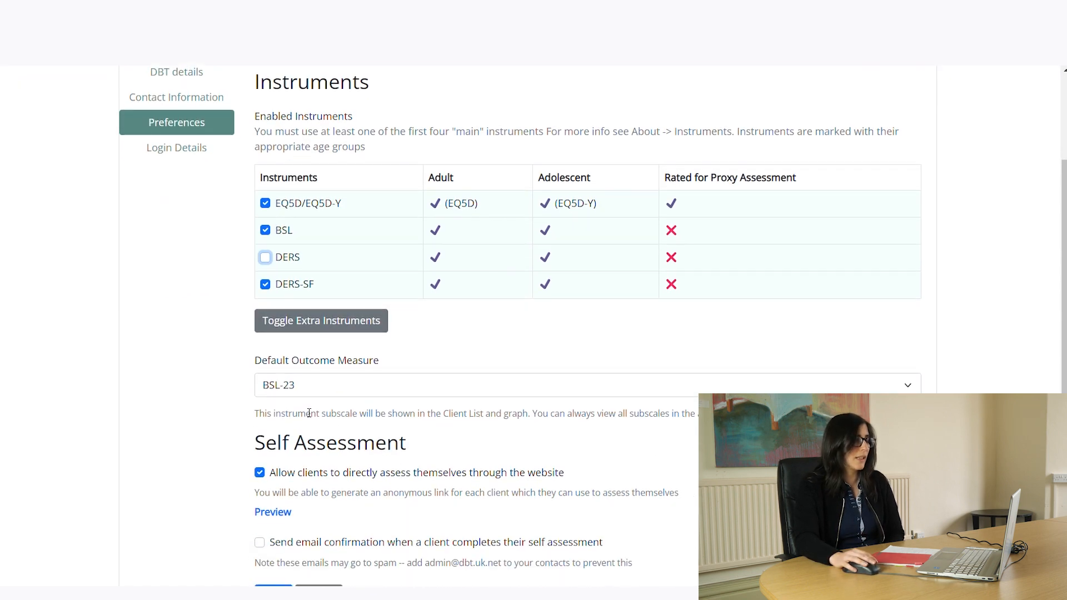
pyautogui.scroll(-1, 287, 429)
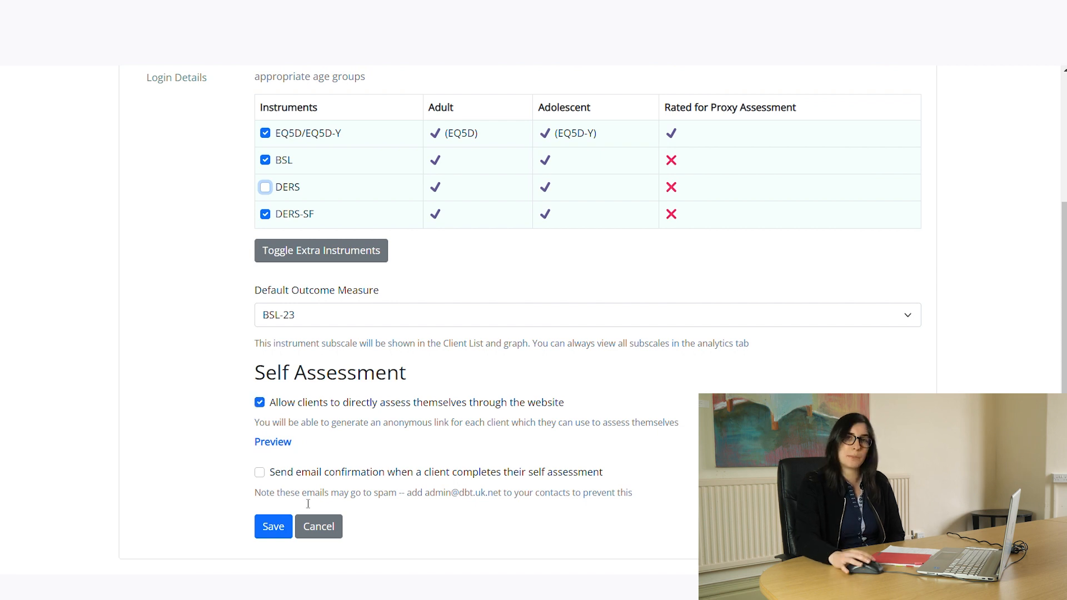
pyautogui.click(261, 474)
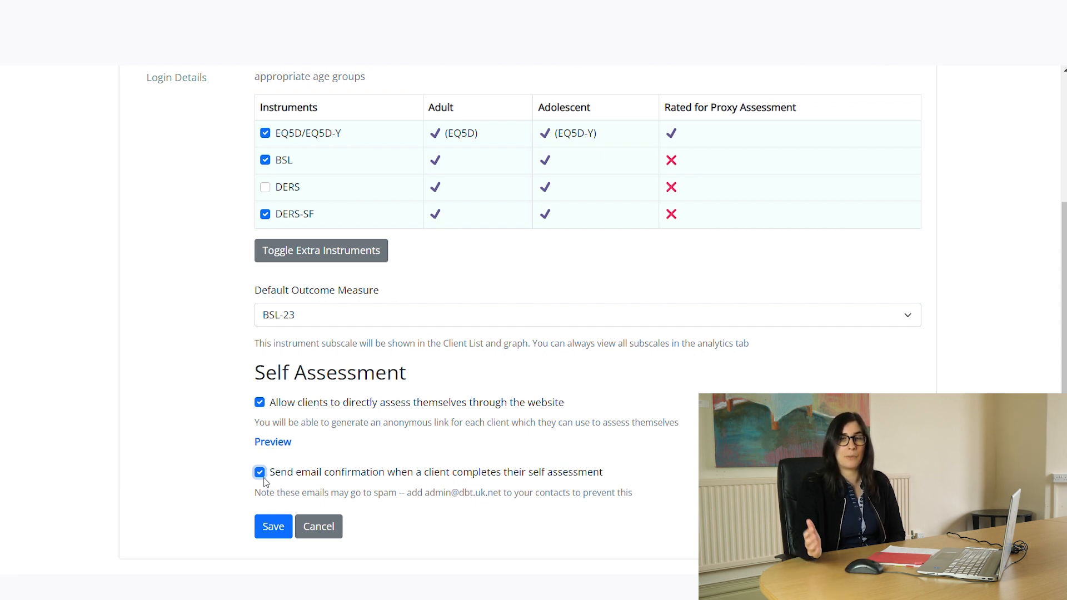
pyautogui.click(277, 528)
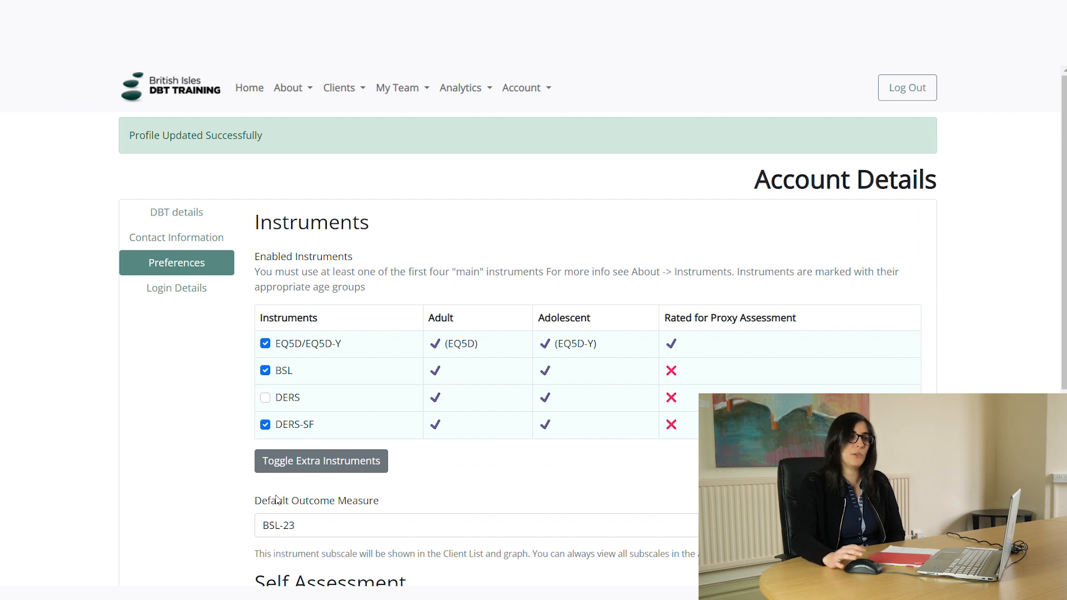
# Show the extra instruments in the preferences for review, and open the account's login details
pyautogui.scroll(-4, 245, 445)
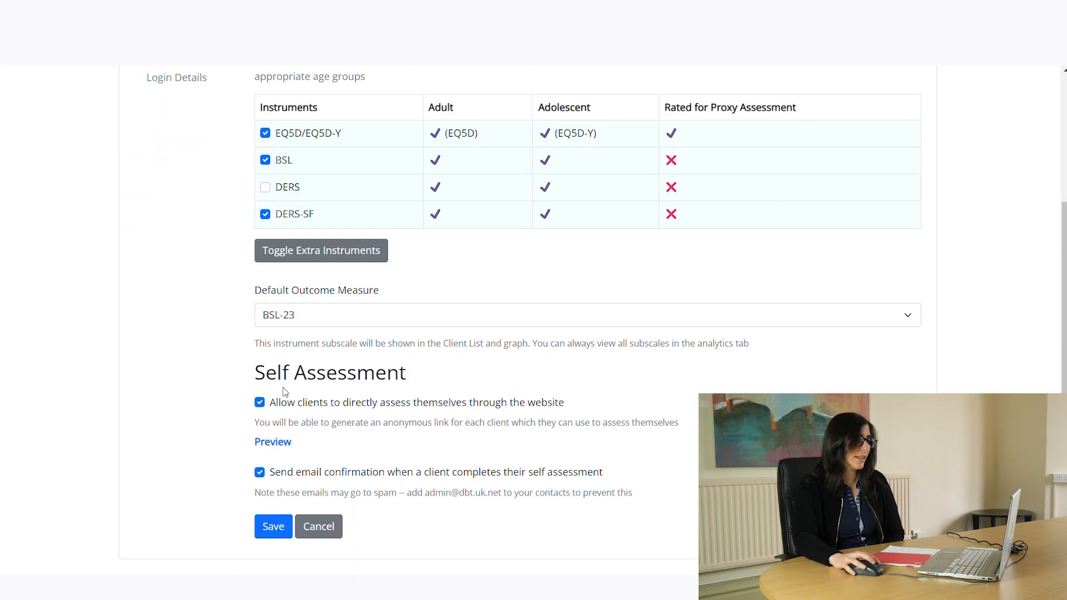
pyautogui.scroll(1, 270, 278)
pyautogui.scroll(2, 270, 278)
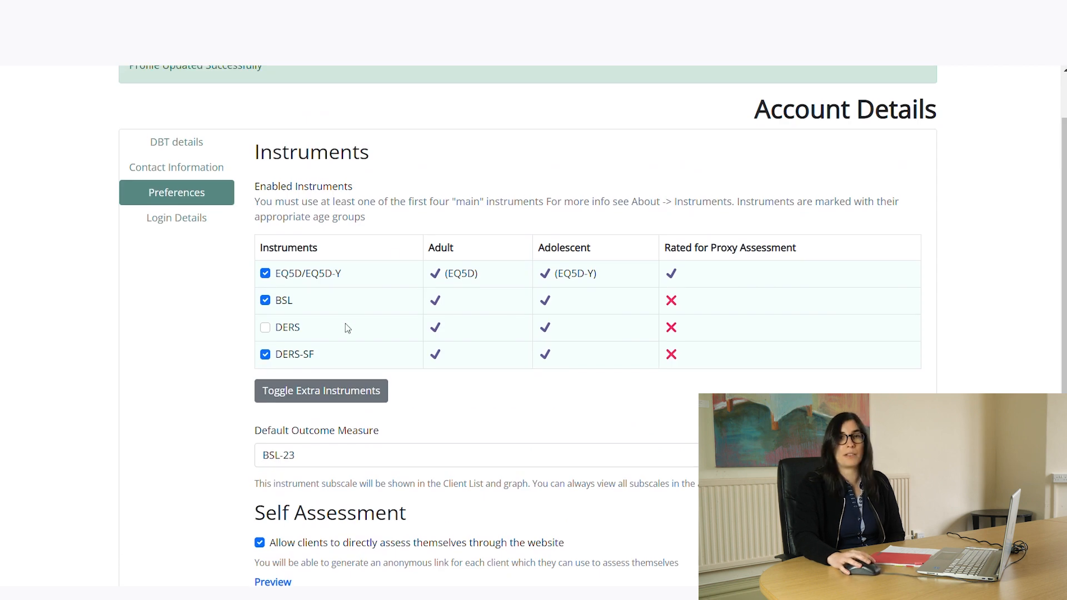
pyautogui.click(344, 393)
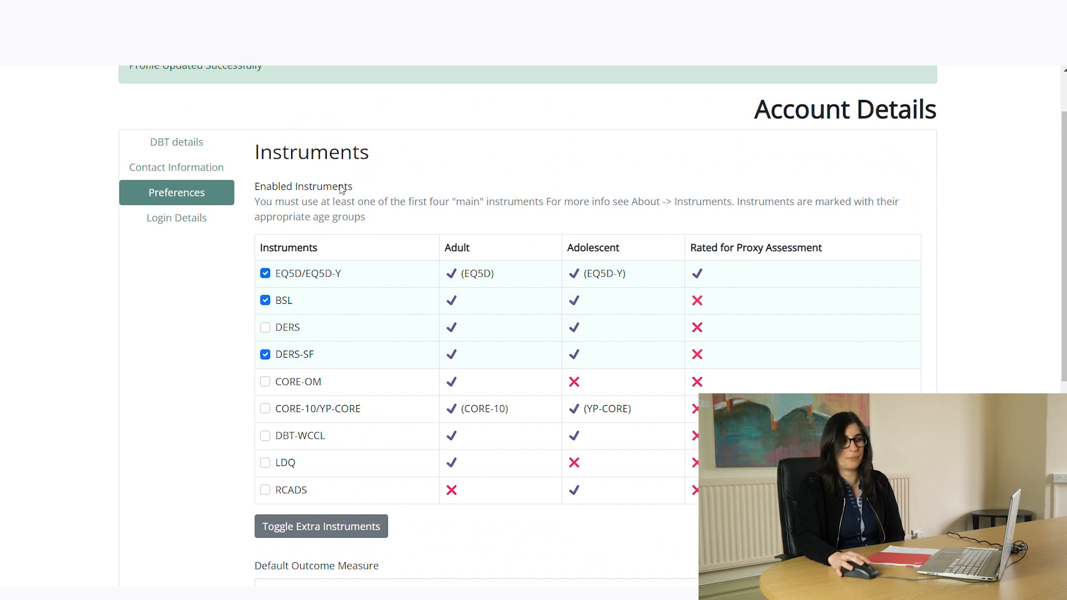
pyautogui.click(200, 229)
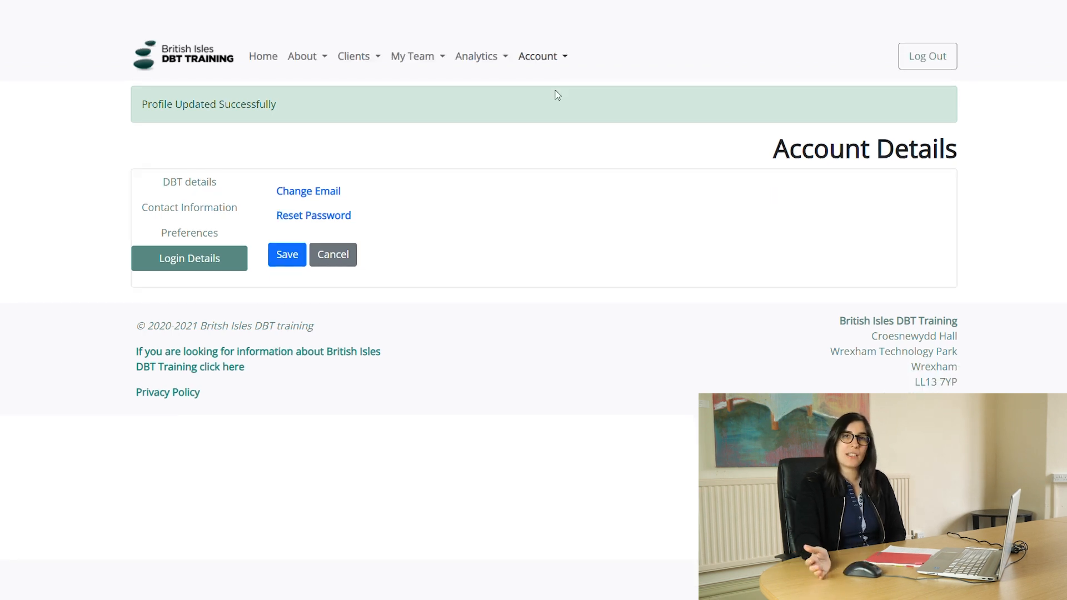
# Open the form for adding a team member and review its name, weekly DBT hours and notes fields
pyautogui.click(415, 60)
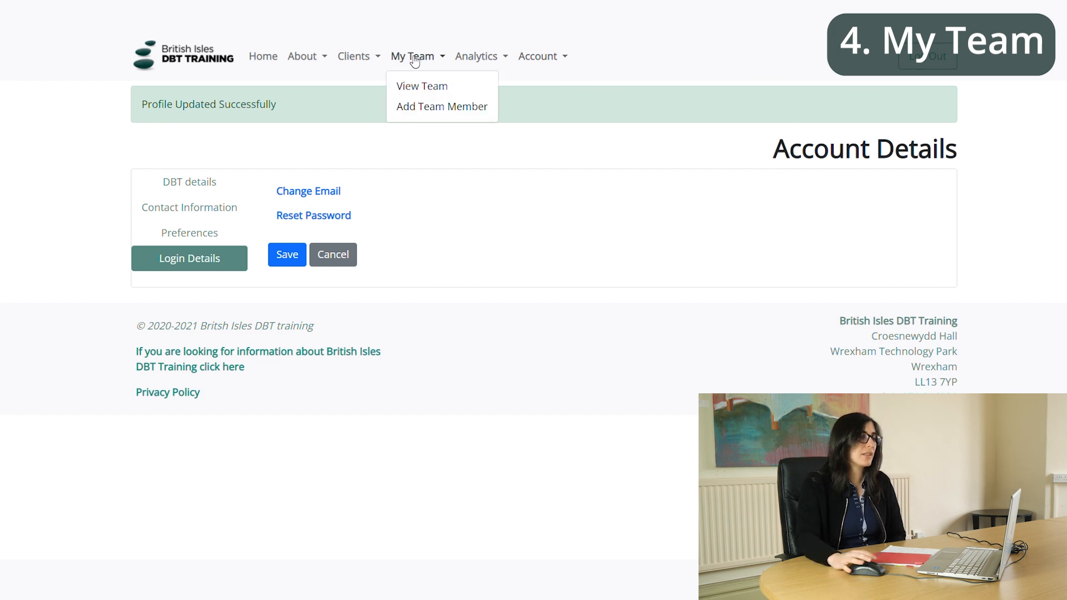
pyautogui.click(409, 110)
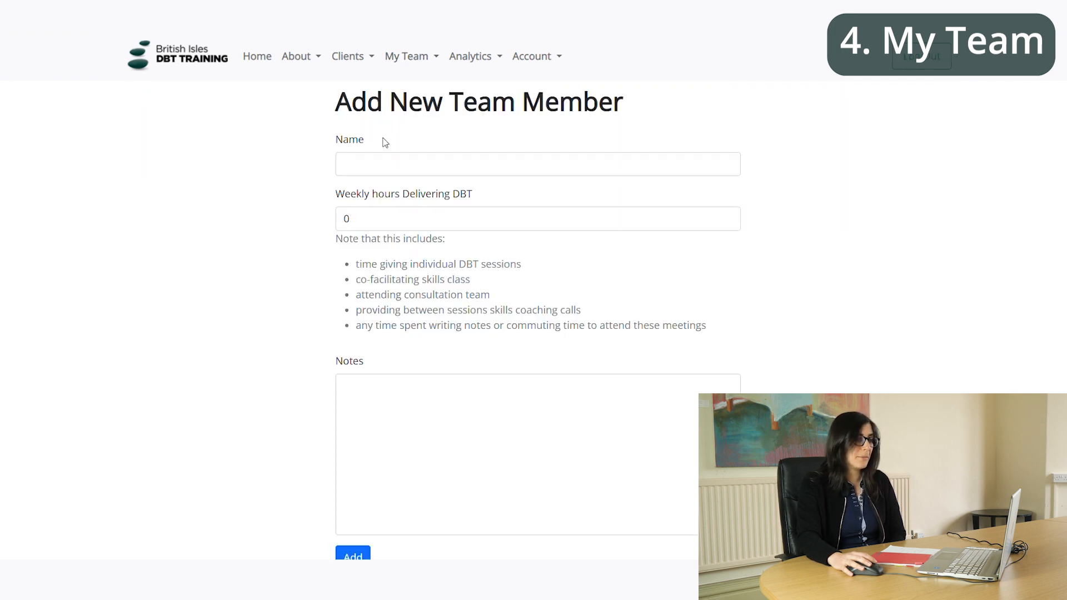
pyautogui.click(360, 165)
pyautogui.click(311, 155)
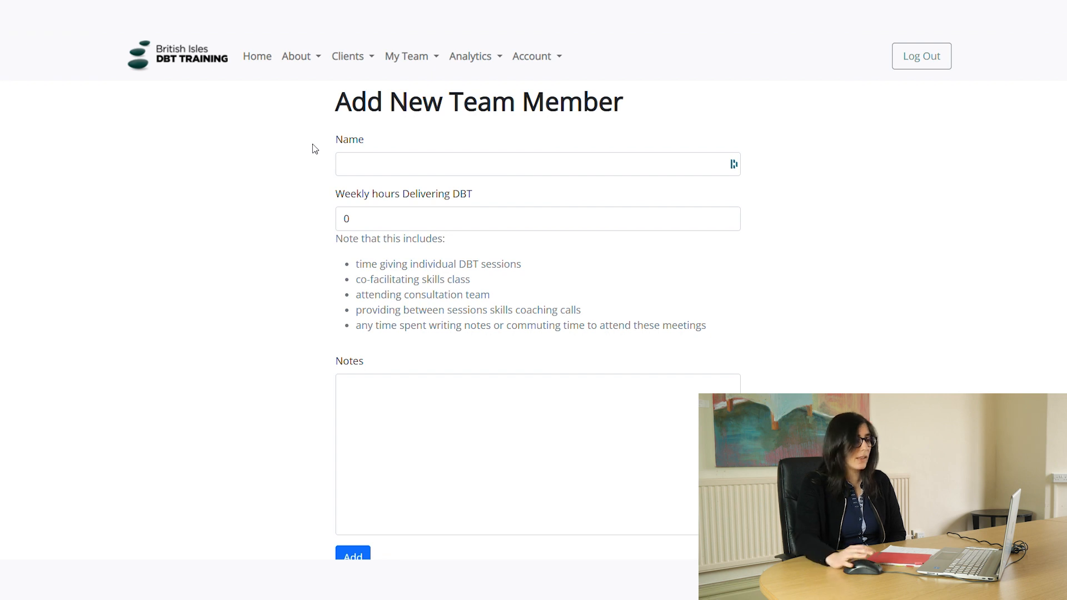
pyautogui.doubleClick(362, 221)
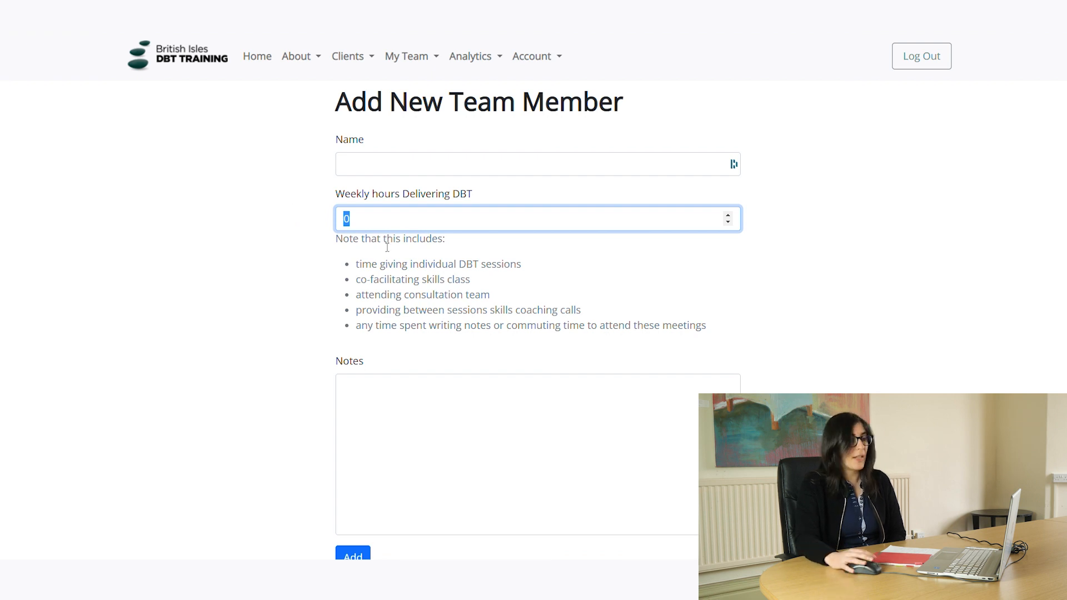
pyautogui.click(355, 271)
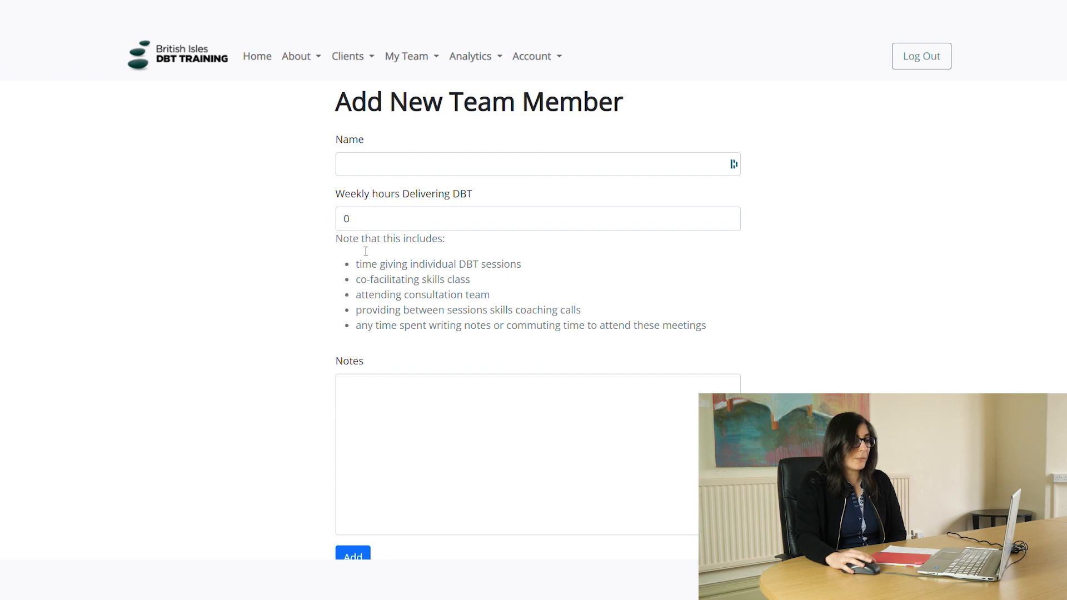
pyautogui.scroll(-2, 363, 296)
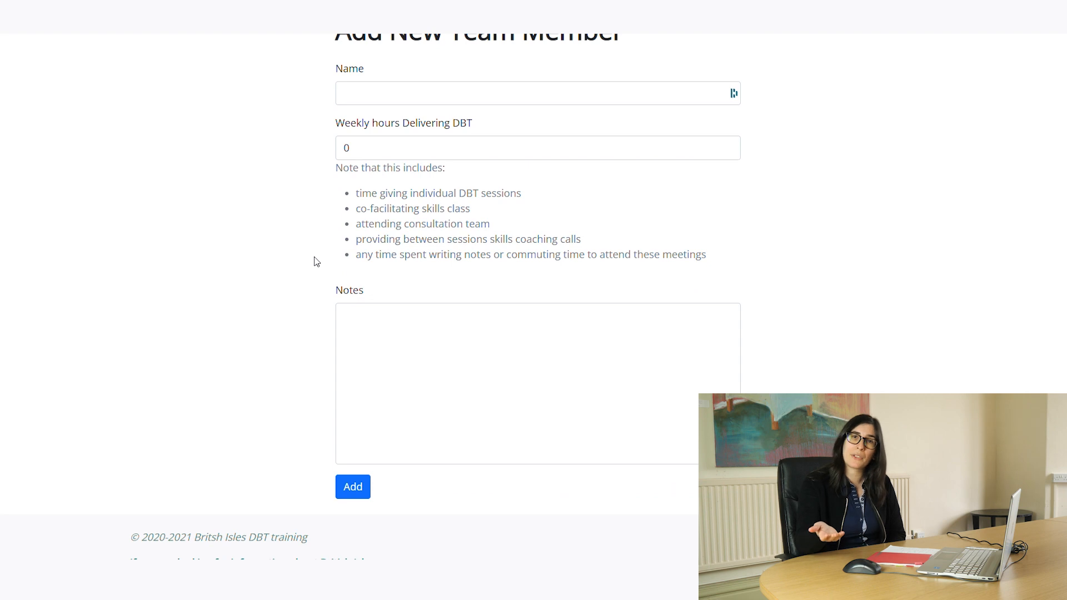
pyautogui.scroll(-1, 386, 300)
pyautogui.click(370, 293)
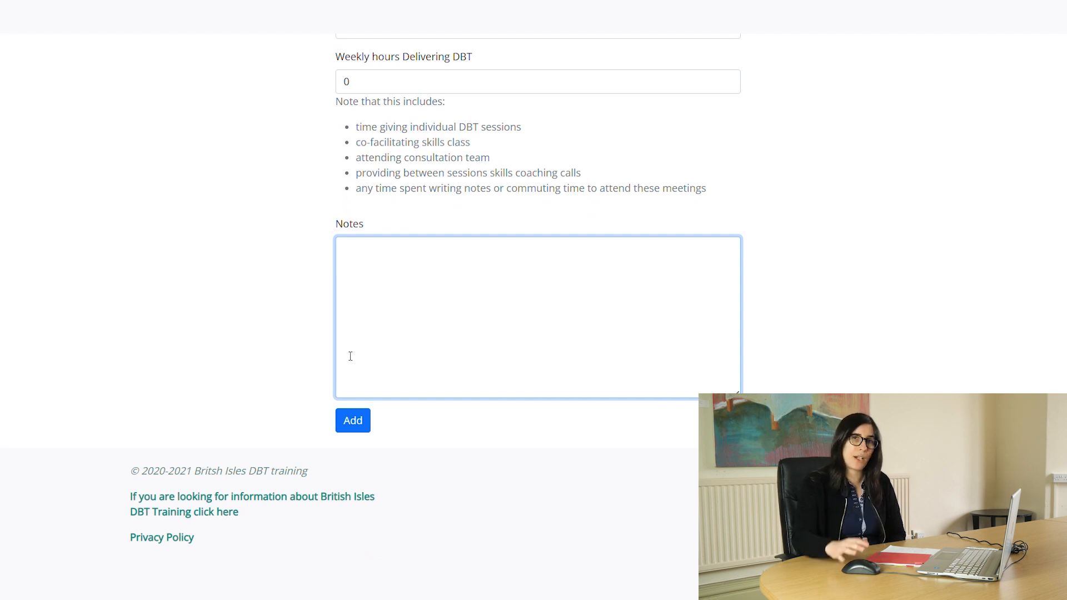
pyautogui.scroll(1, 350, 303)
# Add a team member named F with 20 weekly hours delivering DBT
pyautogui.click(370, 109)
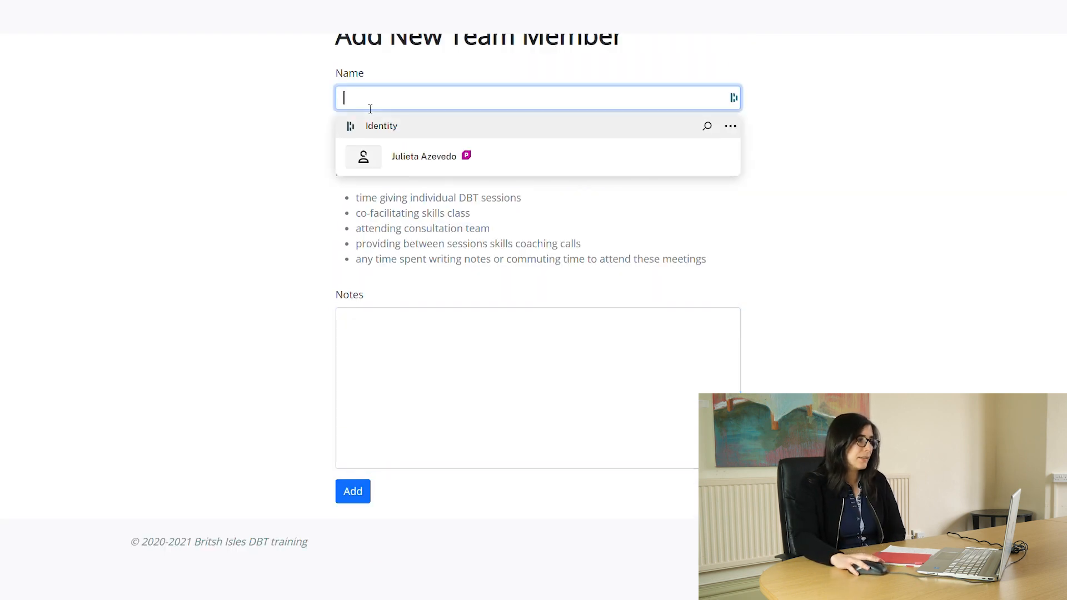
pyautogui.write('FG')
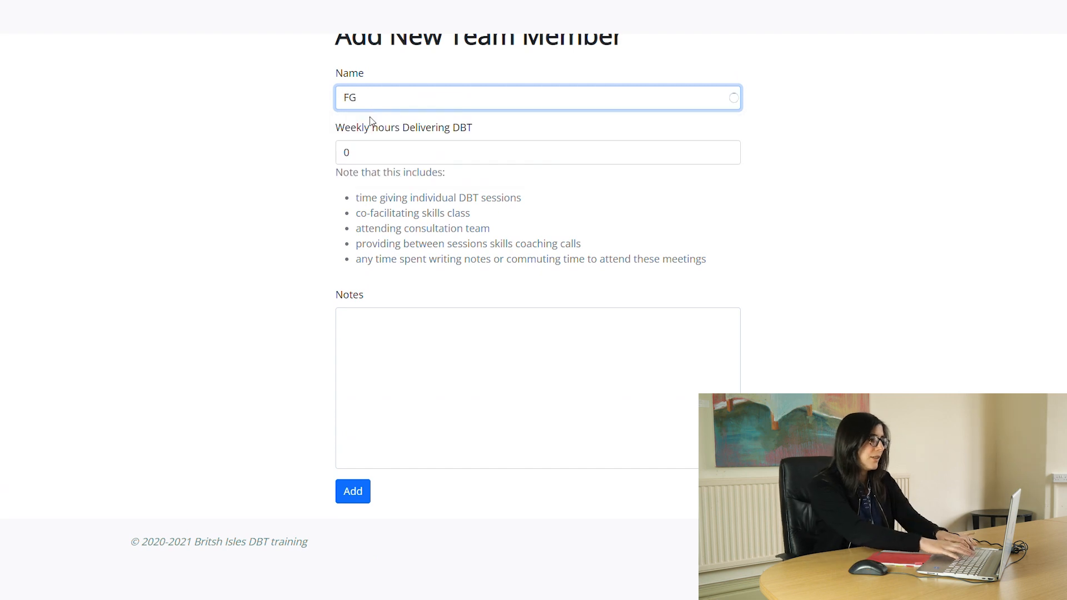
pyautogui.press('BackSpace')
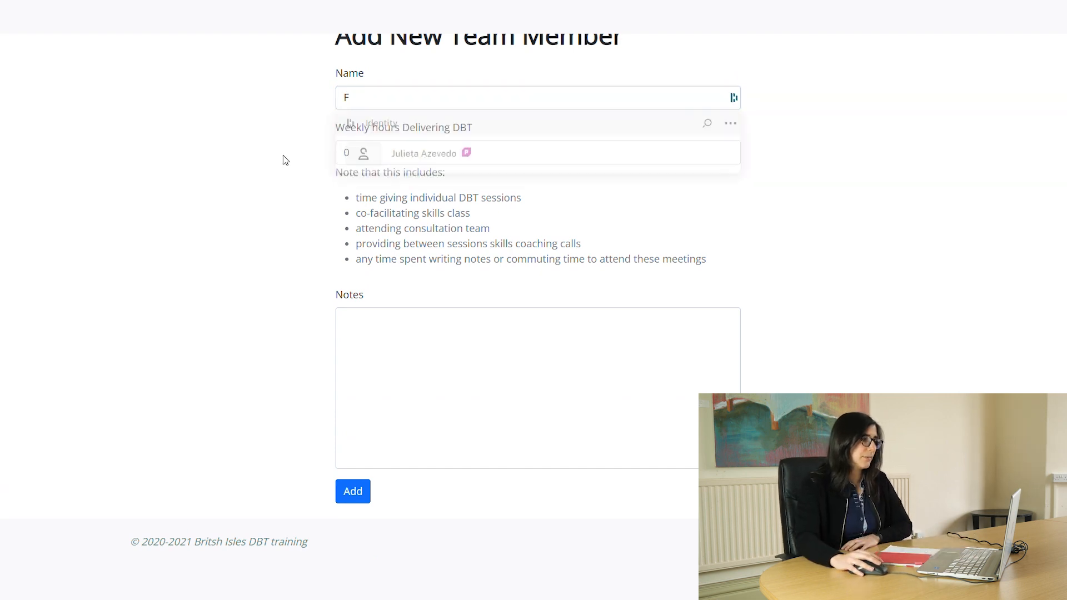
pyautogui.click(367, 163)
pyautogui.doubleClick(367, 163)
pyautogui.write('20')
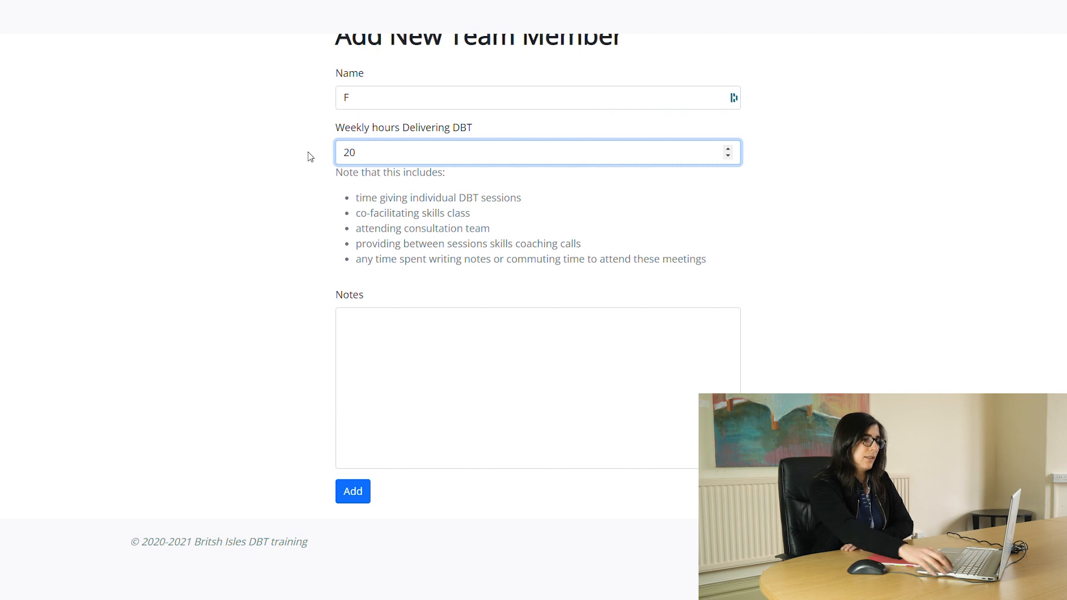
pyautogui.click(355, 488)
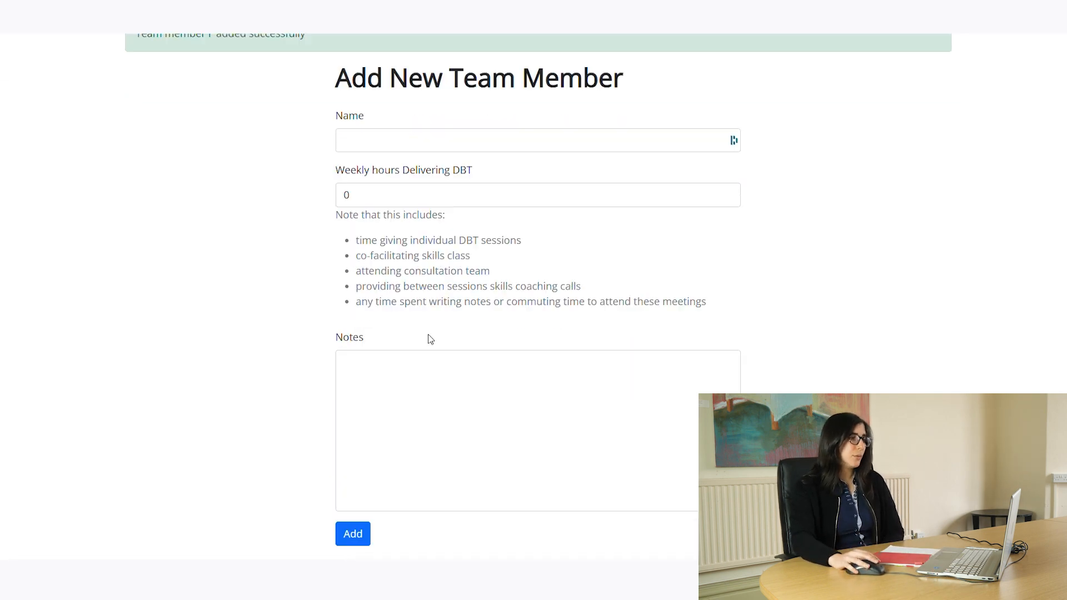
# View the team list with each member's weekly hours delivering DBT
pyautogui.scroll(-3, 374, 293)
pyautogui.scroll(3, 370, 327)
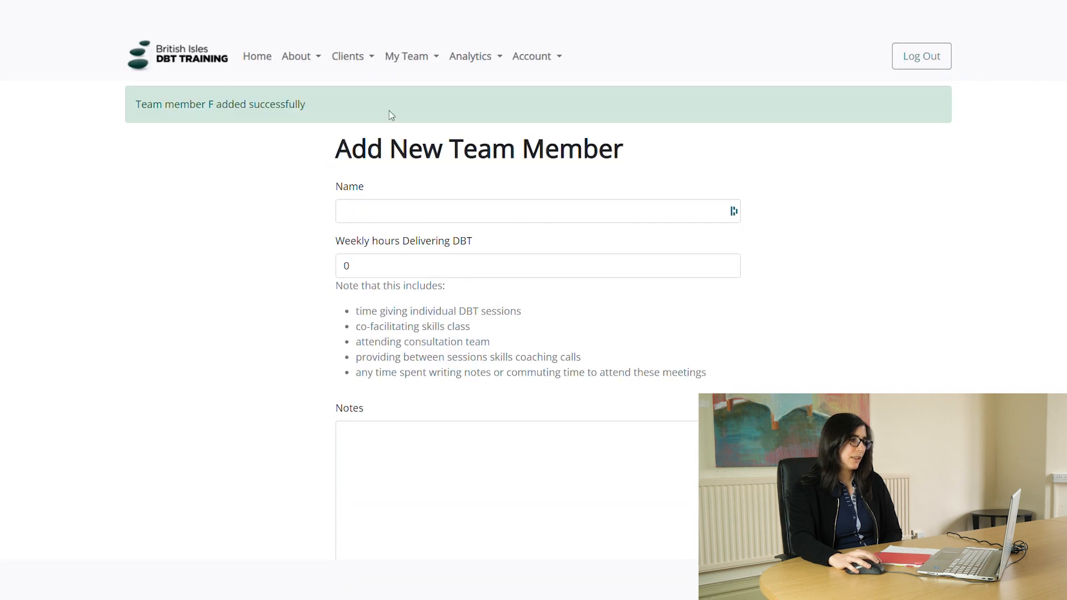
pyautogui.click(411, 62)
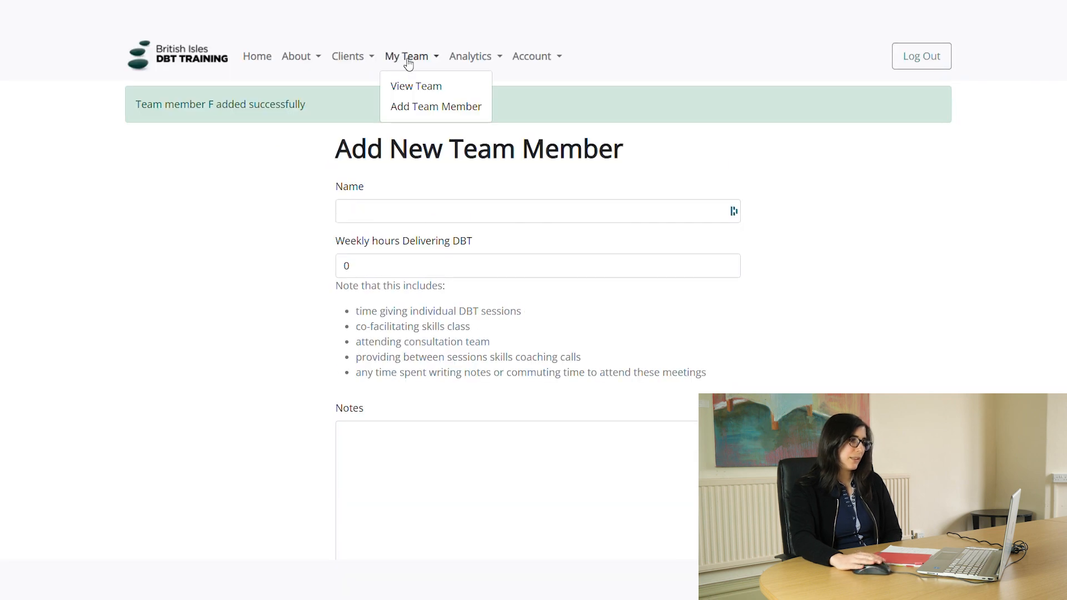
pyautogui.click(394, 88)
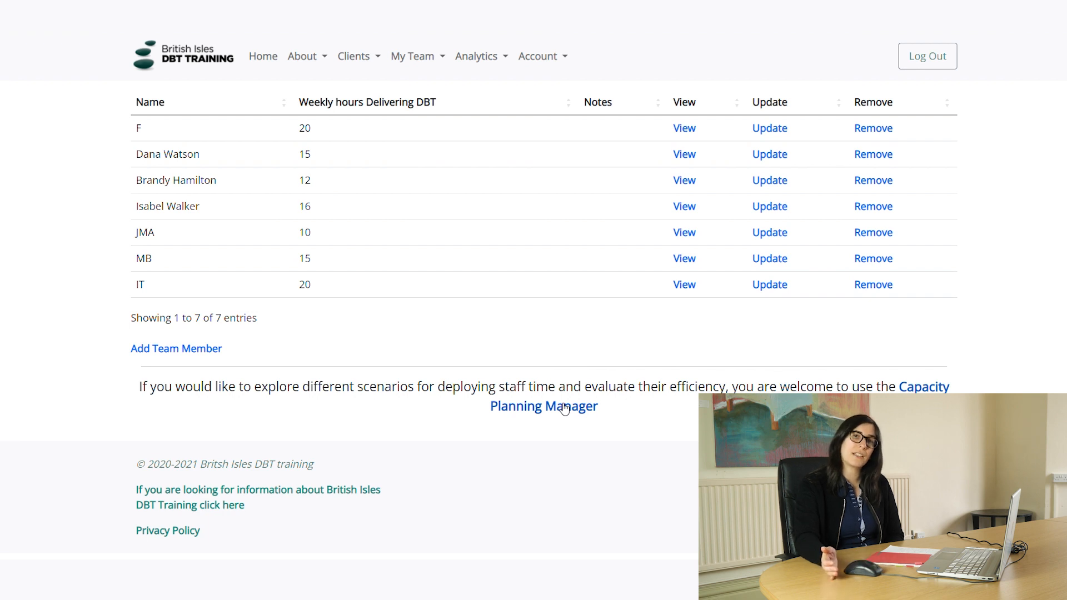
# Calculate staff utilisation for 12 total sessions and 4 therapists in the Capacity Planning Manager
pyautogui.click(918, 388)
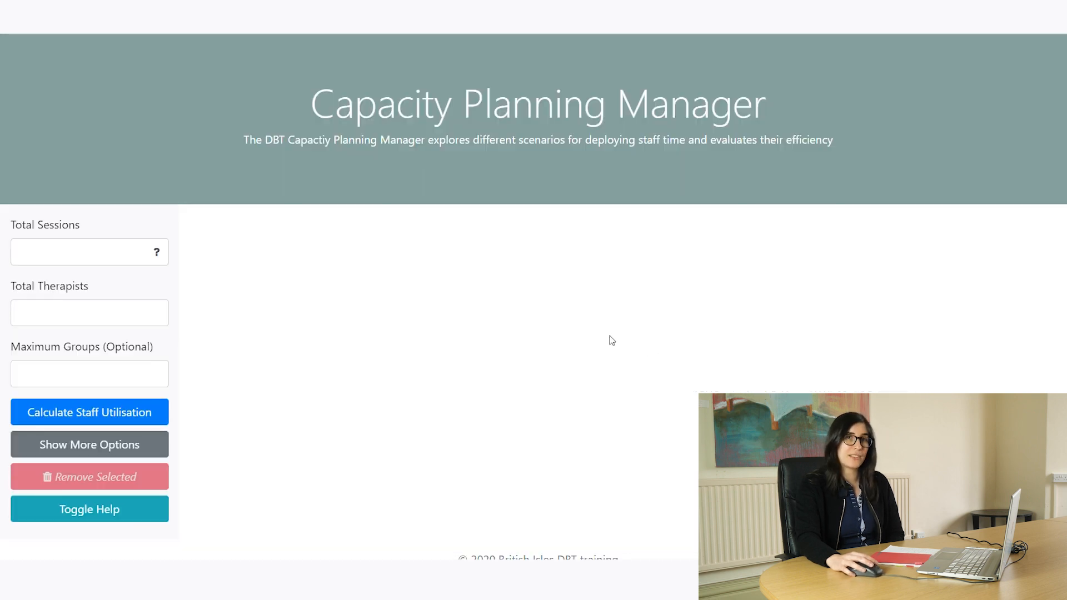
pyautogui.click(139, 257)
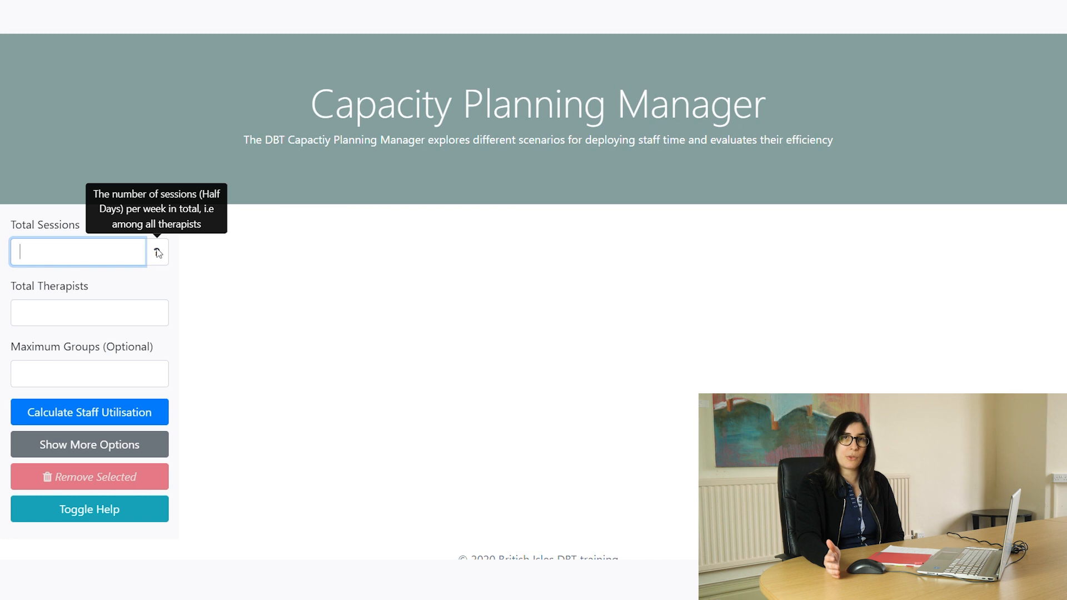
pyautogui.click(92, 307)
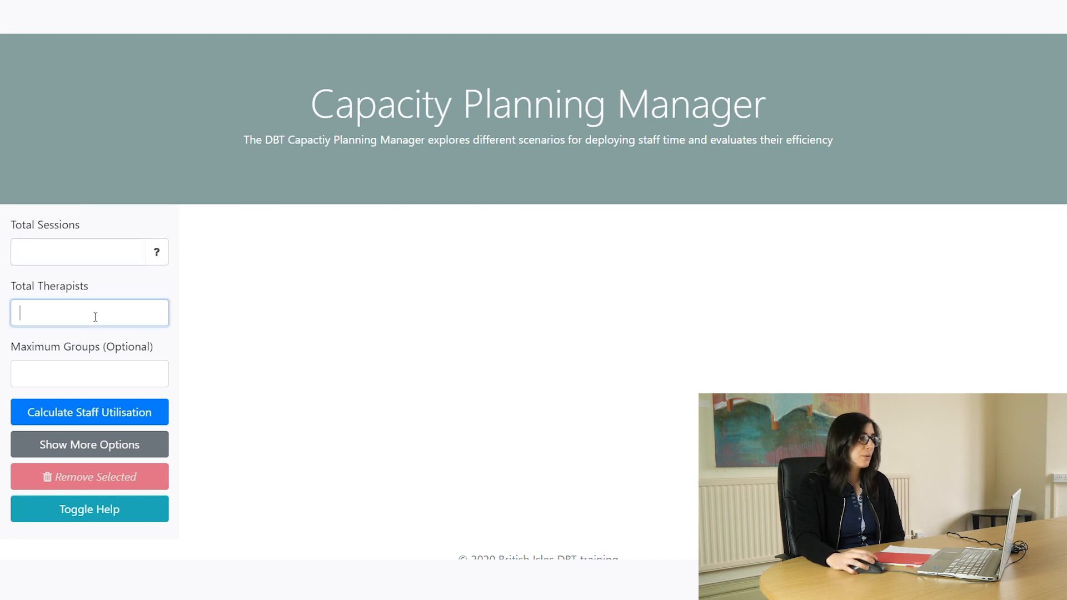
pyautogui.write('4')
pyautogui.click(95, 253)
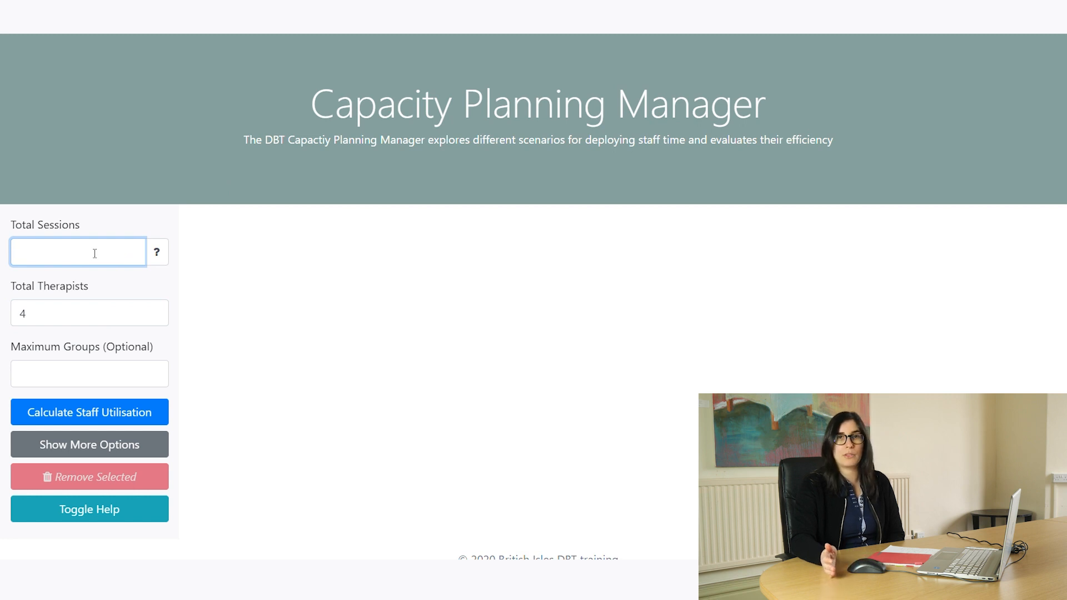
pyautogui.write('12')
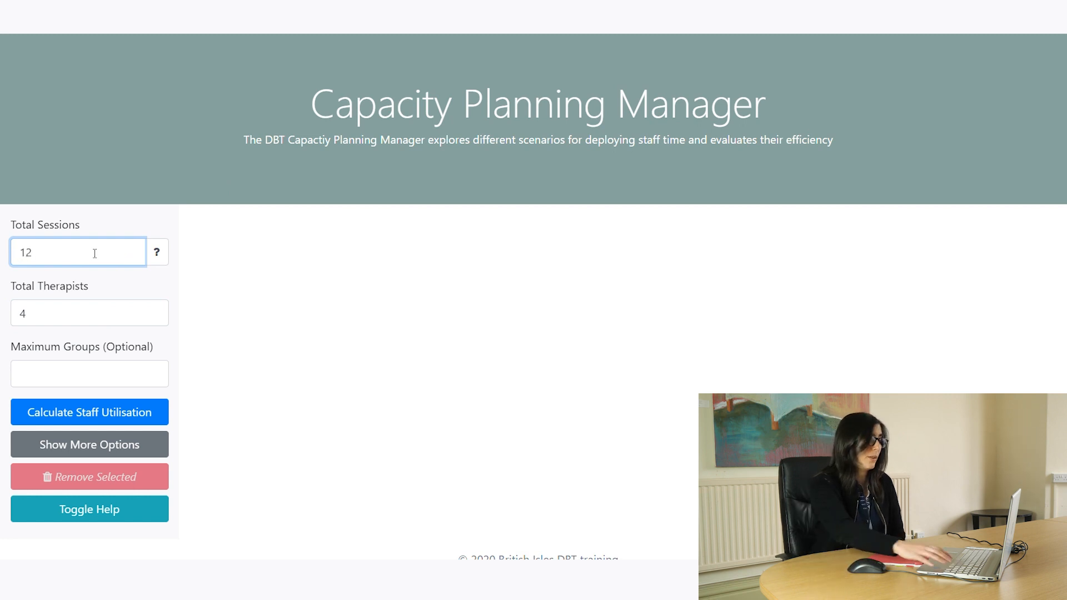
pyautogui.click(118, 413)
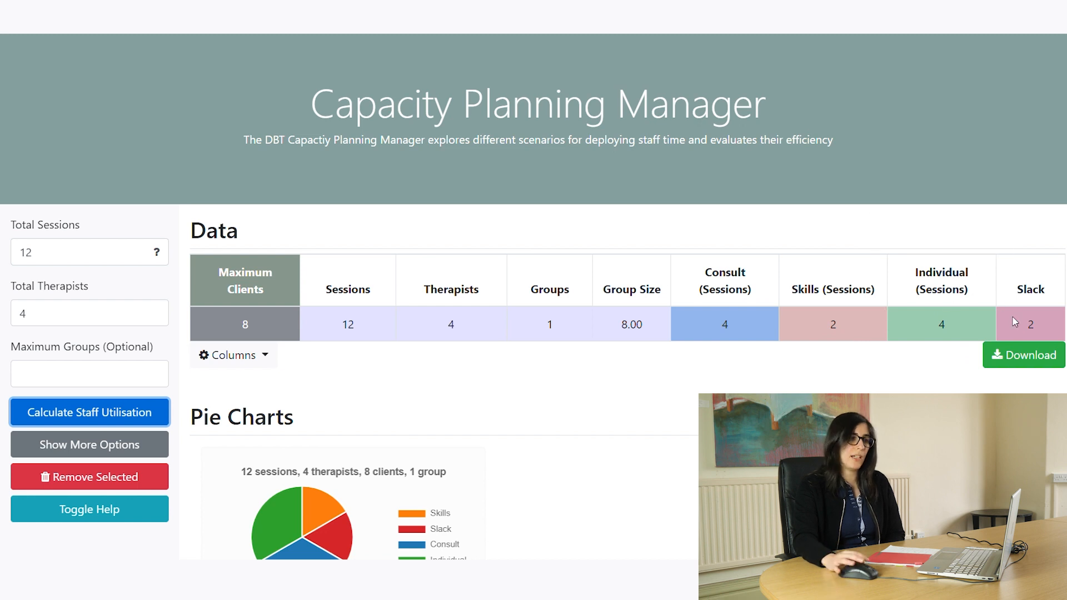
# Review the staff utilisation pie chart and show more options in the Capacity Planning Manager
pyautogui.scroll(-1, 603, 369)
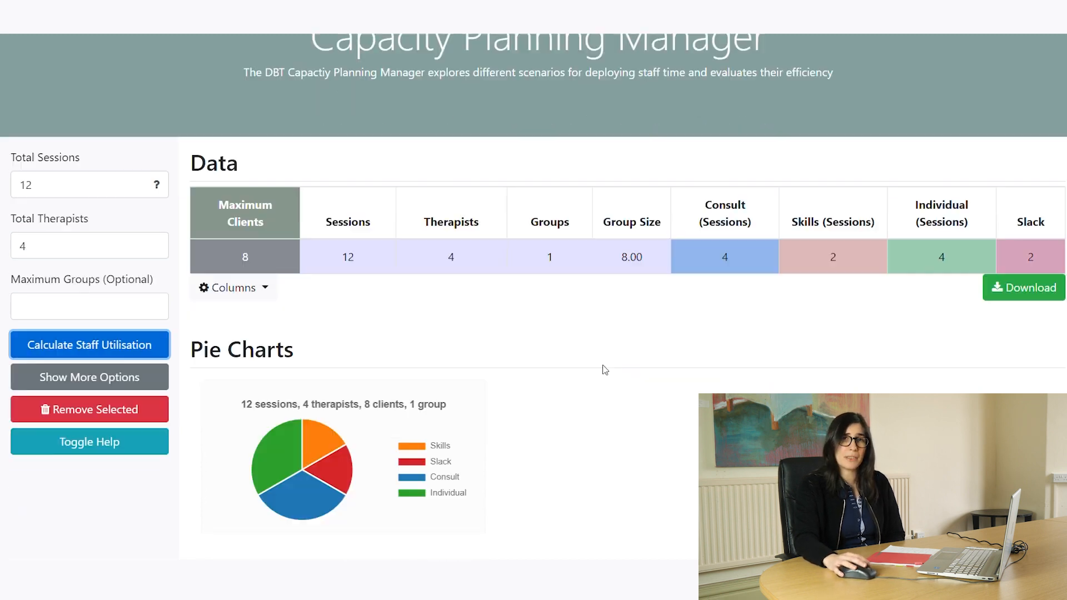
pyautogui.click(81, 380)
pyautogui.scroll(-1, 79, 383)
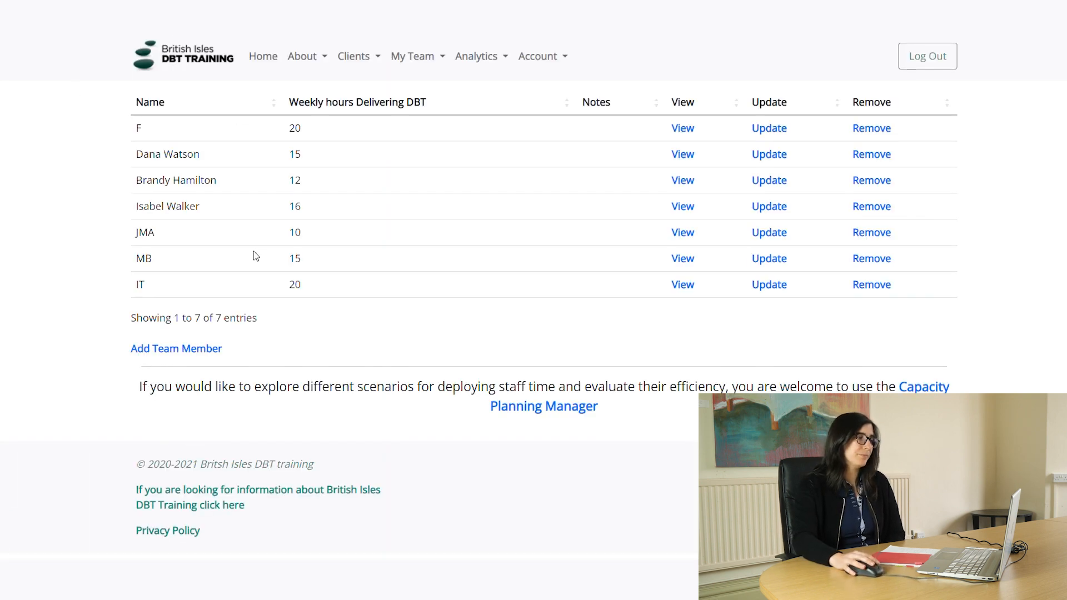
# Open the Quick Start guide and review its benchmarking steps and the available client admission options
pyautogui.click(302, 64)
pyautogui.click(314, 127)
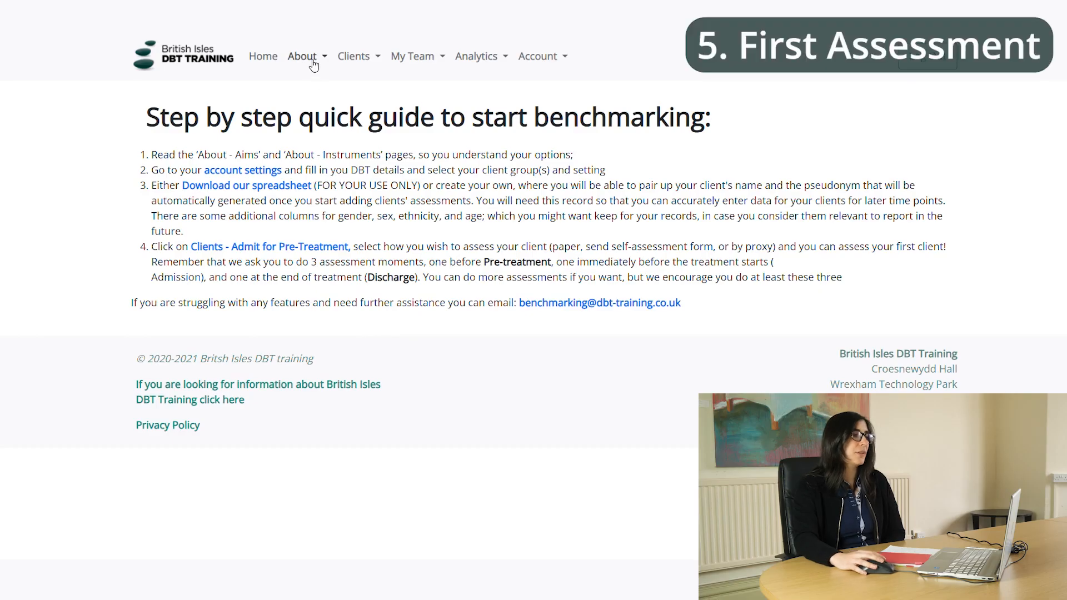
pyautogui.click(315, 62)
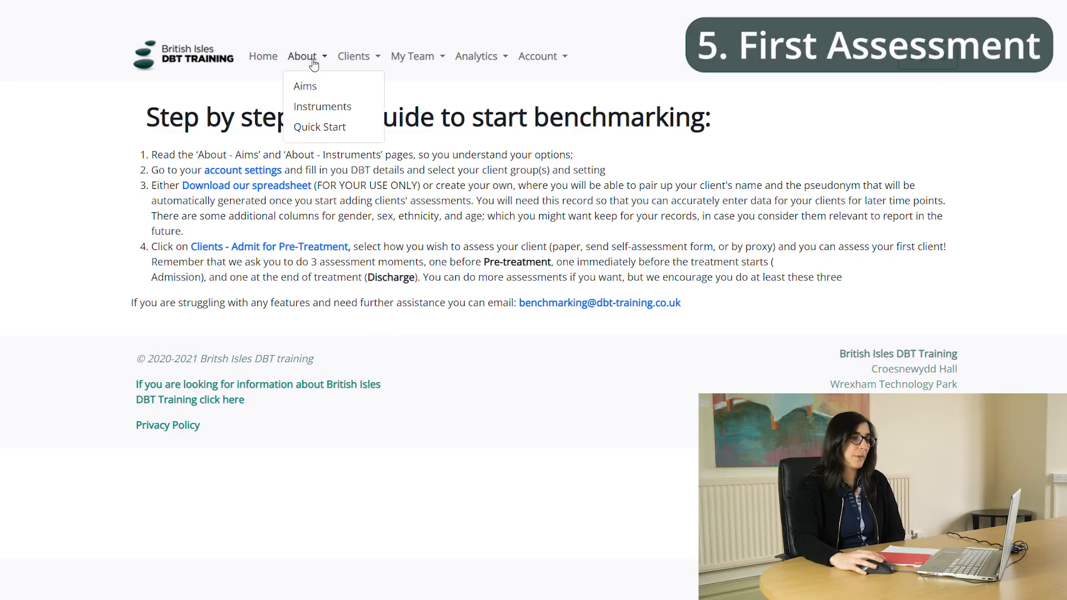
pyautogui.click(356, 59)
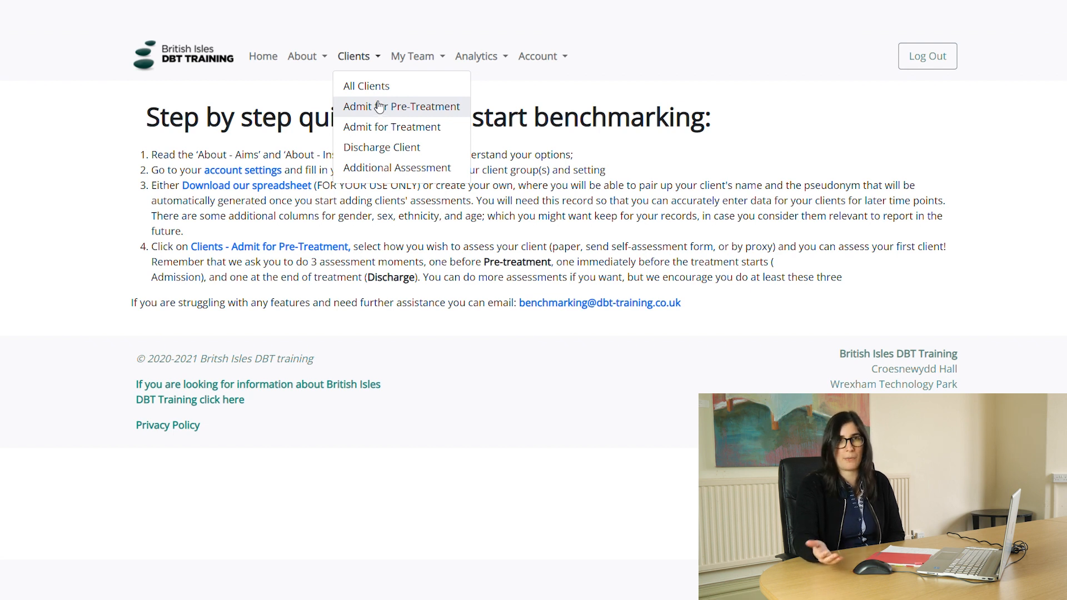
pyautogui.click(251, 202)
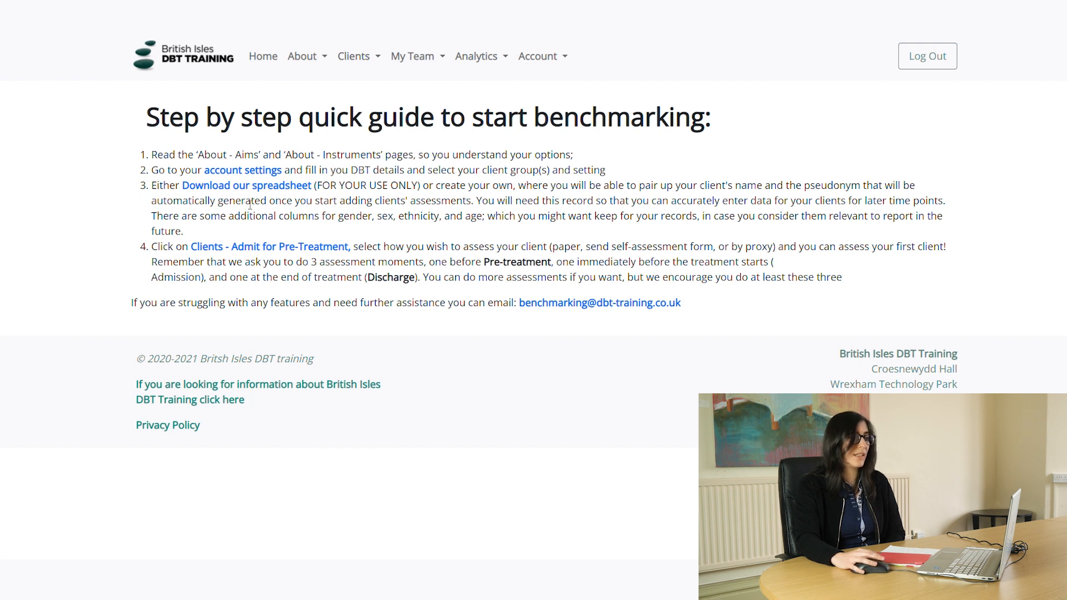
# Start a client's pre-treatment admission with the upload assessment method and generate a new pseudonym
pyautogui.click(276, 253)
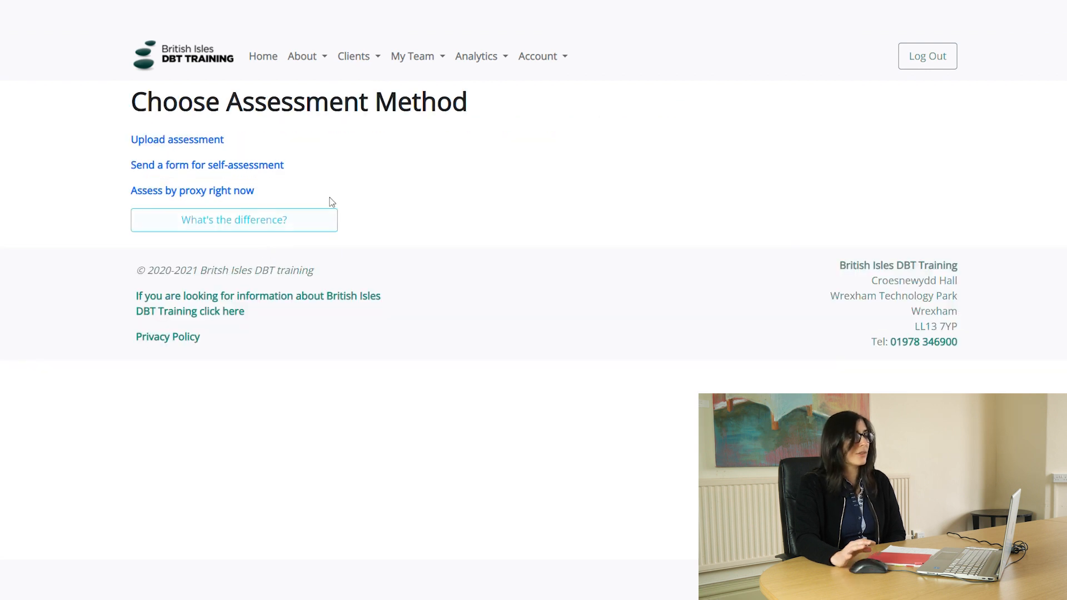
pyautogui.click(344, 61)
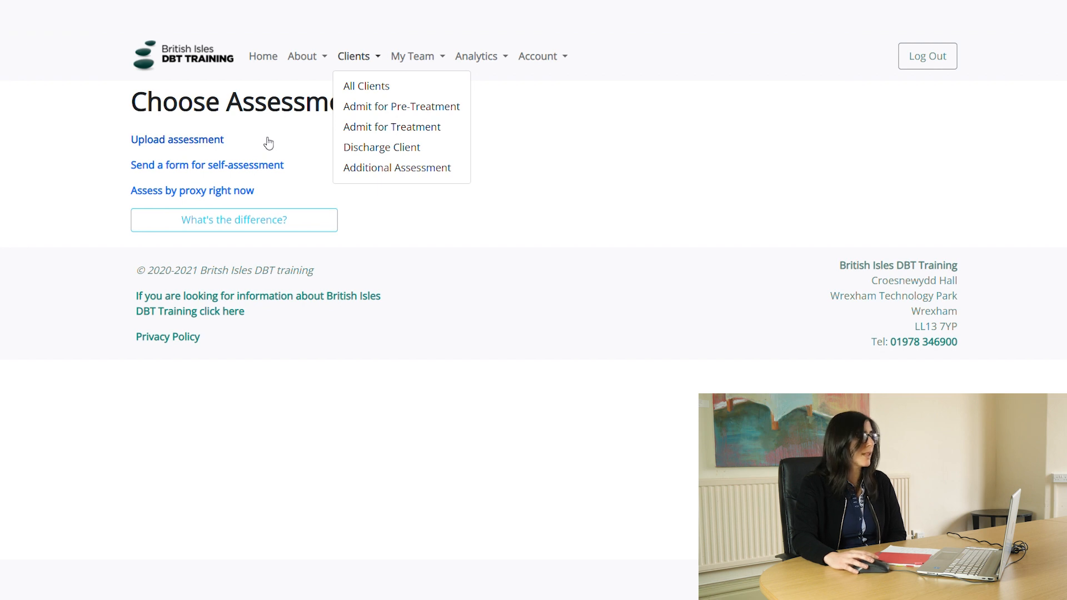
pyautogui.click(380, 111)
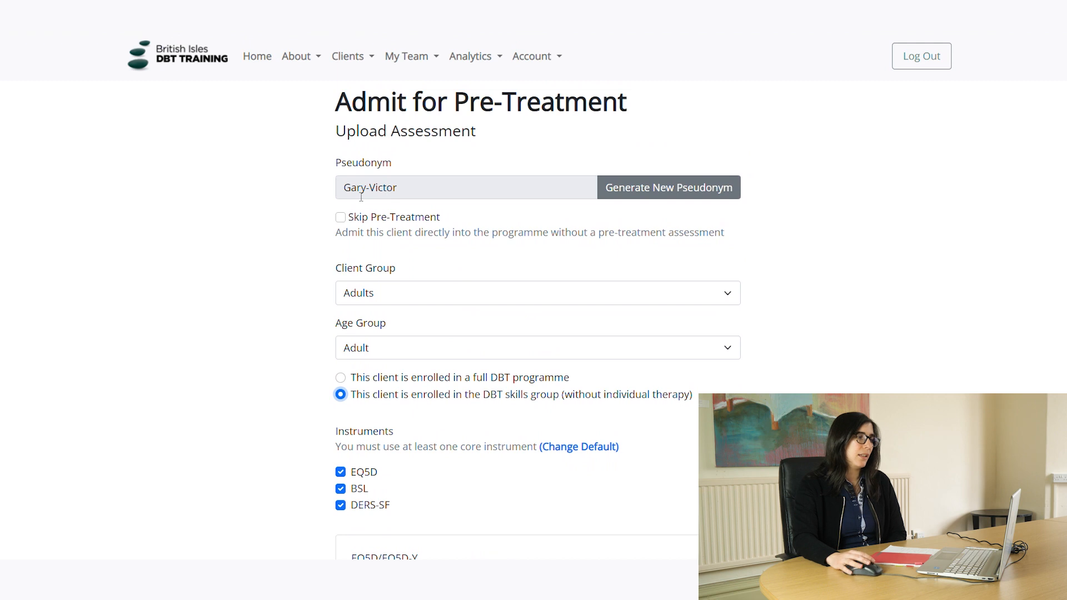
pyautogui.click(619, 199)
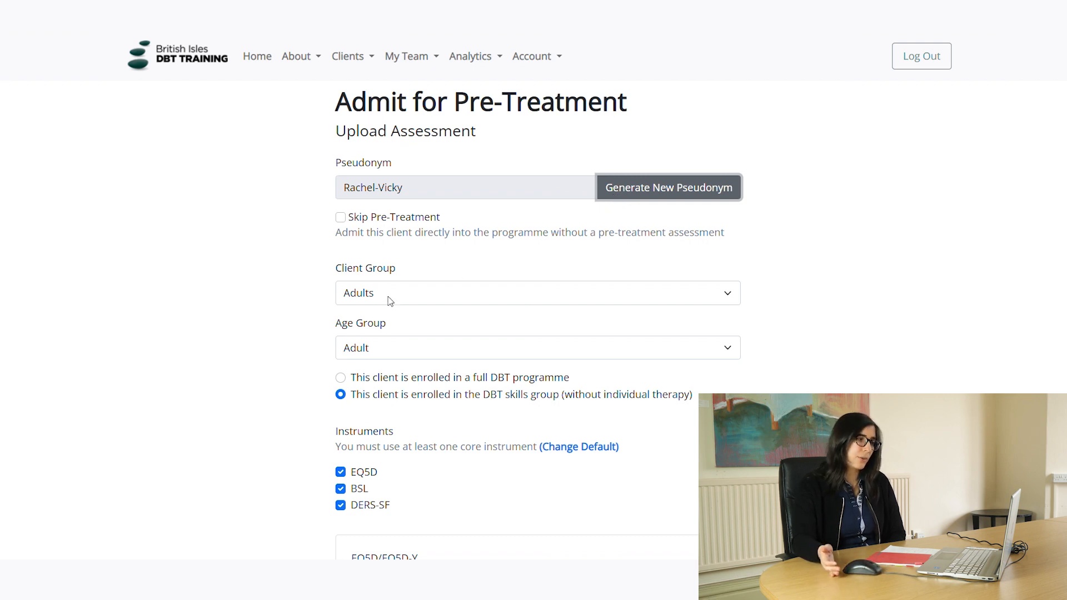
# Try the full DBT programme enrolment option, and return the client to the DBT skills group without individual therapy
pyautogui.click(359, 378)
pyautogui.click(364, 396)
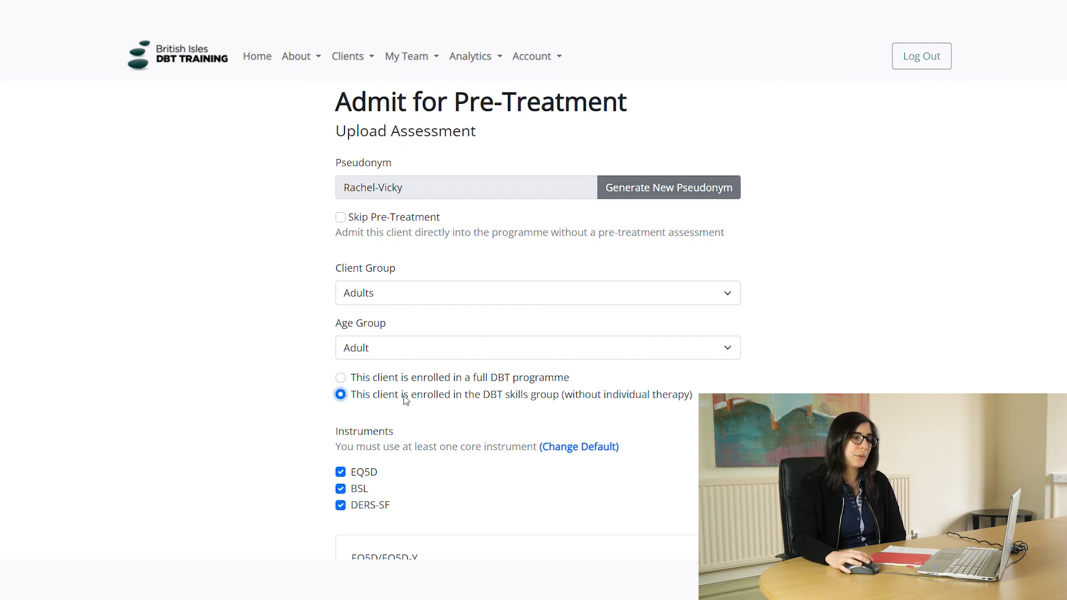
pyautogui.click(390, 377)
pyautogui.click(382, 395)
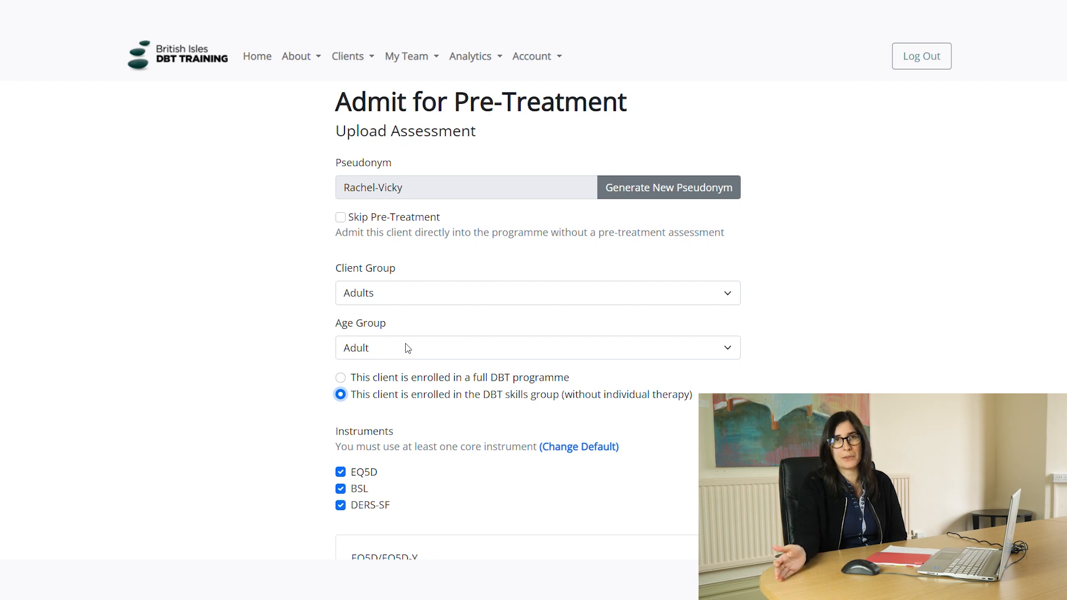
pyautogui.click(357, 219)
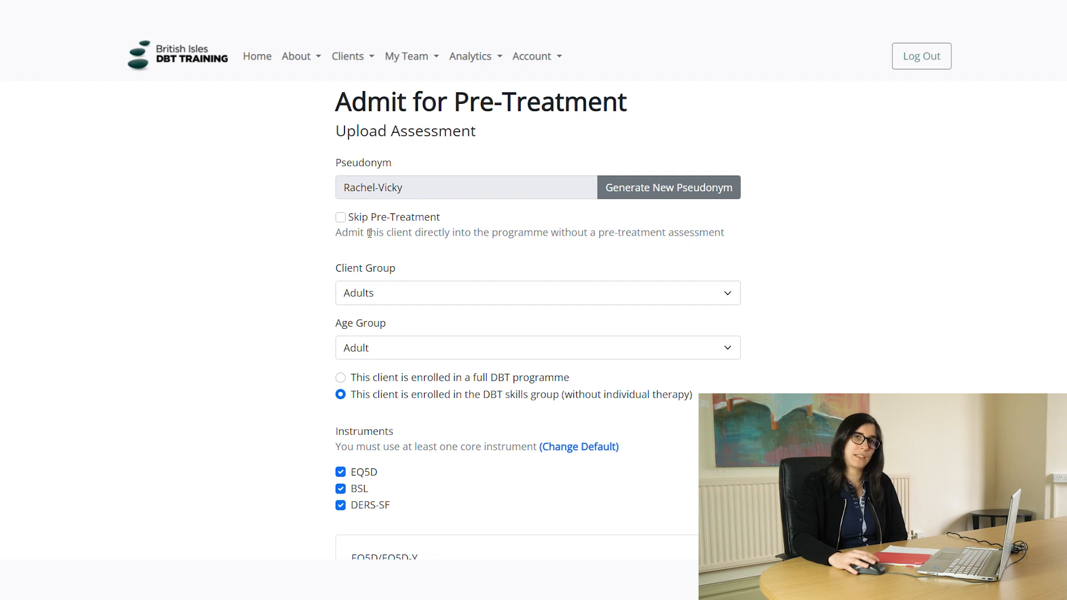
pyautogui.scroll(-3, 379, 264)
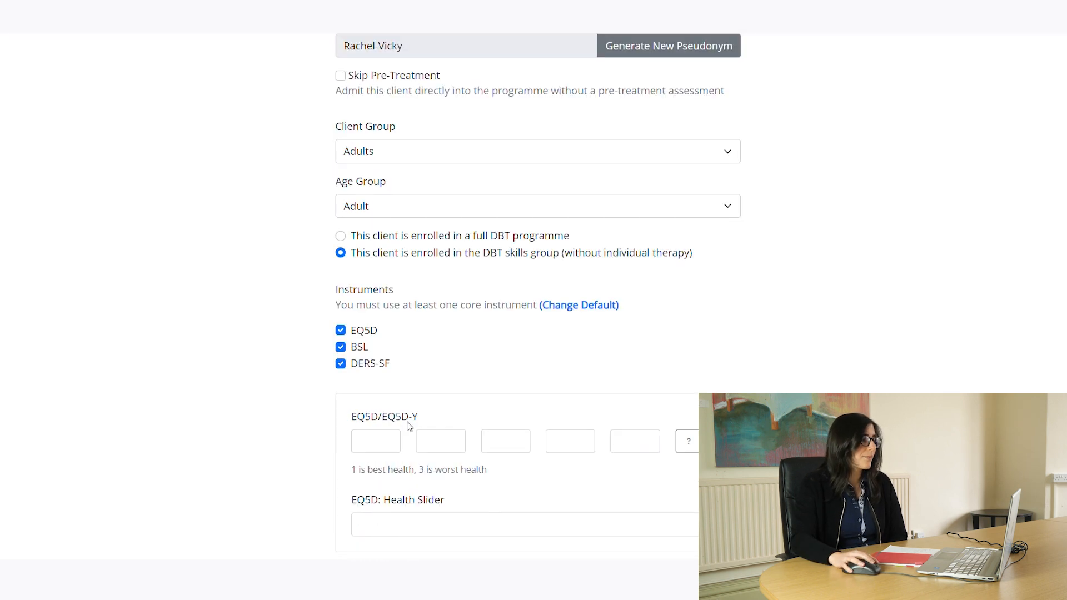
# Enter the client's EQ5D scores as 1, 2, 2, 1 and 2
pyautogui.scroll(-1, 432, 467)
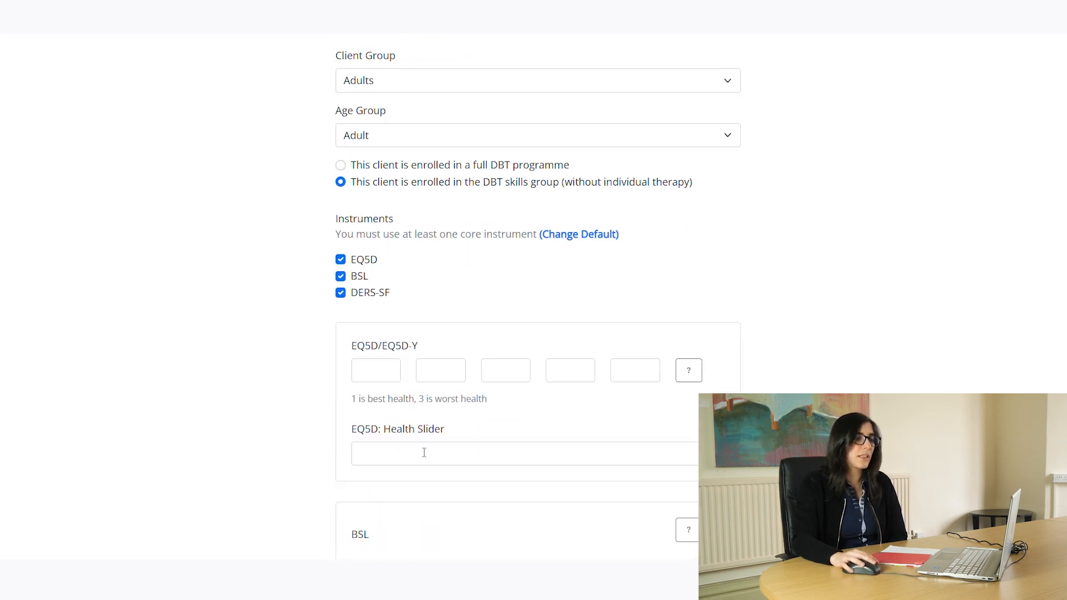
pyautogui.scroll(-1, 390, 384)
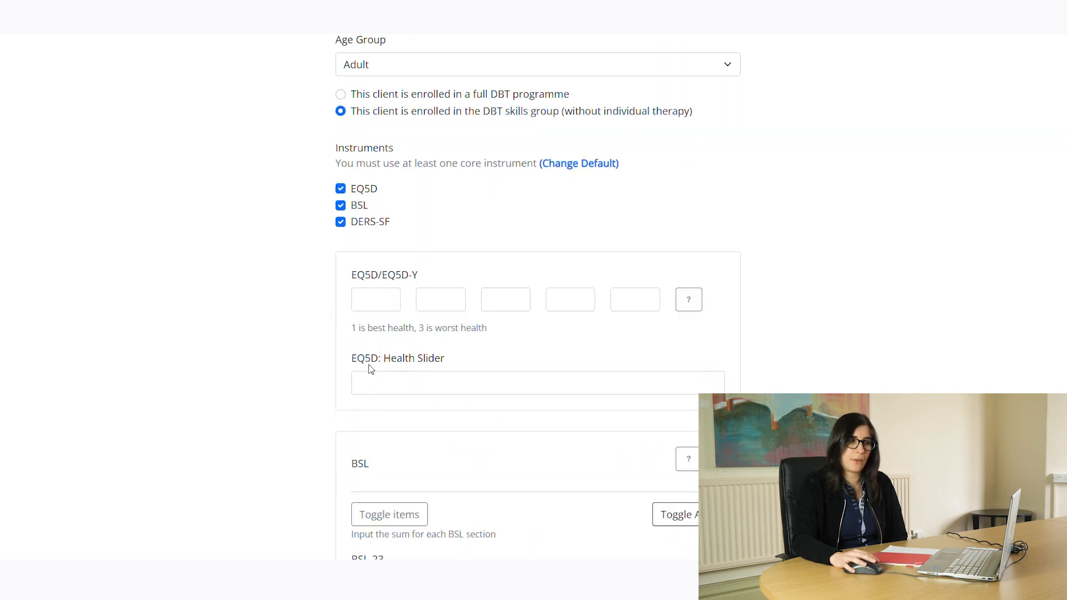
pyautogui.click(361, 300)
pyautogui.write('12212')
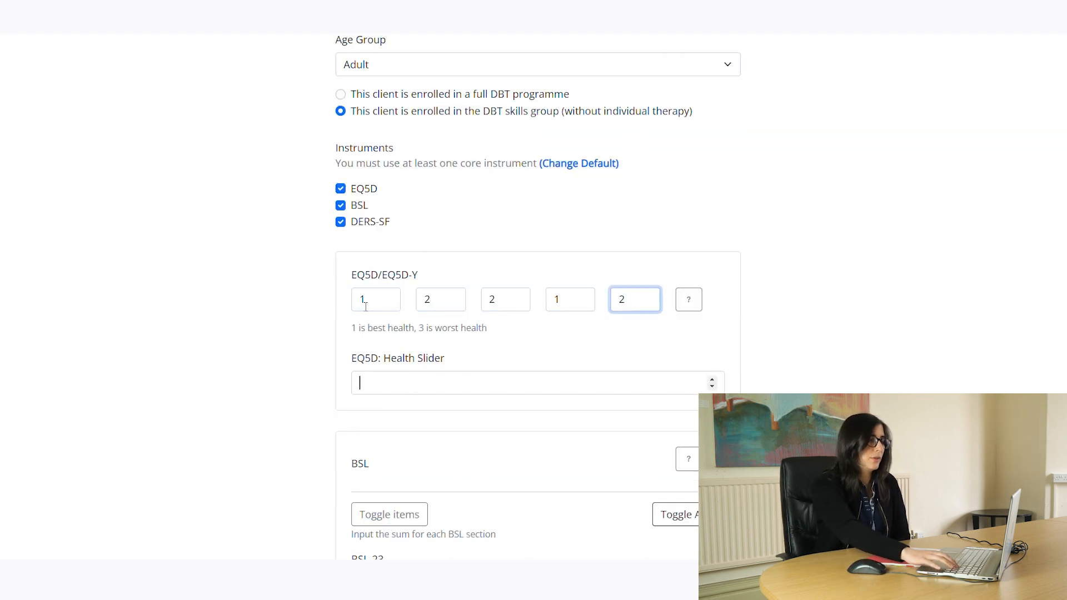
# Consult the EQ5D help and enter 50 as the client's EQ5D health slider score
pyautogui.click(689, 300)
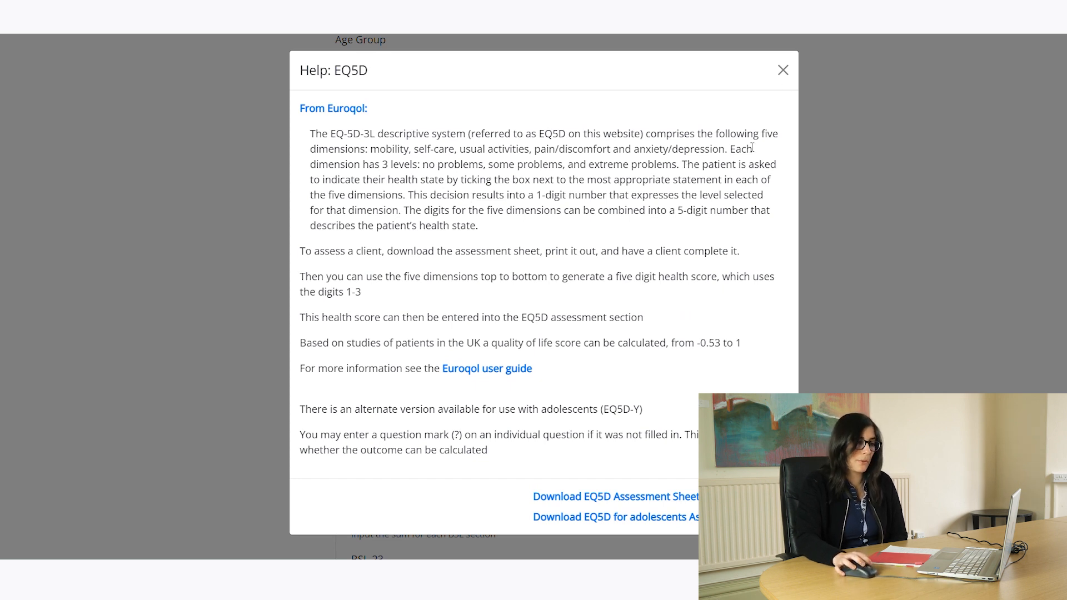
pyautogui.click(783, 70)
pyautogui.scroll(-1, 565, 264)
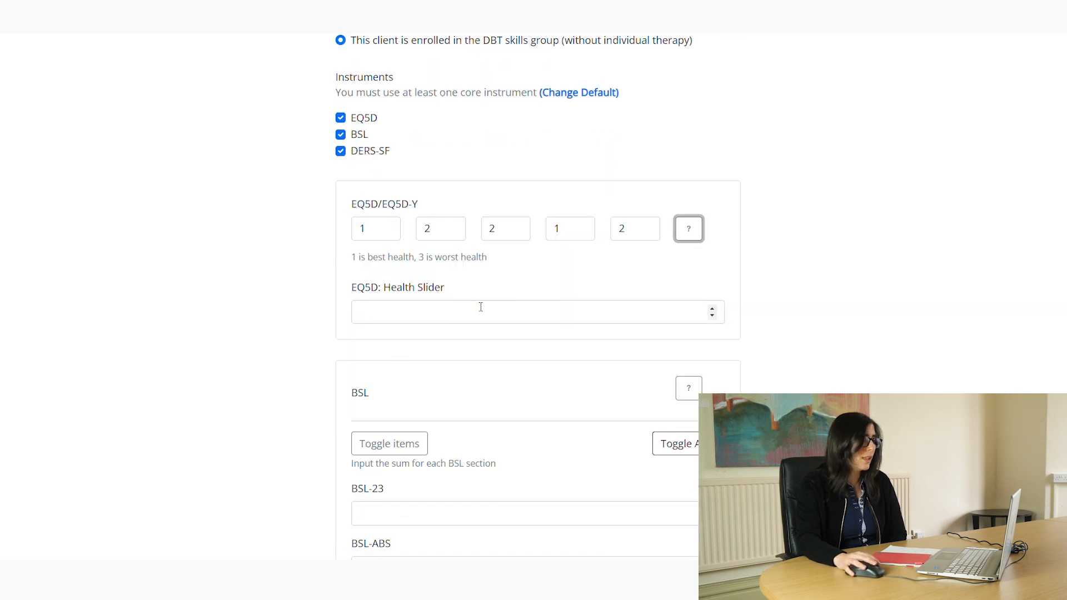
pyautogui.click(471, 313)
pyautogui.write('50')
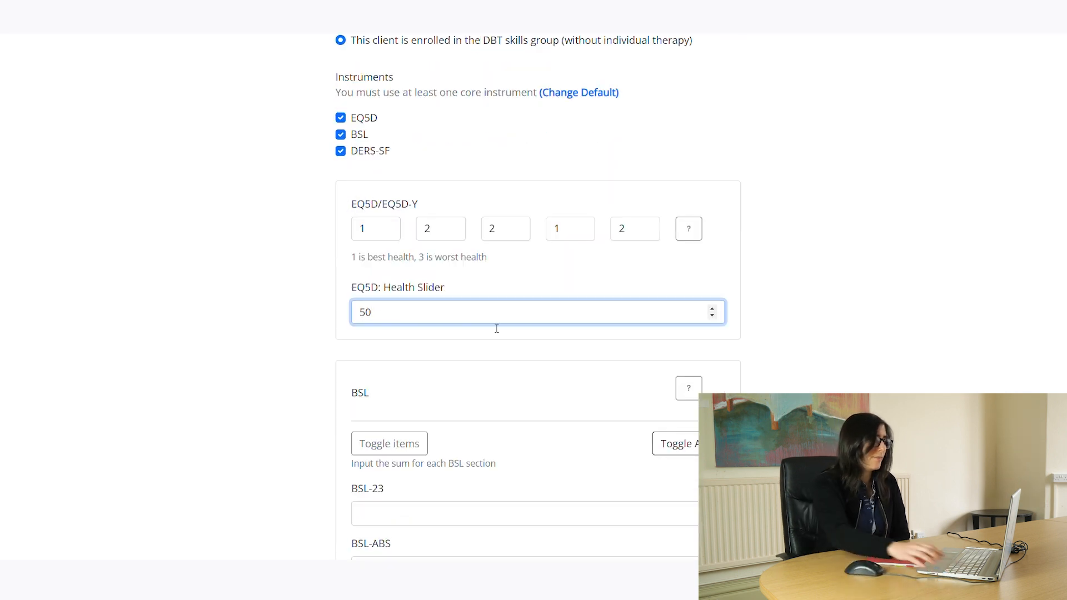
# Switch the BSL section to individual item entry and select the first BSL-23 item for input
pyautogui.scroll(-3, 496, 326)
pyautogui.scroll(-1, 422, 333)
pyautogui.click(413, 306)
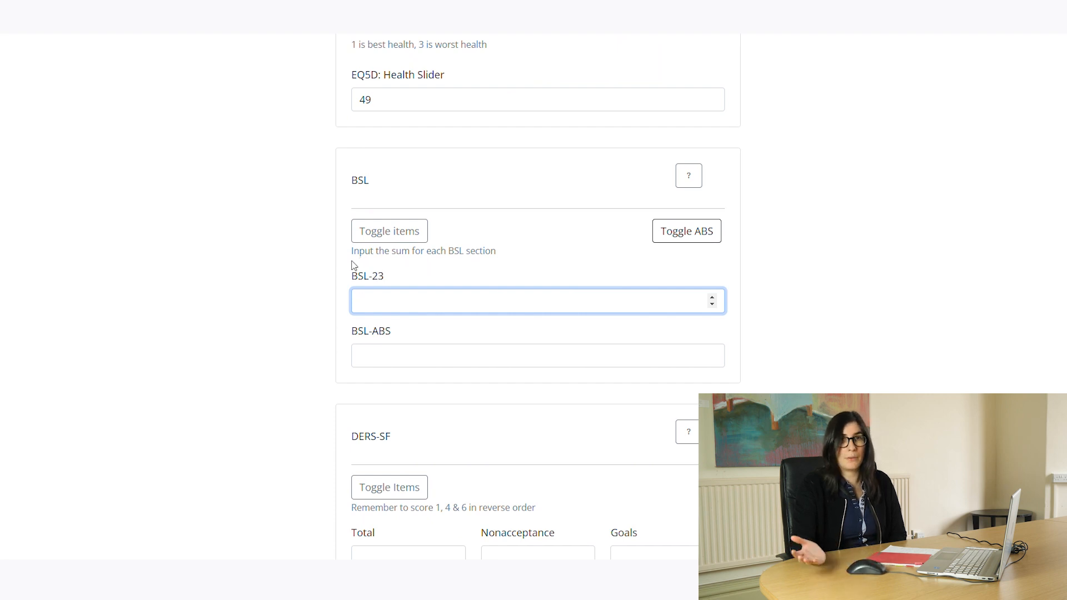
pyautogui.click(389, 244)
pyautogui.scroll(-1, 392, 311)
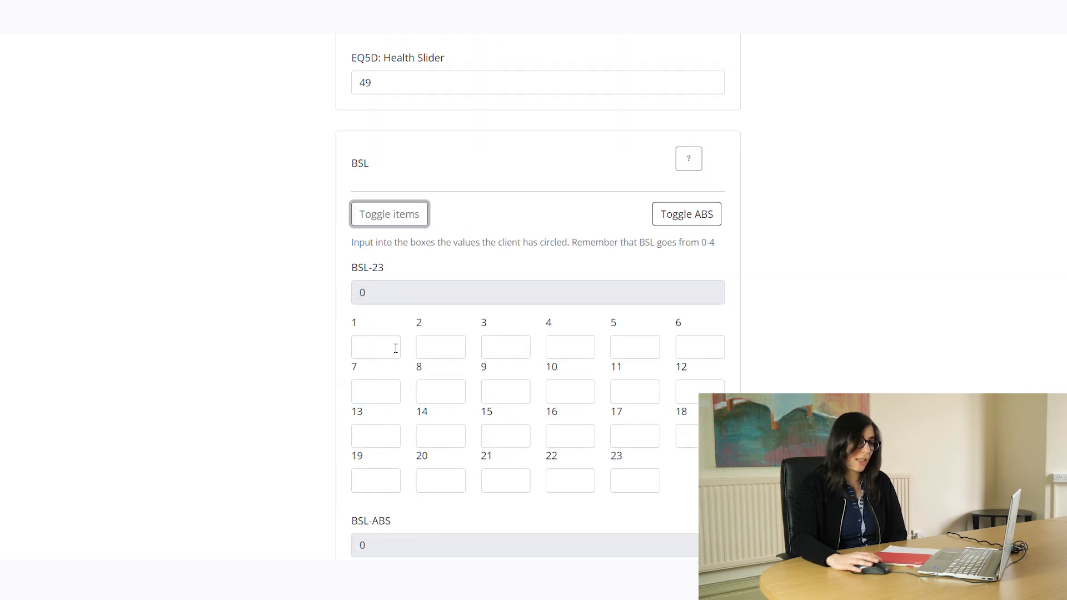
pyautogui.scroll(-2, 370, 309)
pyautogui.click(377, 221)
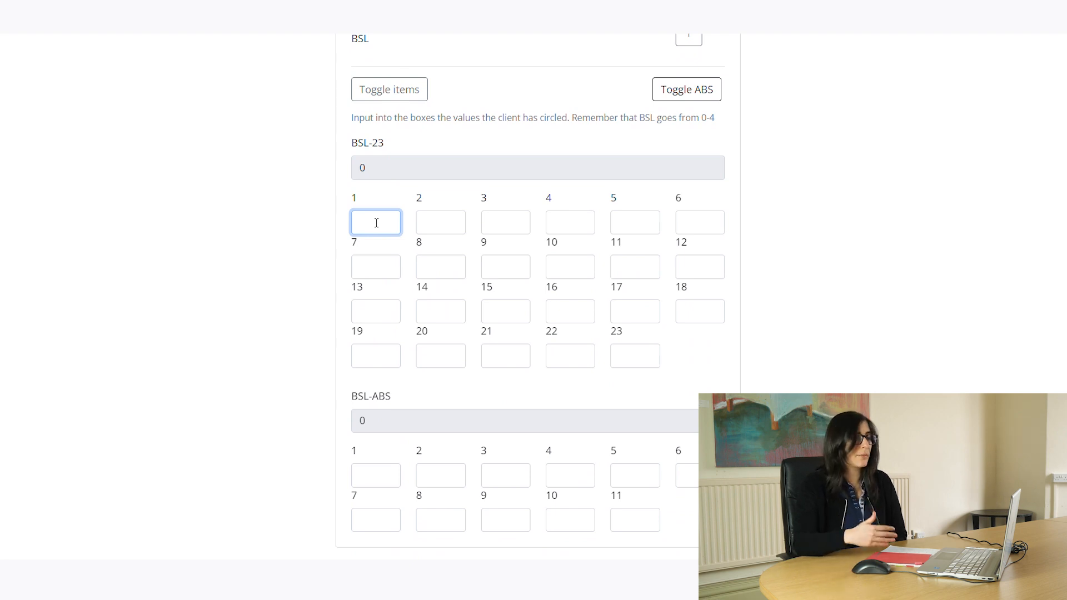
# Switch the DERS-SF section to individual item entry
pyautogui.scroll(-3, 417, 281)
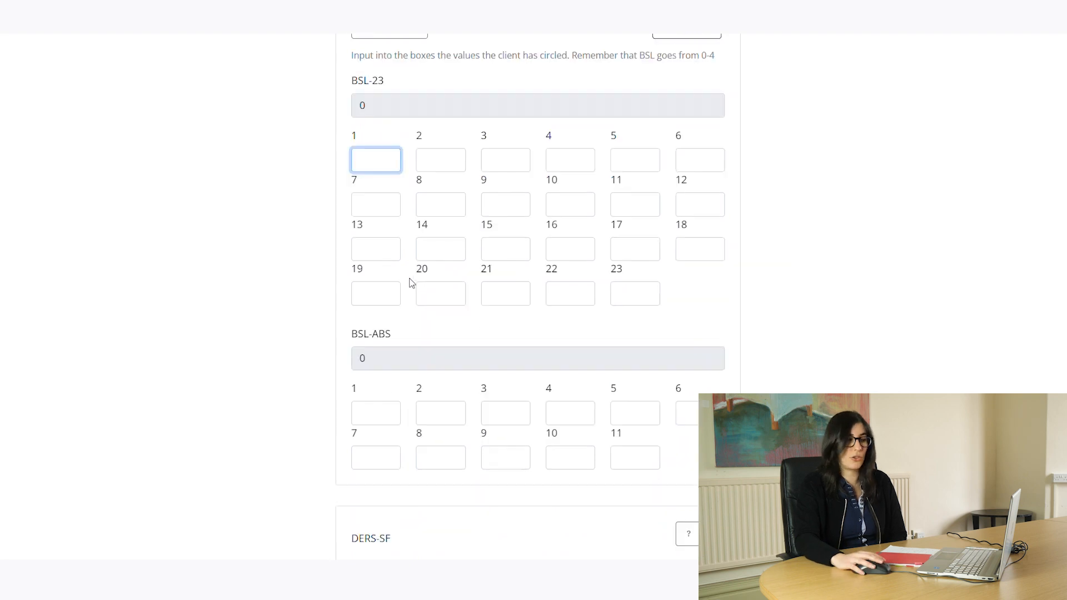
pyautogui.scroll(-4, 411, 350)
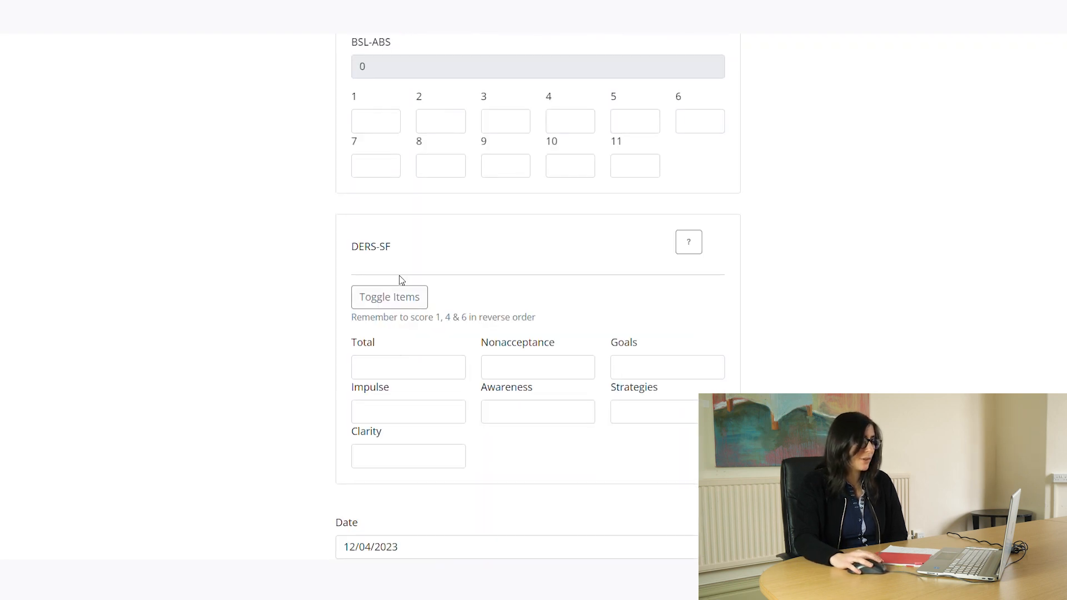
pyautogui.click(391, 303)
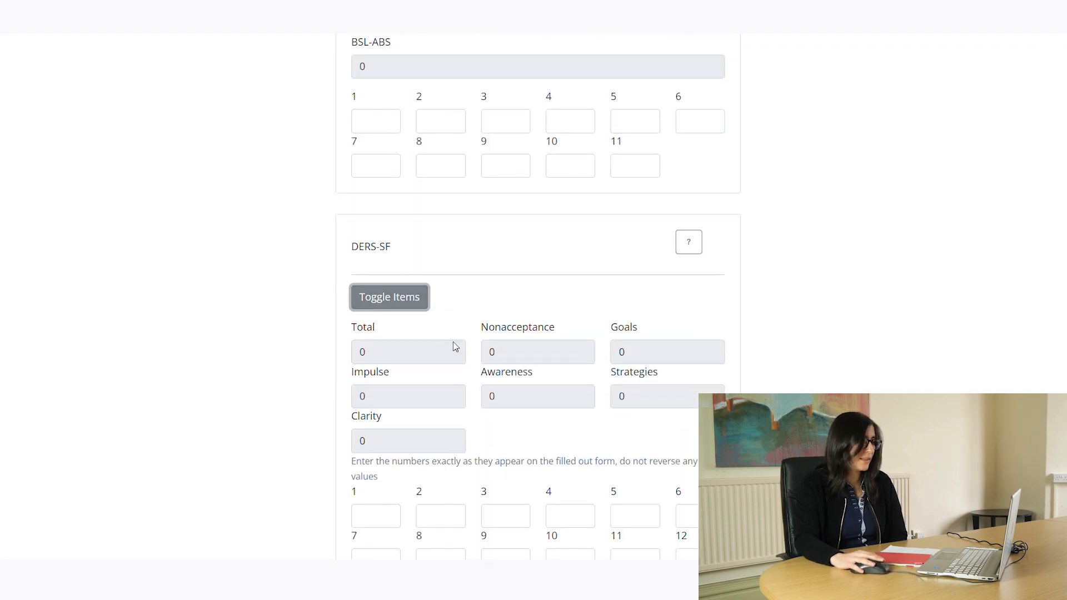
# Set the assessment date to 29/03/2023 and try to submit the assessment
pyautogui.scroll(-4, 456, 348)
pyautogui.scroll(-2, 456, 367)
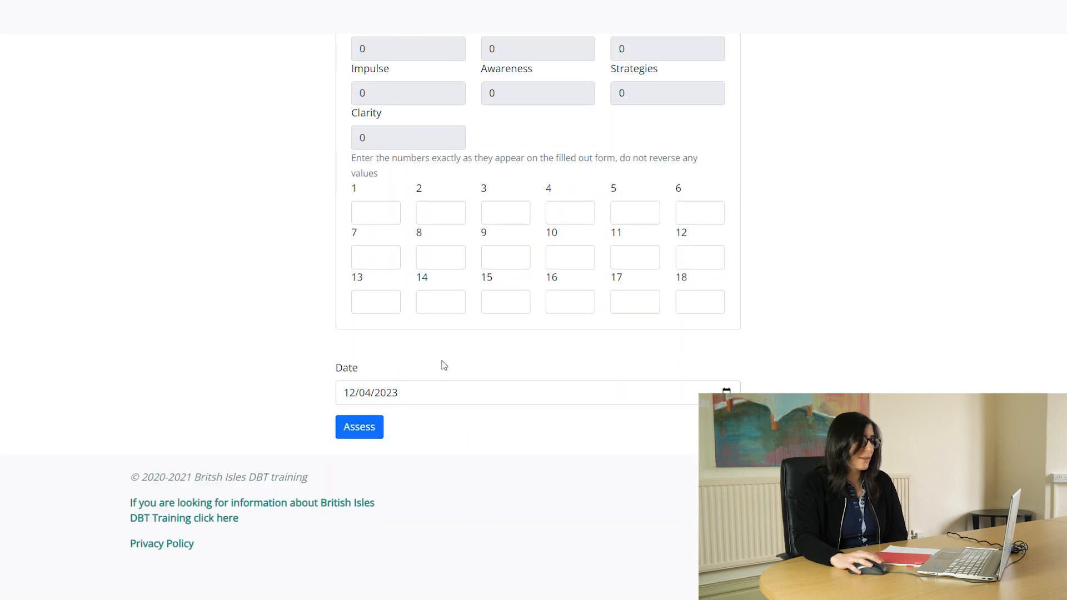
pyautogui.click(352, 389)
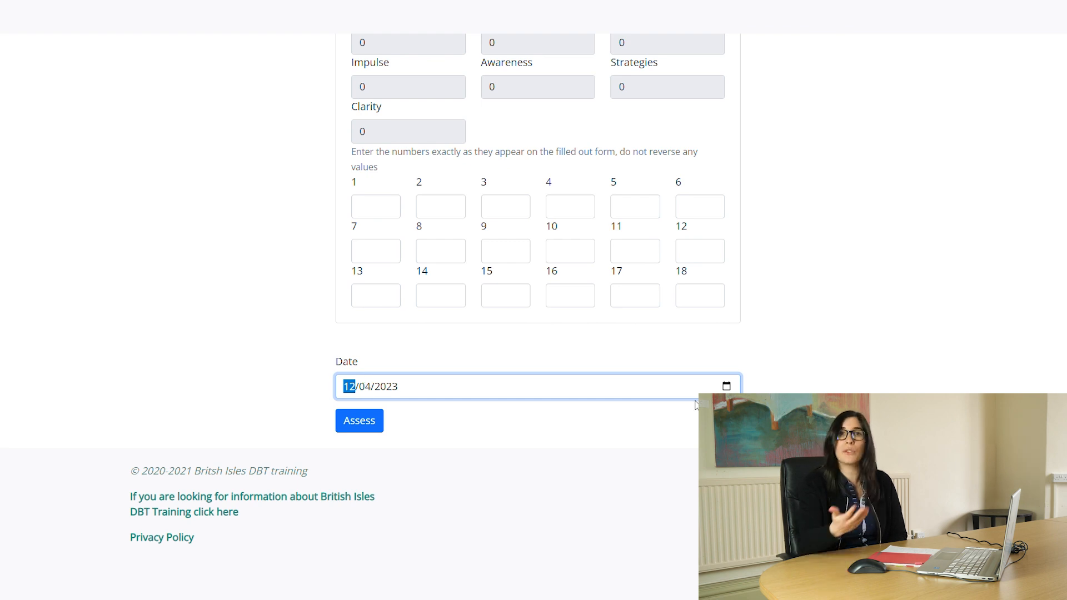
pyautogui.click(725, 387)
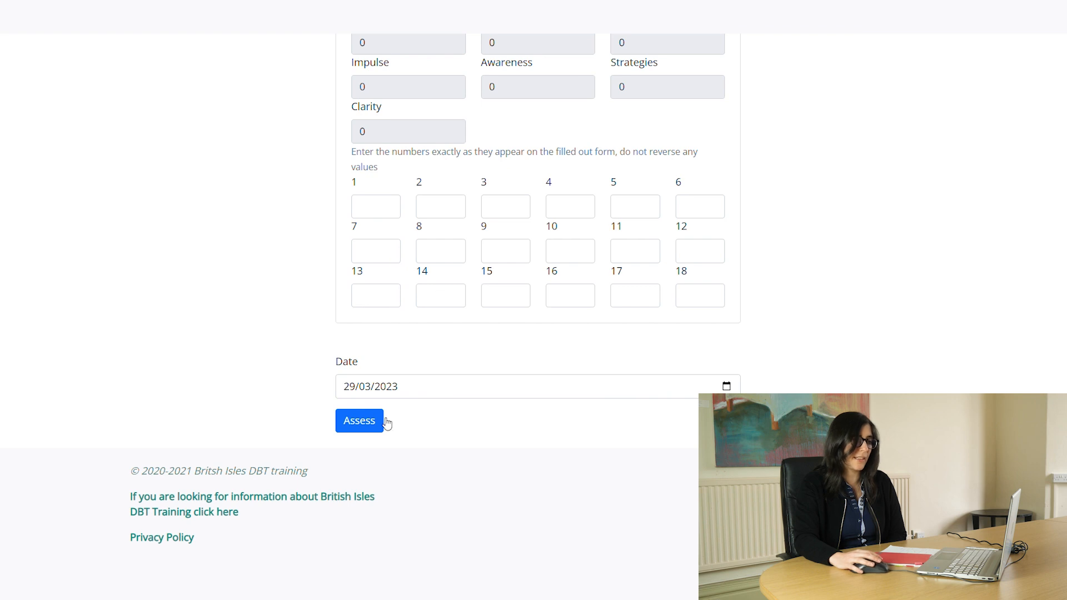
pyautogui.click(366, 425)
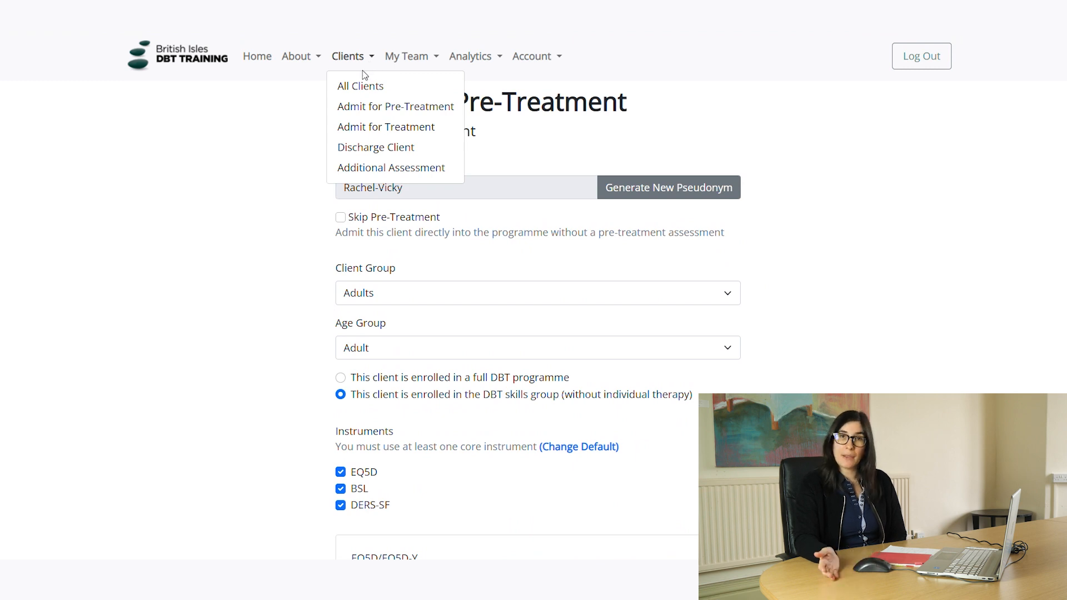
# Start another pre-treatment admission using the method that sends a form for self-assessment
pyautogui.click(364, 107)
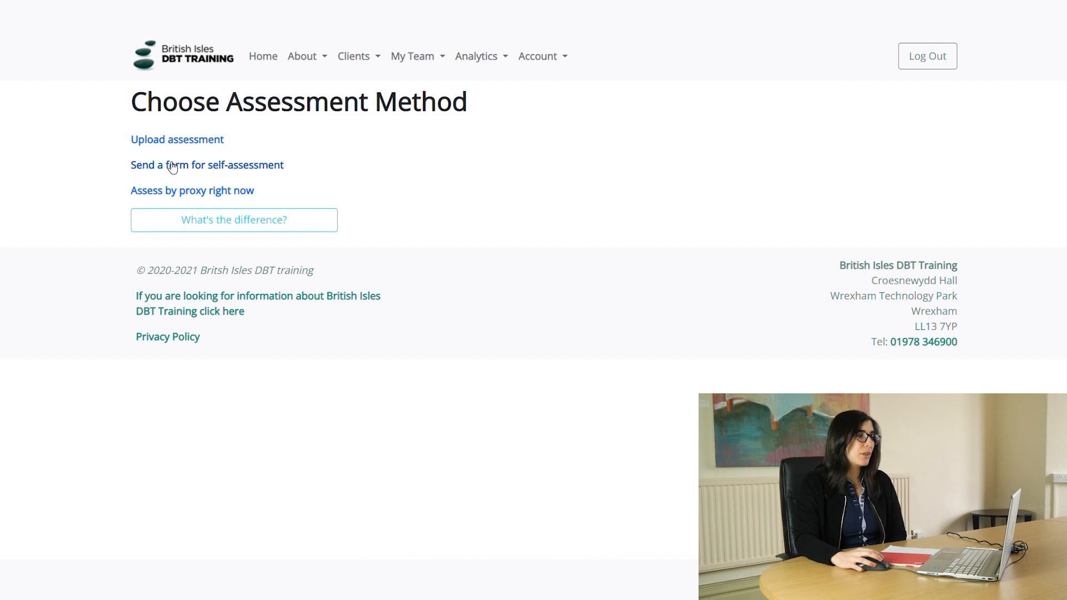
pyautogui.click(236, 168)
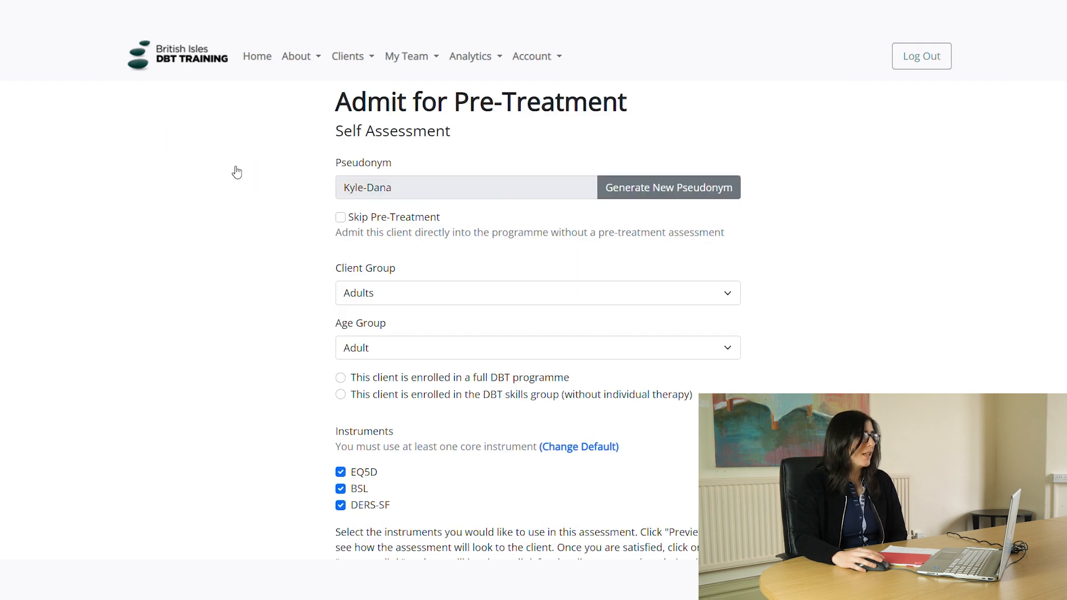
pyautogui.scroll(-2, 426, 257)
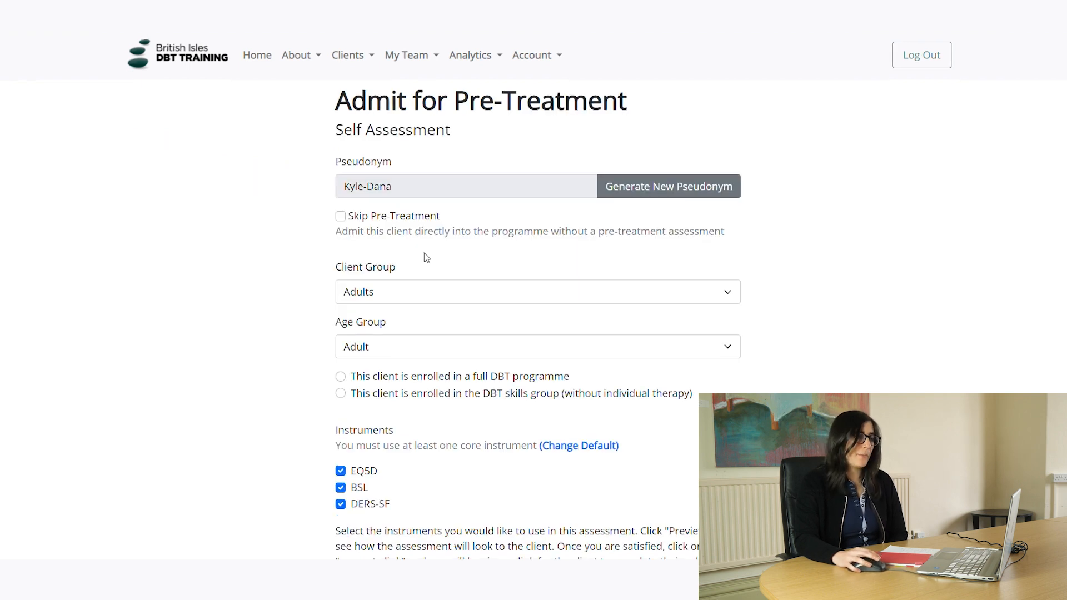
pyautogui.scroll(-2, 520, 341)
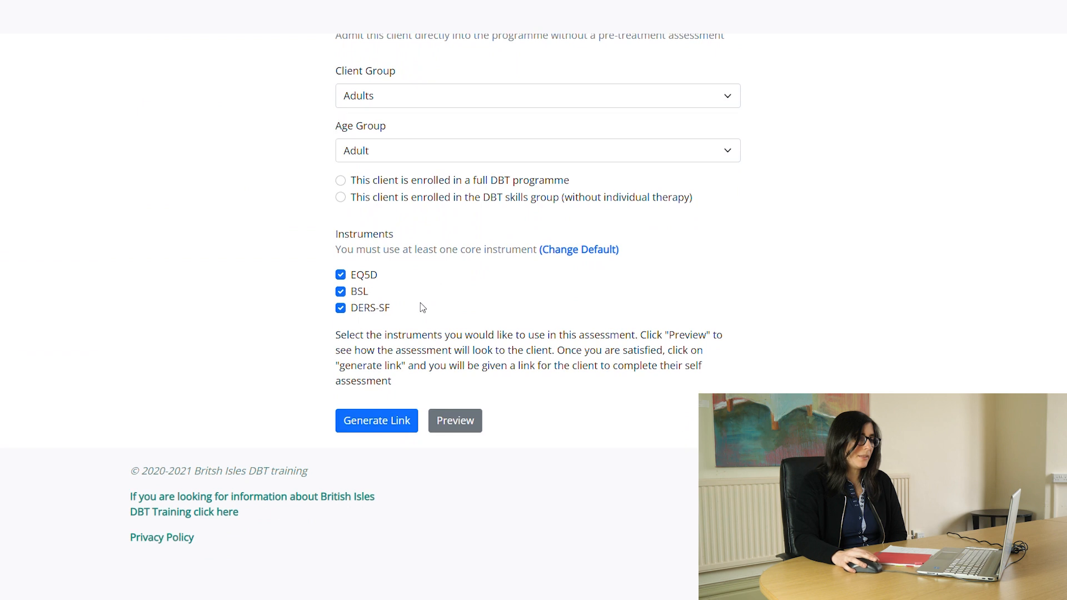
# Preview the client's self-assessment form and look through the EQ5D, BSL and DERS-SF questionnaires
pyautogui.click(468, 425)
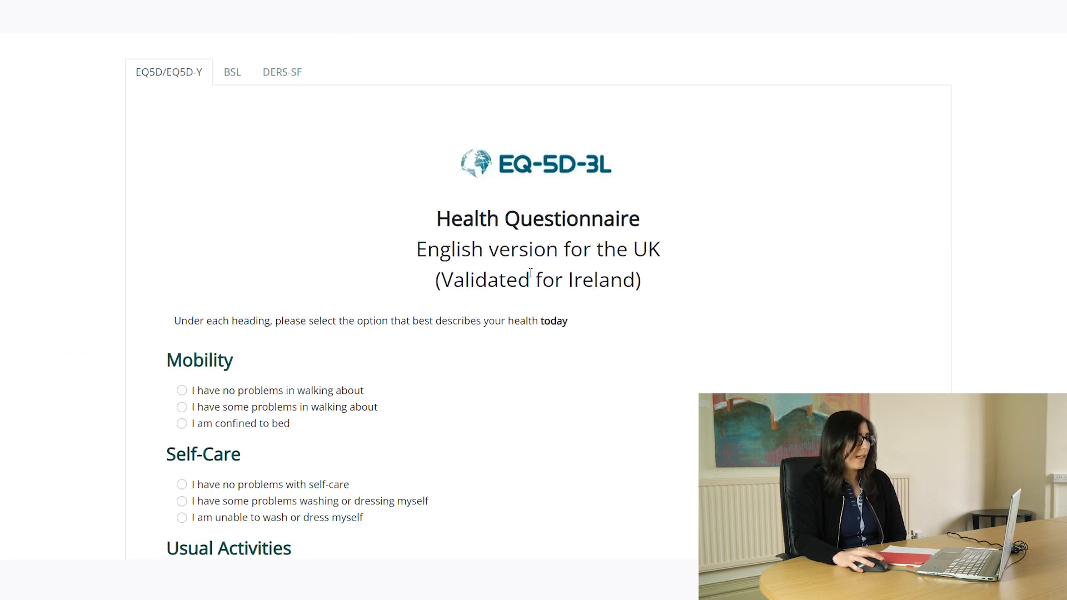
pyautogui.scroll(-5, 491, 269)
pyautogui.scroll(-6, 492, 269)
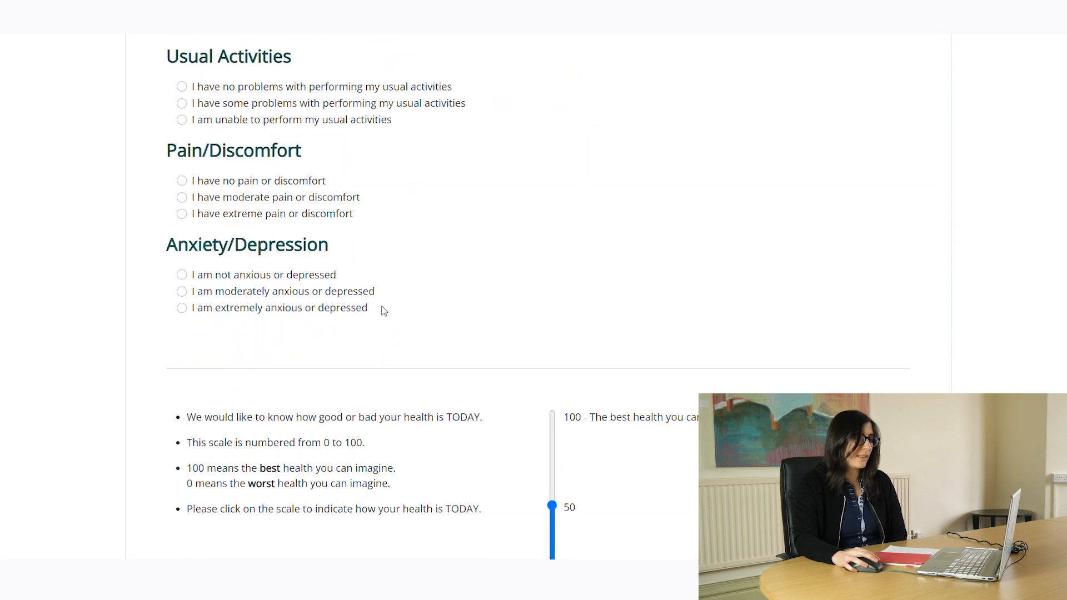
pyautogui.scroll(-2, 548, 391)
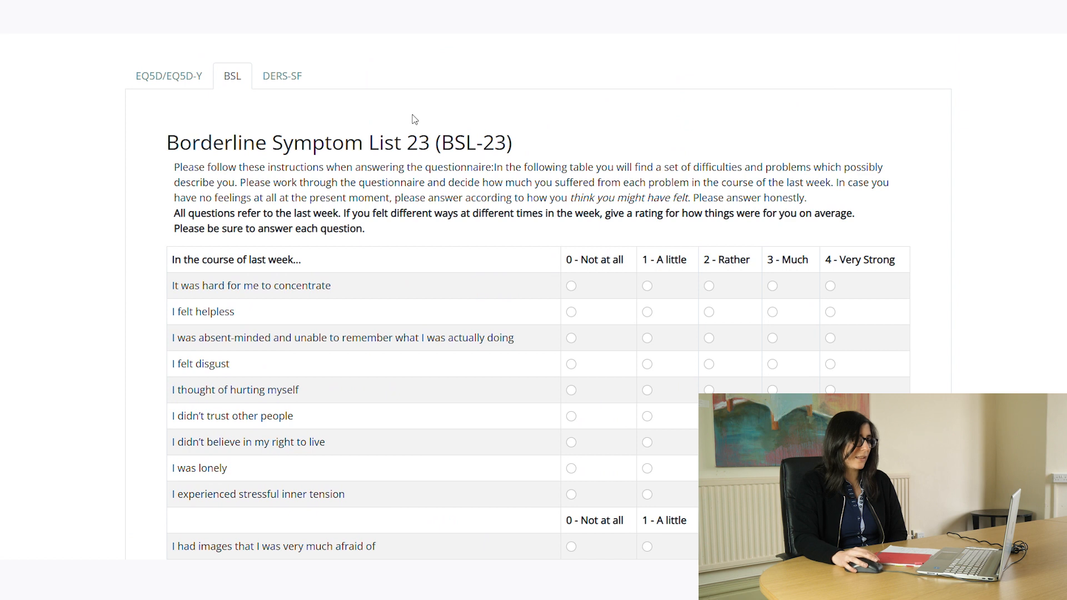
pyautogui.click(313, 80)
pyautogui.scroll(-6, 738, 333)
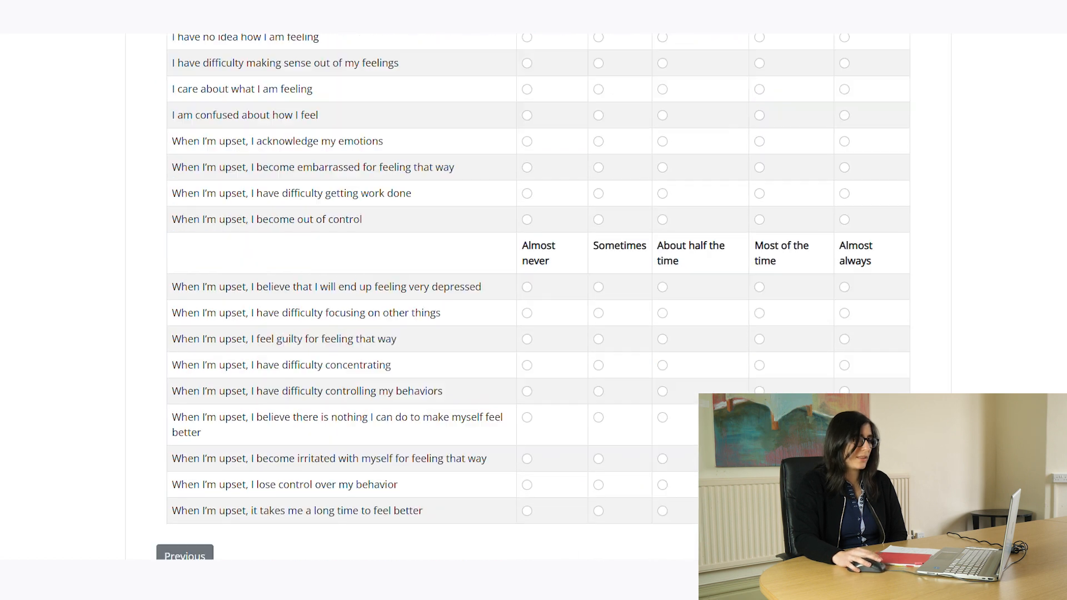
pyautogui.scroll(6, 479, 198)
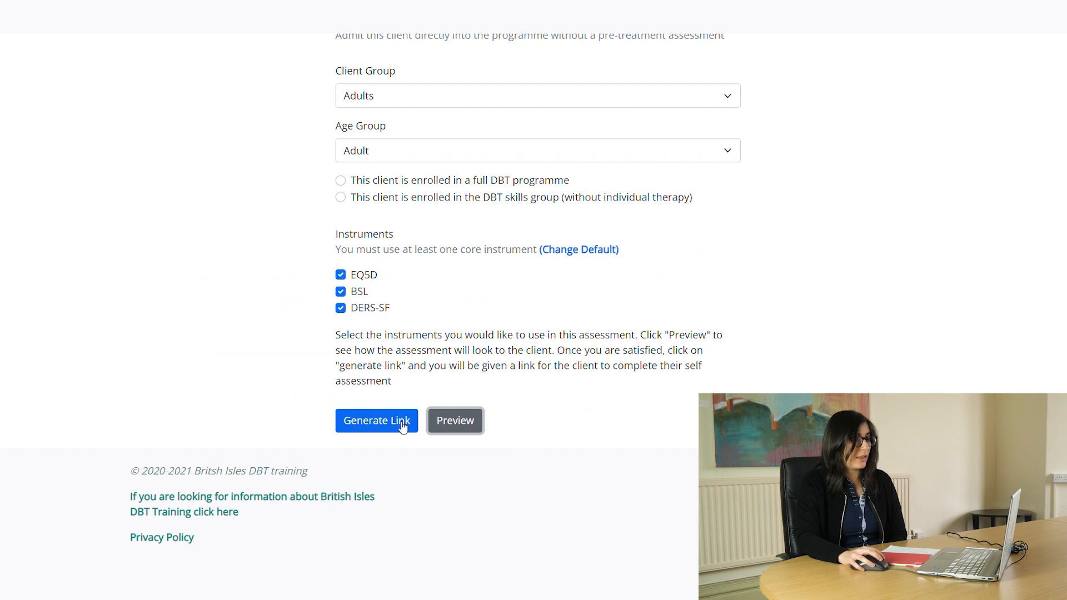
# Enrol the client in a full DBT programme and generate the self-assessment link
pyautogui.click(402, 426)
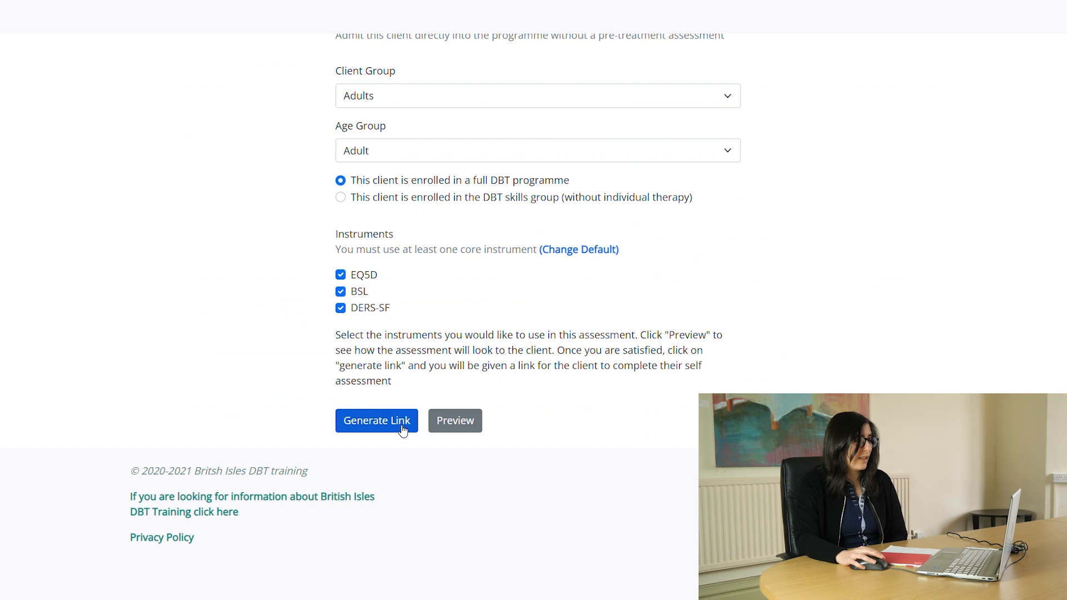
pyautogui.click(403, 431)
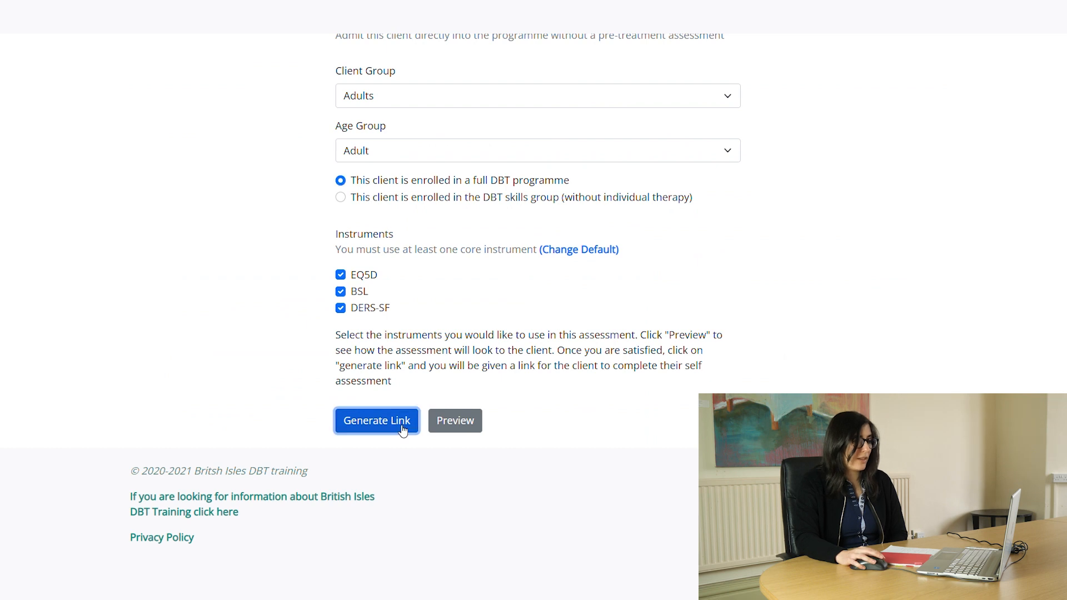
pyautogui.scroll(-1, 268, 357)
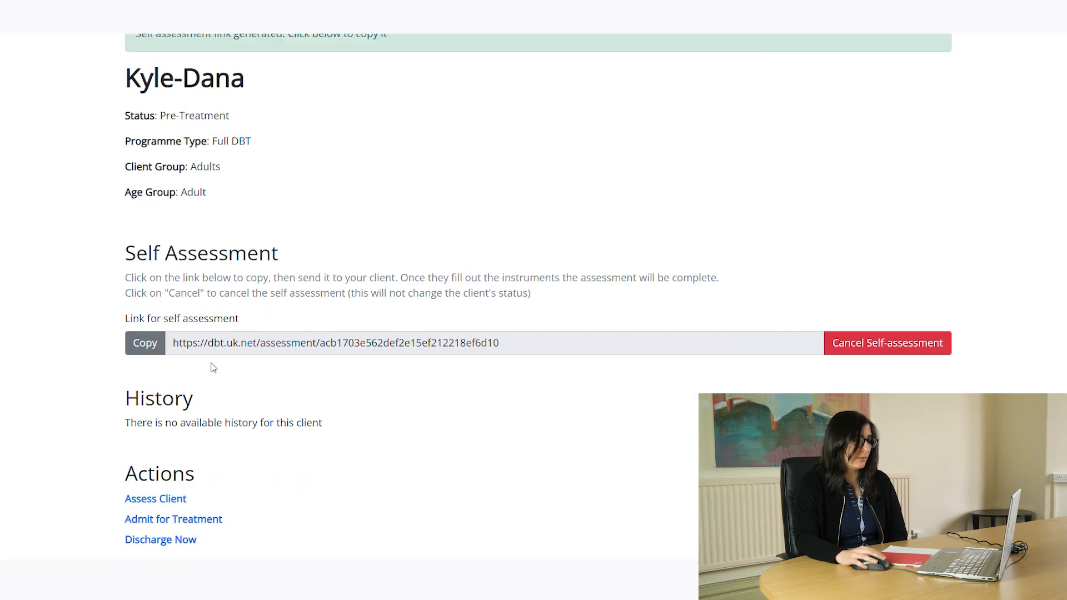
# Copy the self-assessment link and open it in a new browser tab to check the client's questionnaire
pyautogui.click(156, 347)
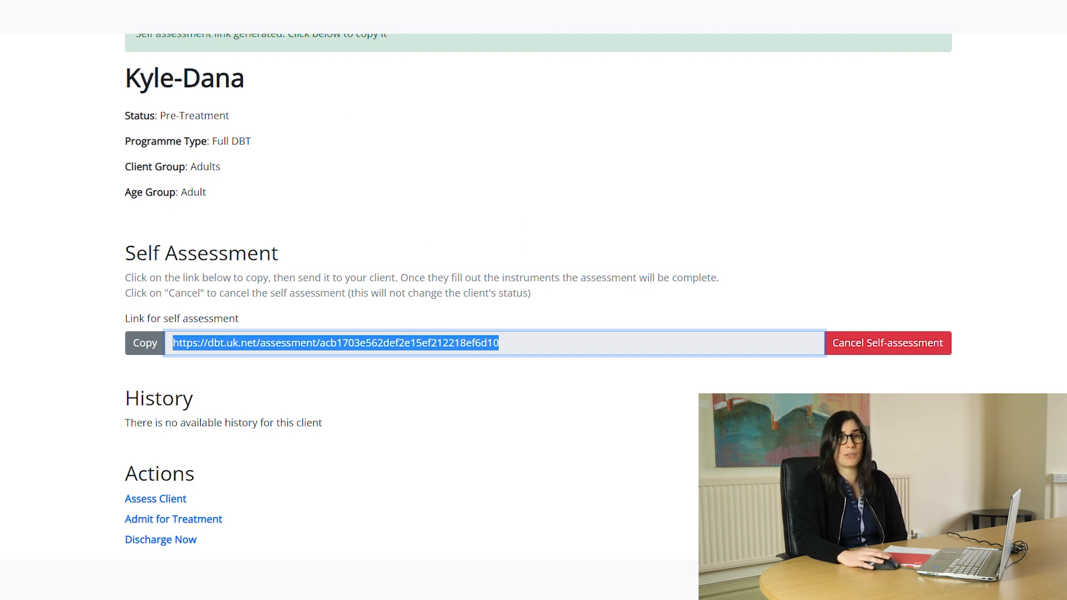
pyautogui.hotkey('ctrl', 't')
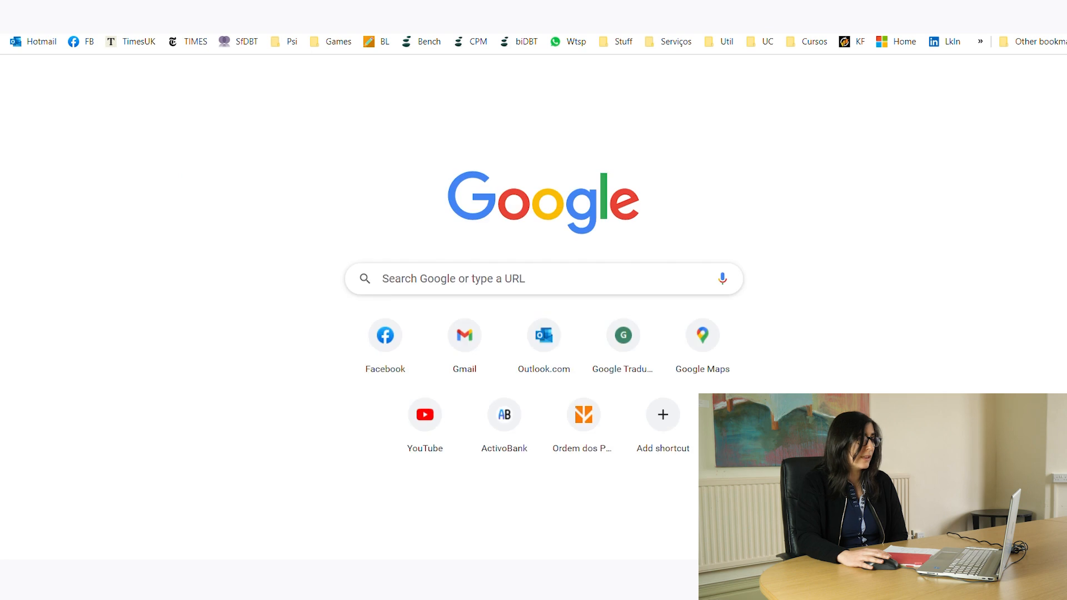
pyautogui.hotkey('ctrl', 'v')
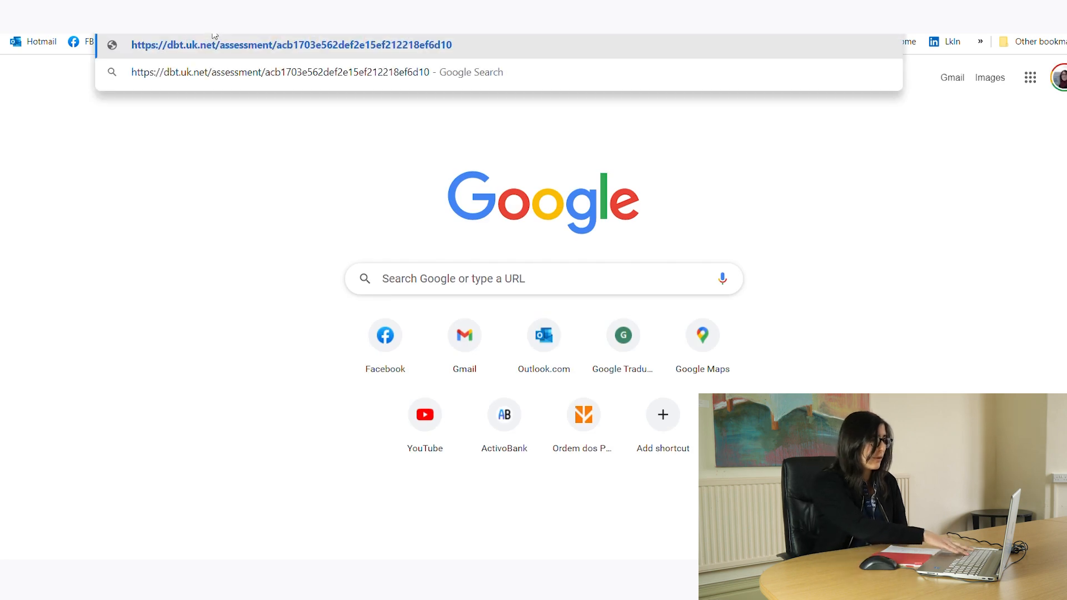
pyautogui.press('Return')
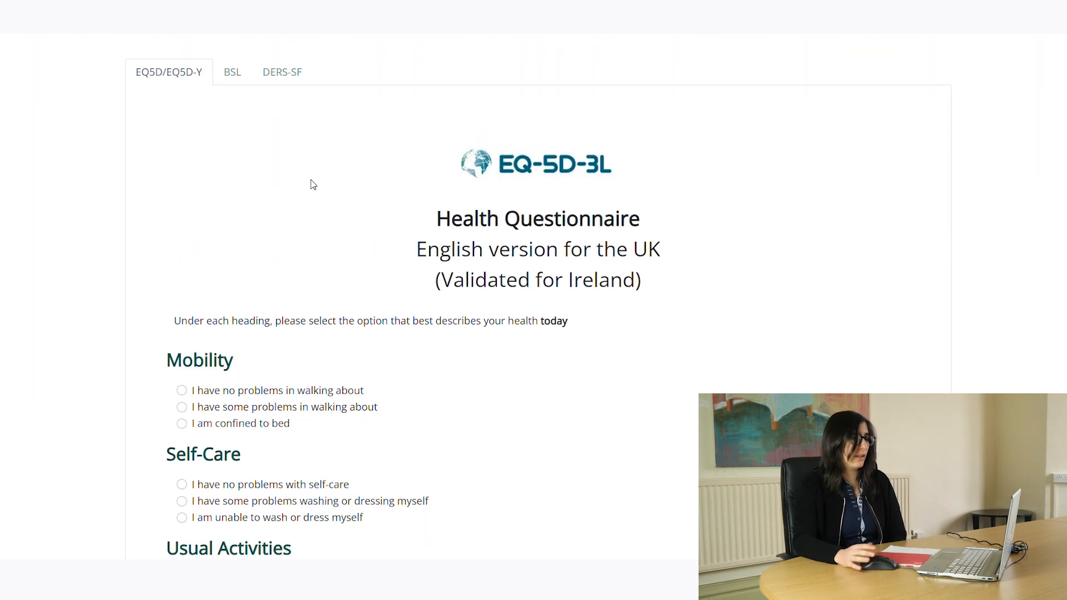
pyautogui.scroll(-2, 476, 309)
pyautogui.scroll(-5, 476, 308)
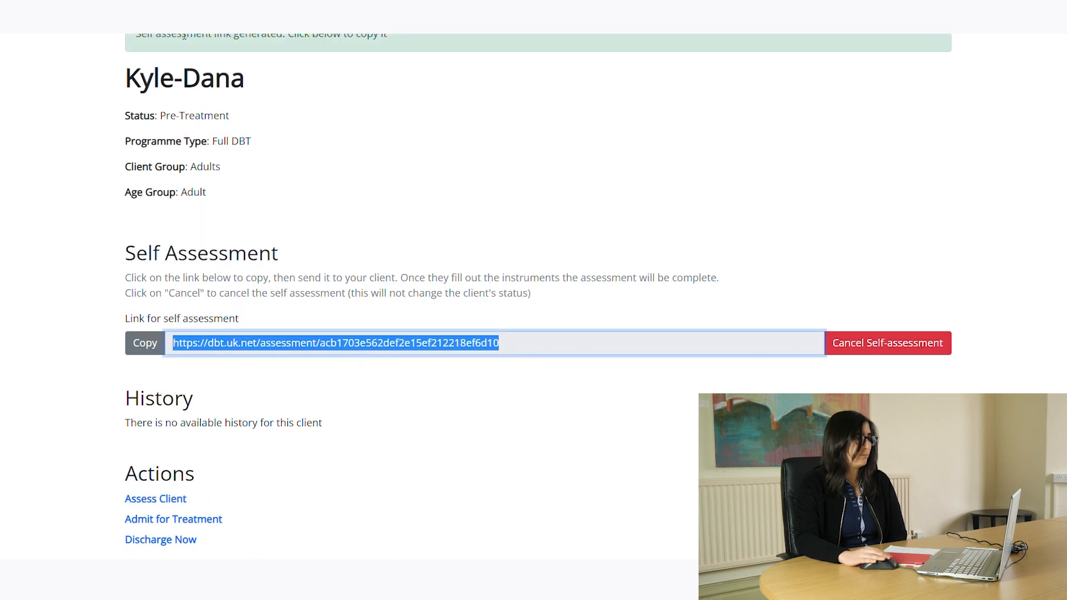
# Leave the client's self-assessment page and open the list of all clients
pyautogui.scroll(-2, 395, 352)
pyautogui.scroll(4, 374, 340)
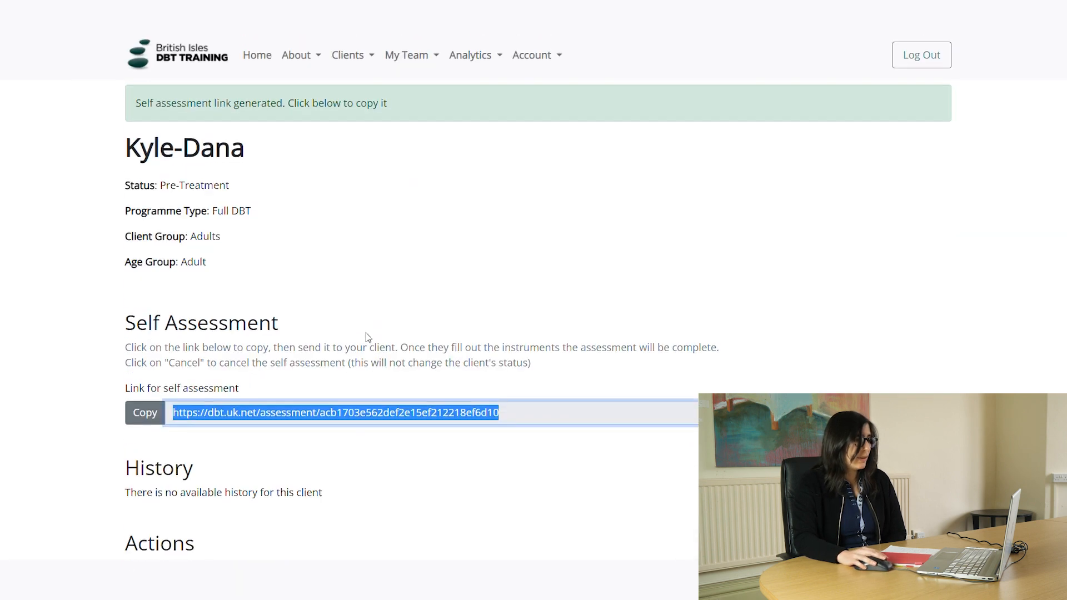
pyautogui.click(353, 61)
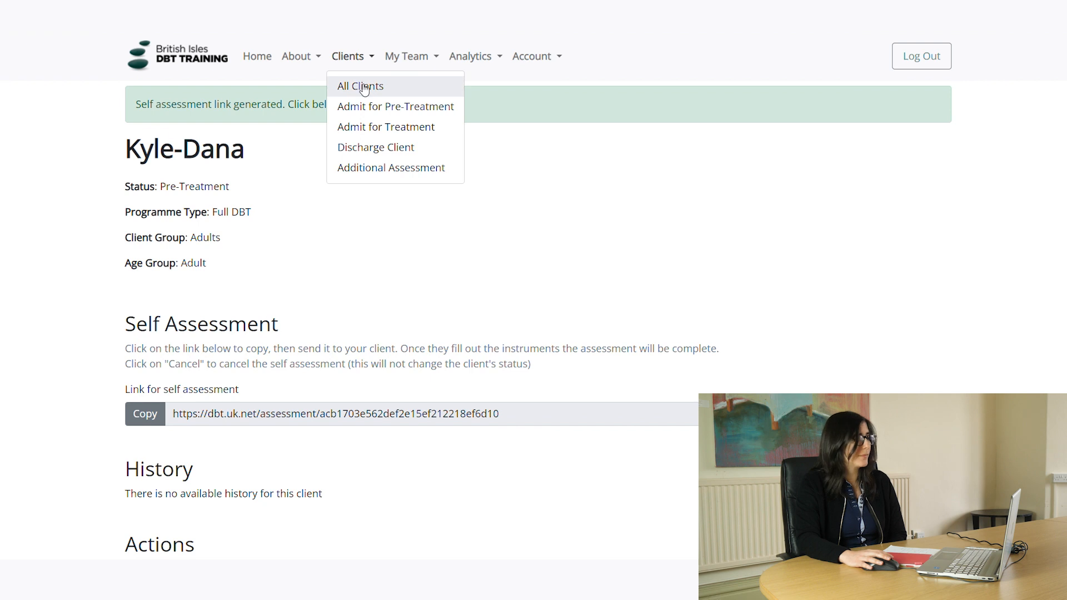
pyautogui.click(362, 87)
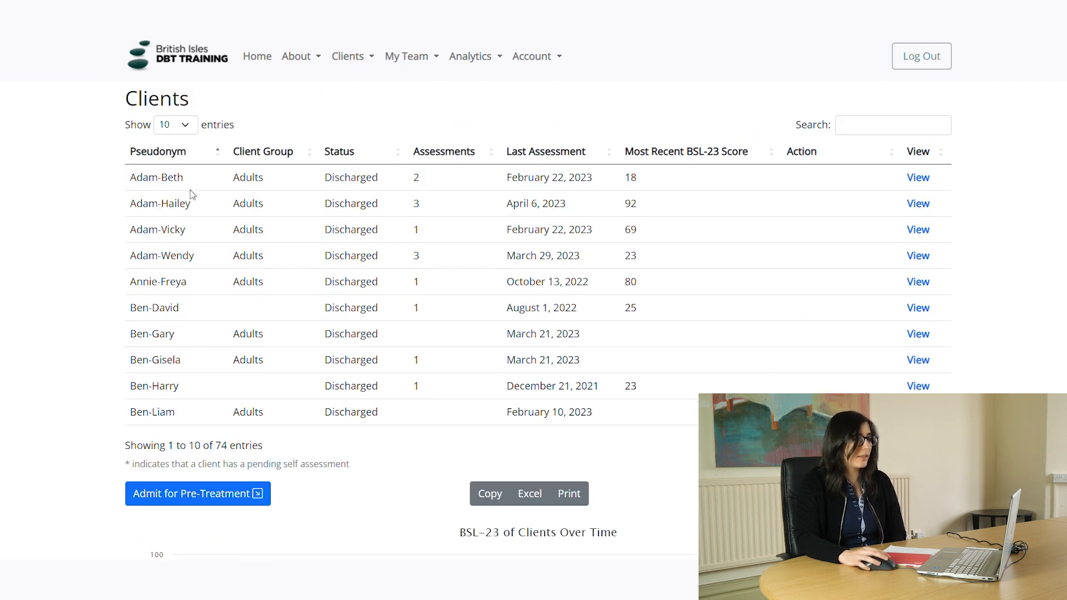
# Sort the clients by status and check the assessment methods for admitting the CAMHS client with a BSL-23 score of 46 for treatment
pyautogui.click(335, 152)
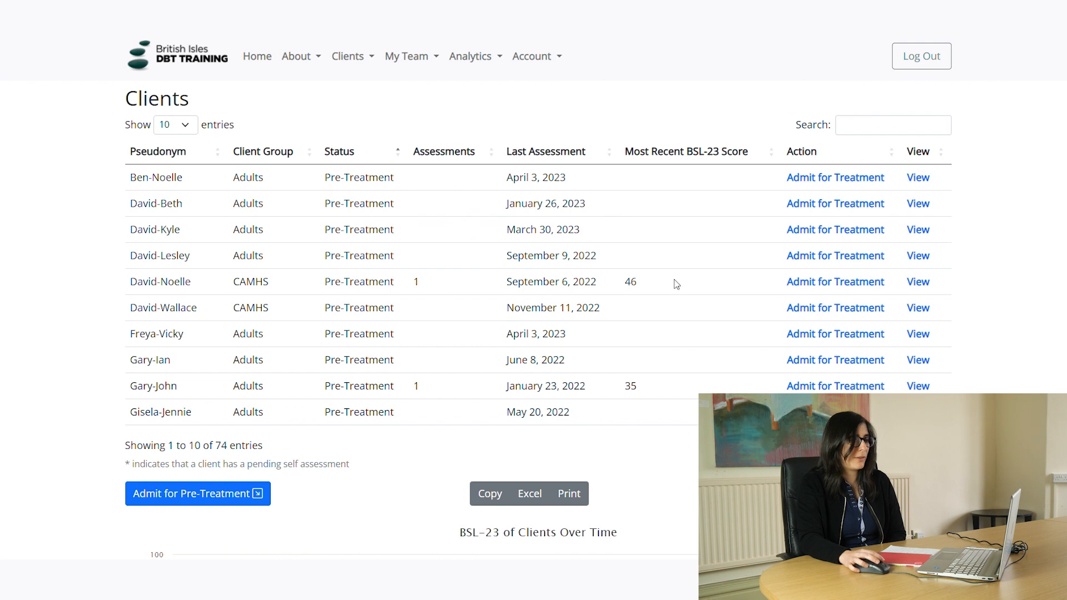
pyautogui.click(832, 283)
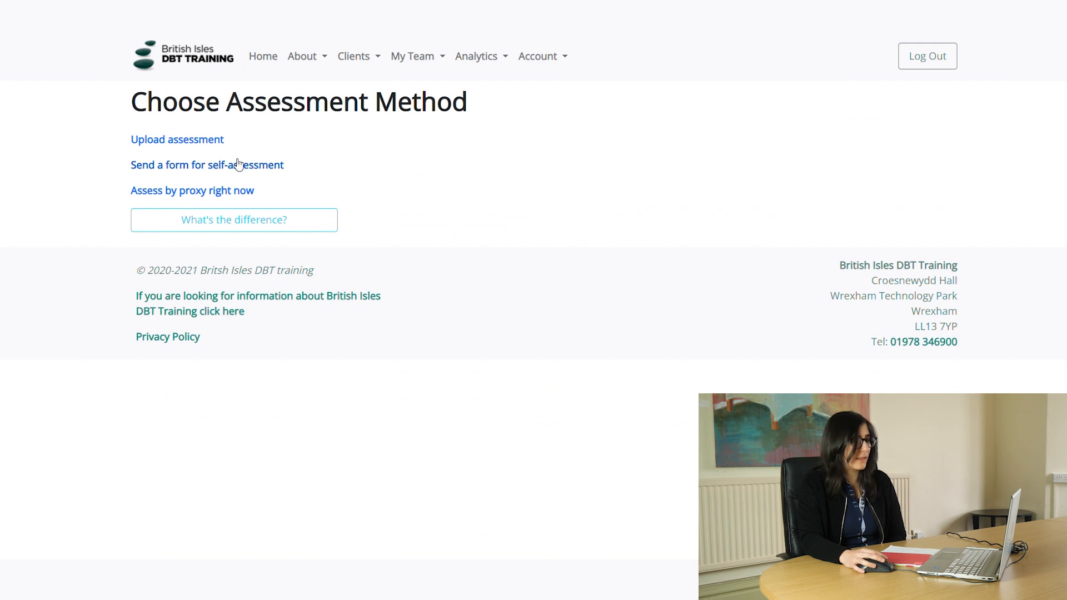
pyautogui.hotkey('alt', 'Left')
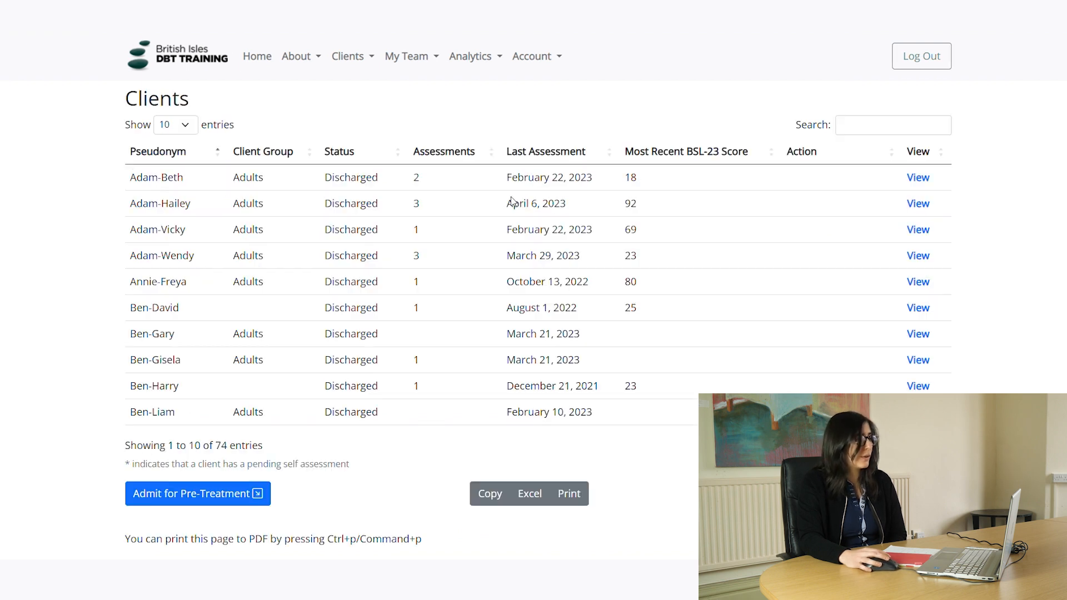
# View the record of the discharged client last assessed on August 1, 2022, and examine the BSL-23 chart below the full client list
pyautogui.click(924, 314)
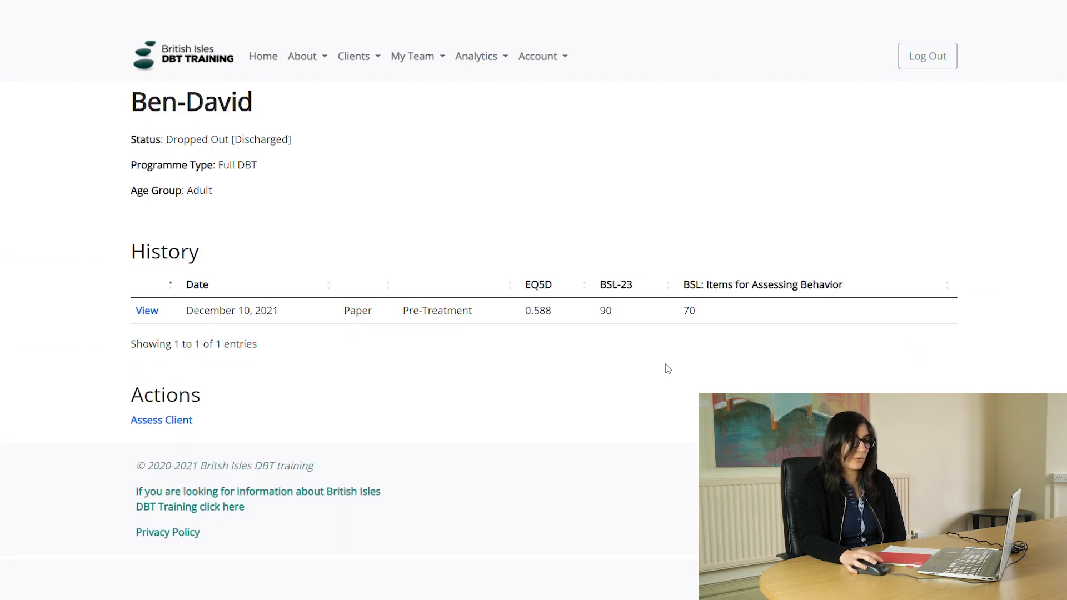
pyautogui.click(313, 65)
pyautogui.click(351, 63)
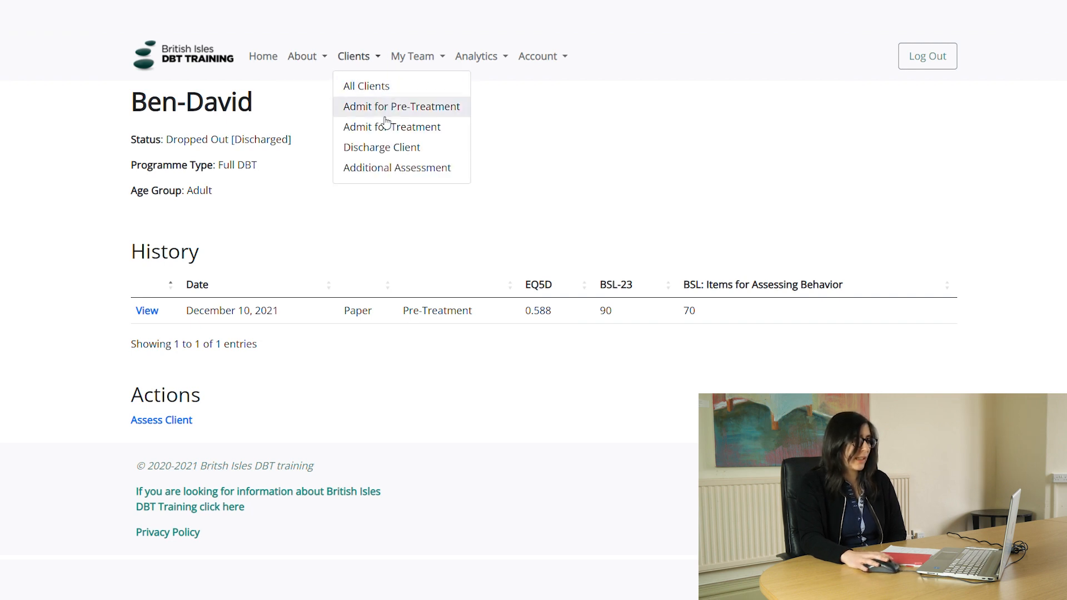
pyautogui.click(365, 86)
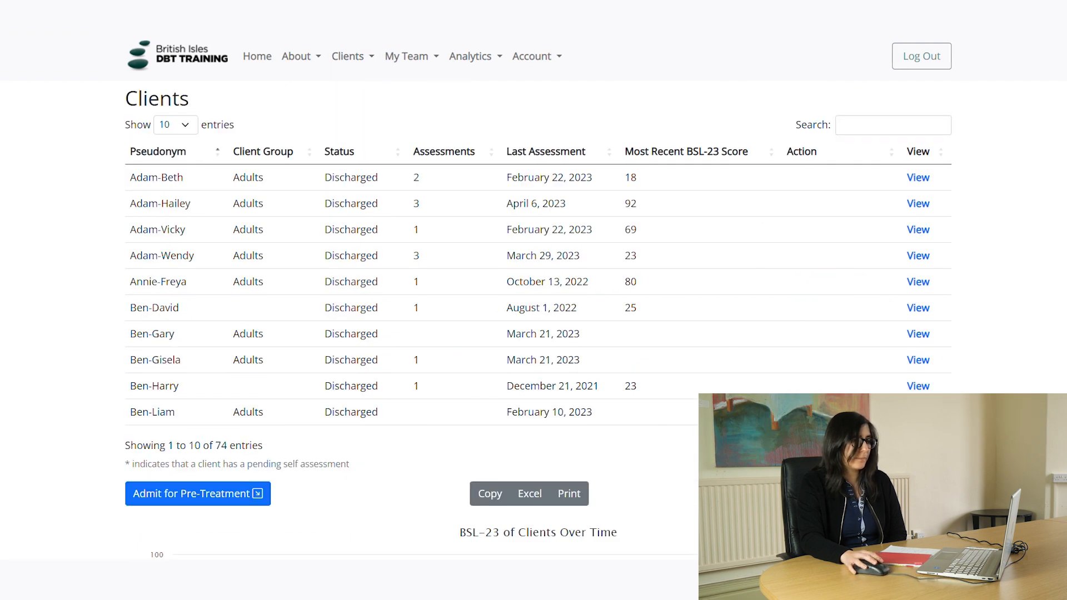
pyautogui.scroll(-3, 631, 369)
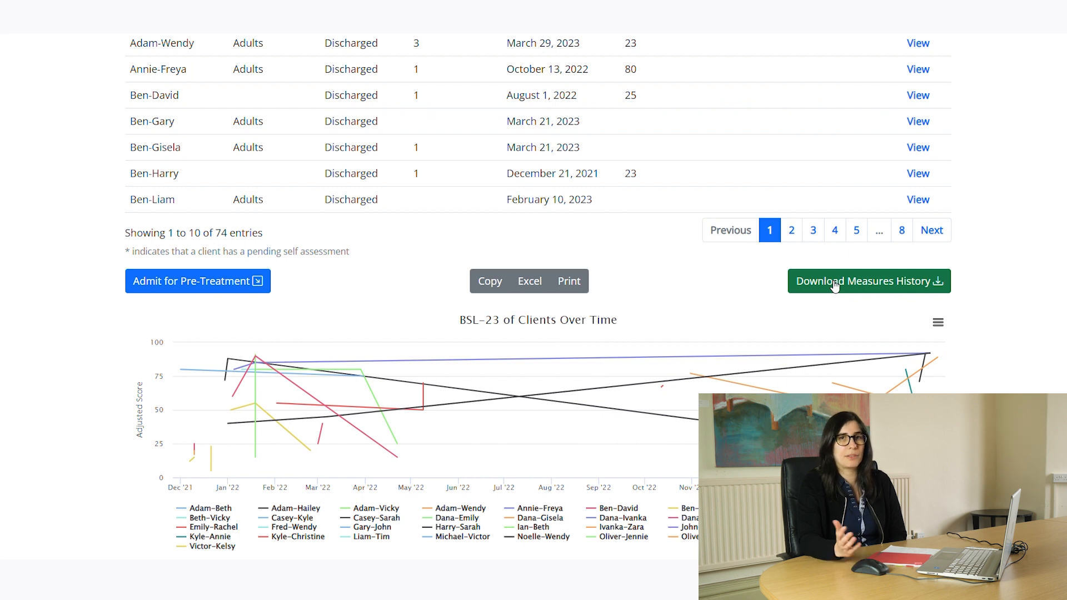
pyautogui.scroll(-1, 672, 342)
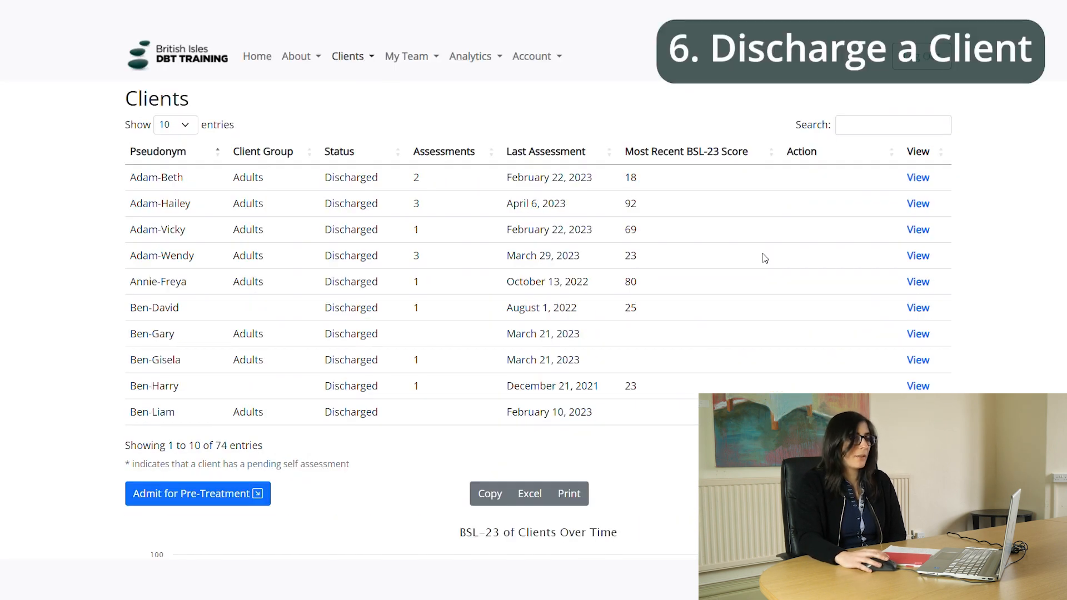
# Start discharging the admitted client with a BSL-23 score of 14, using the upload assessment method
pyautogui.click(364, 62)
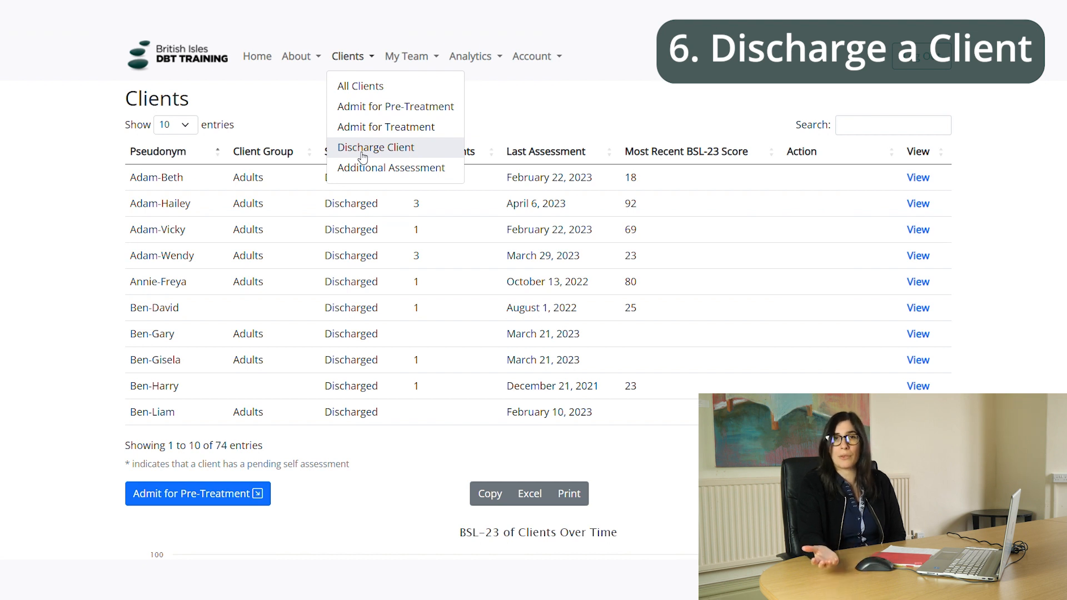
pyautogui.click(361, 156)
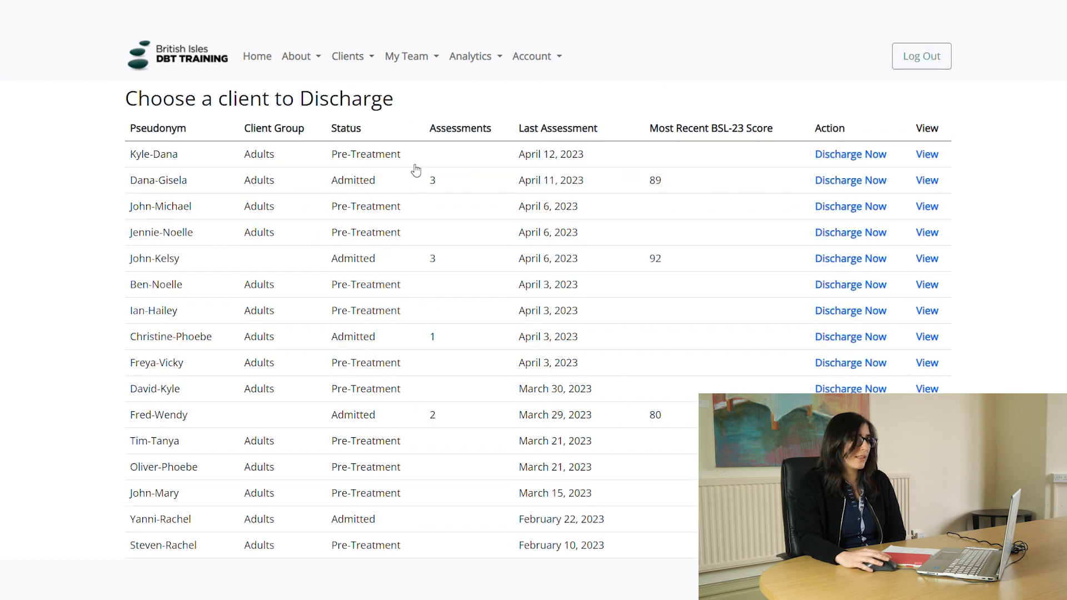
pyautogui.click(359, 57)
pyautogui.click(375, 146)
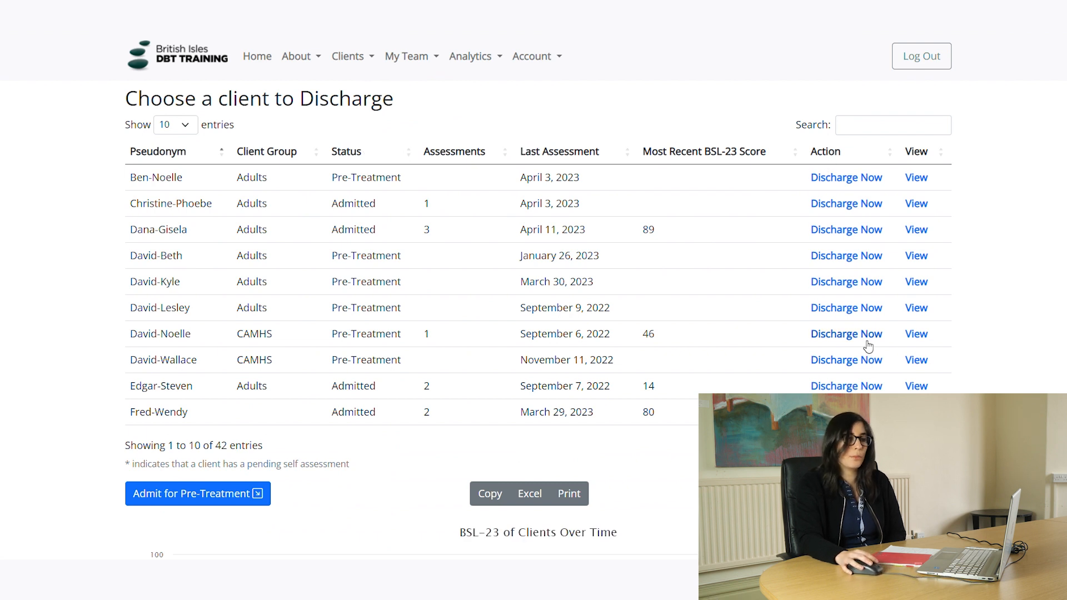
pyautogui.click(859, 388)
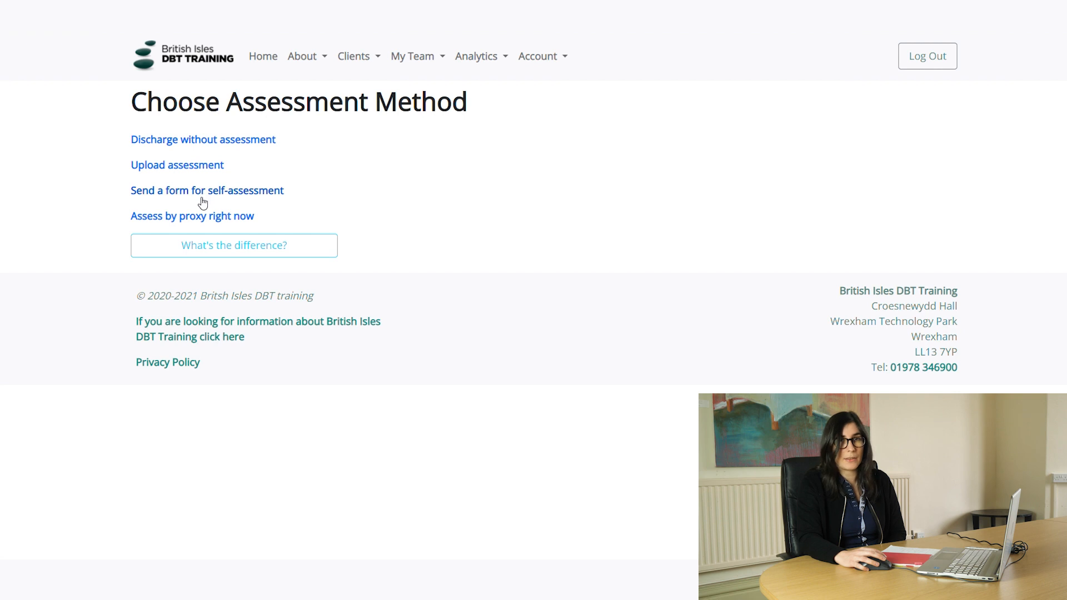
pyautogui.click(190, 166)
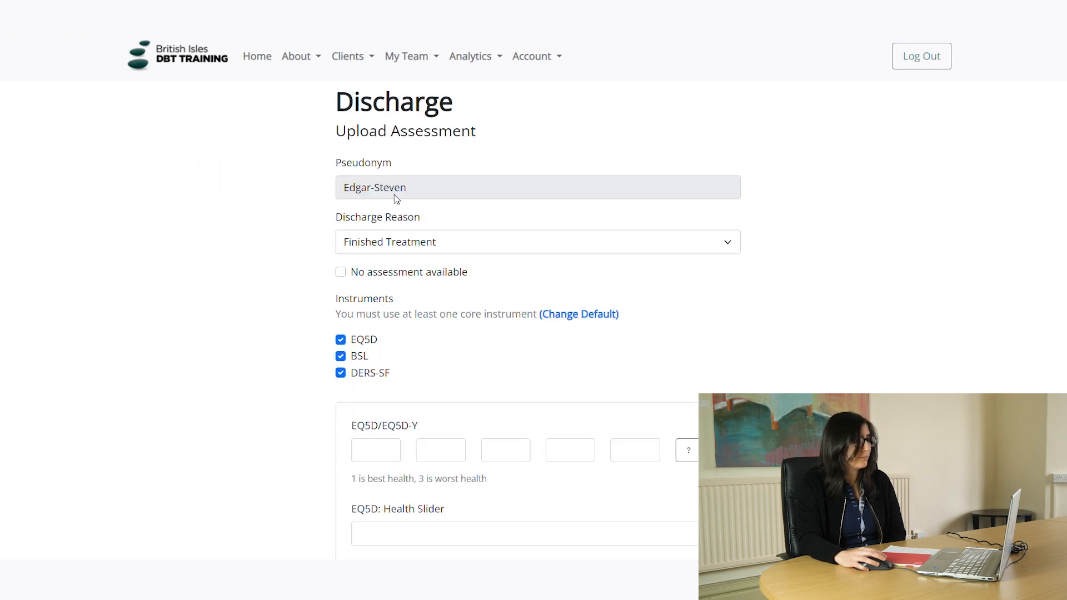
# Review the discharge reason options and the EQ5D, BSL and DERS-SF fields, and return to the list of all clients
pyautogui.click(450, 248)
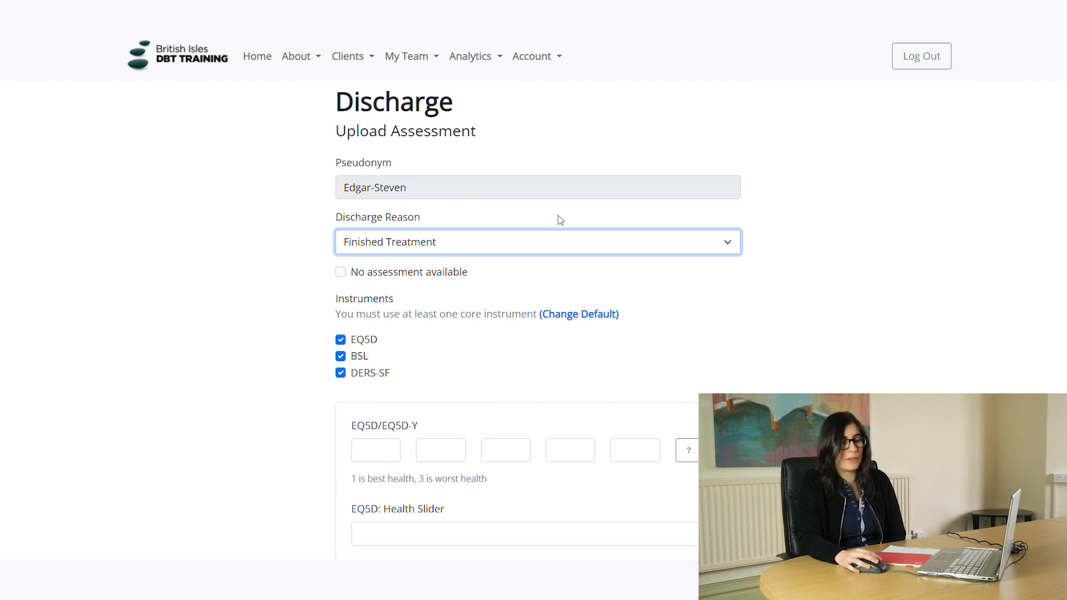
pyautogui.click(772, 251)
pyautogui.scroll(-4, 545, 329)
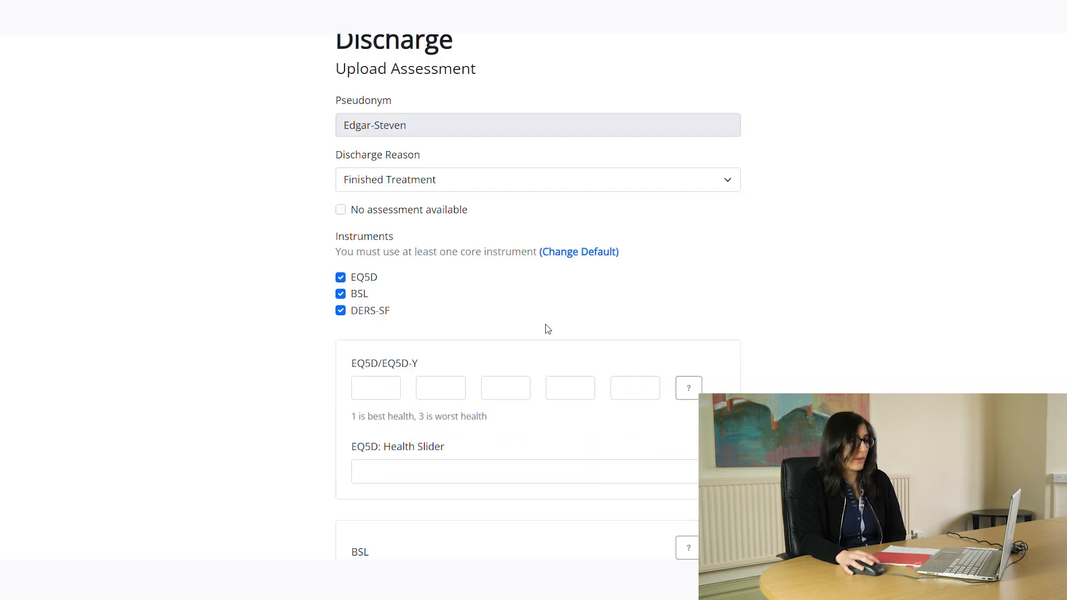
pyautogui.scroll(-10, 485, 344)
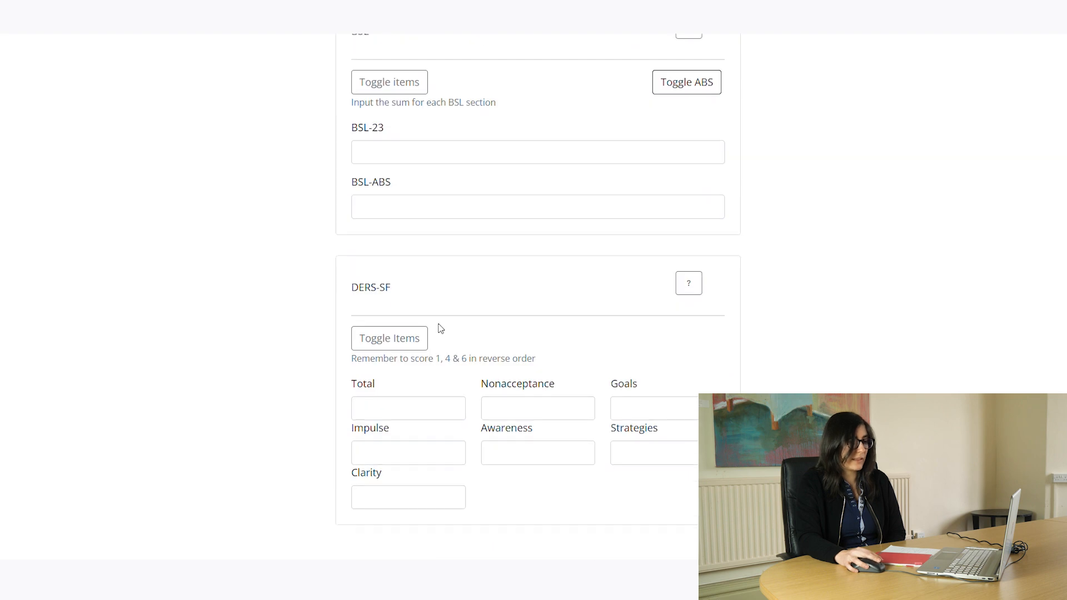
pyautogui.scroll(14, 472, 143)
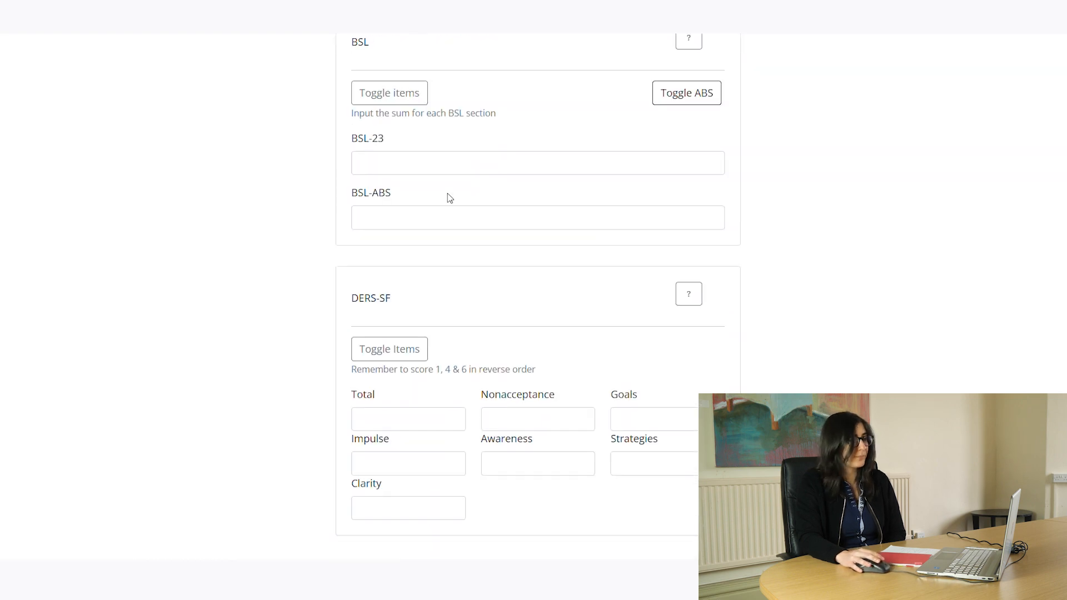
pyautogui.click(353, 58)
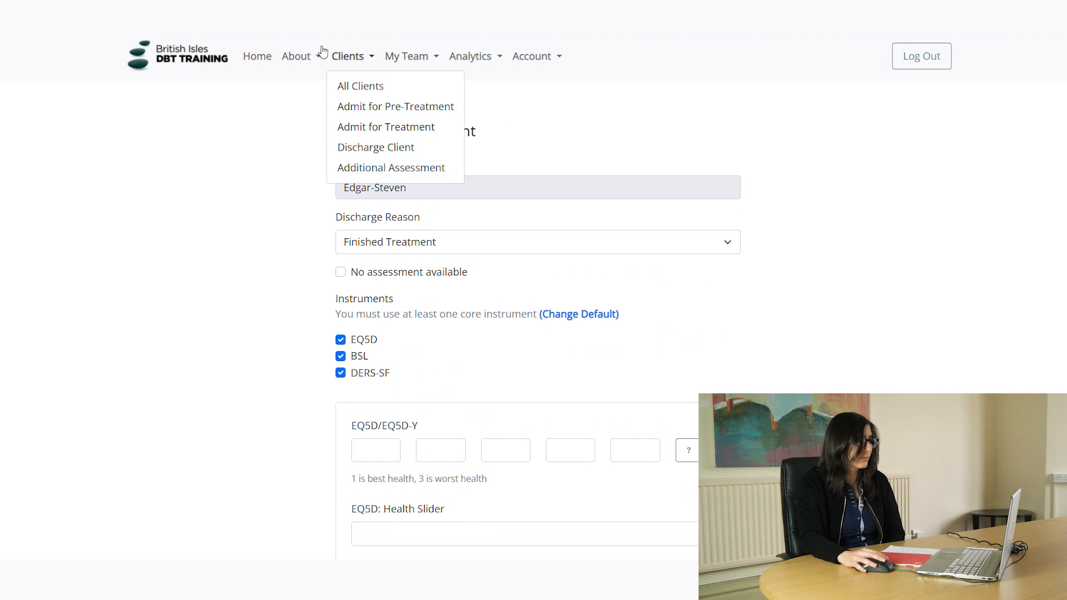
pyautogui.click(369, 91)
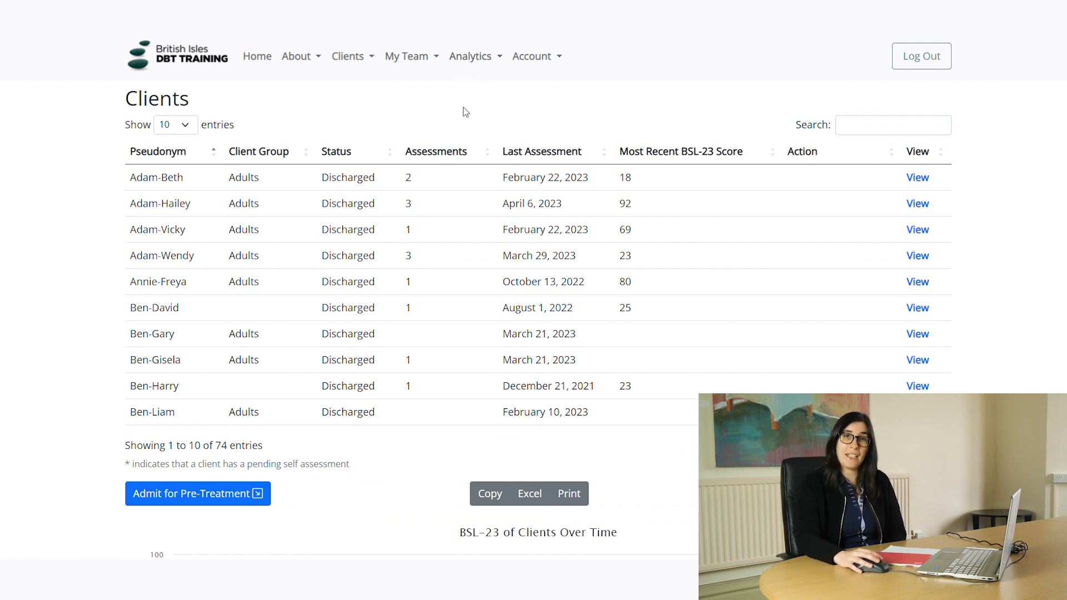
# Open the analytics overview to view the team's BSL-23 summary statistics
pyautogui.click(479, 69)
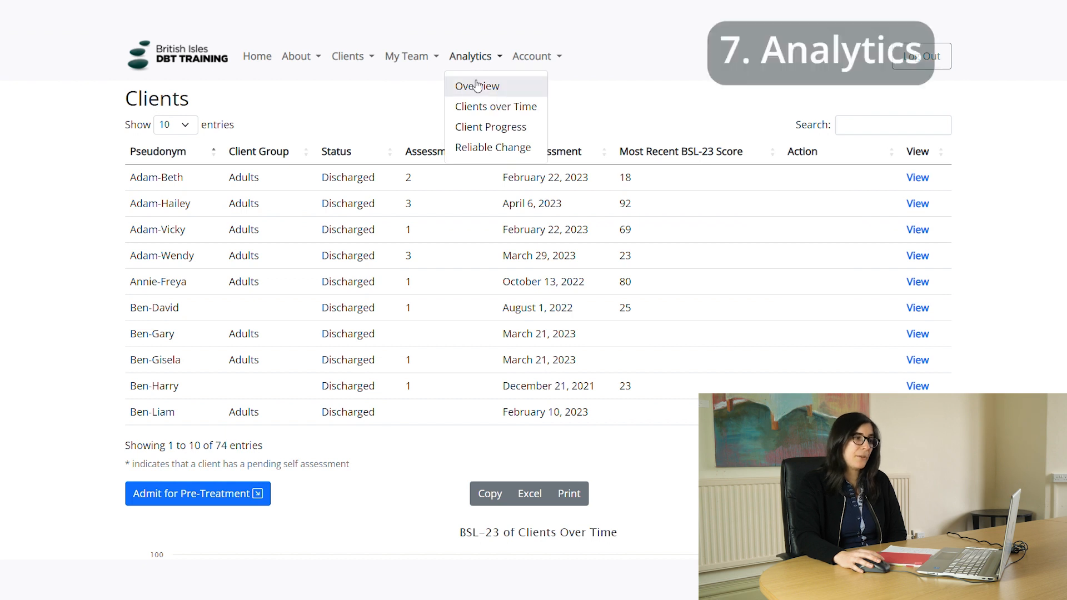
pyautogui.click(477, 85)
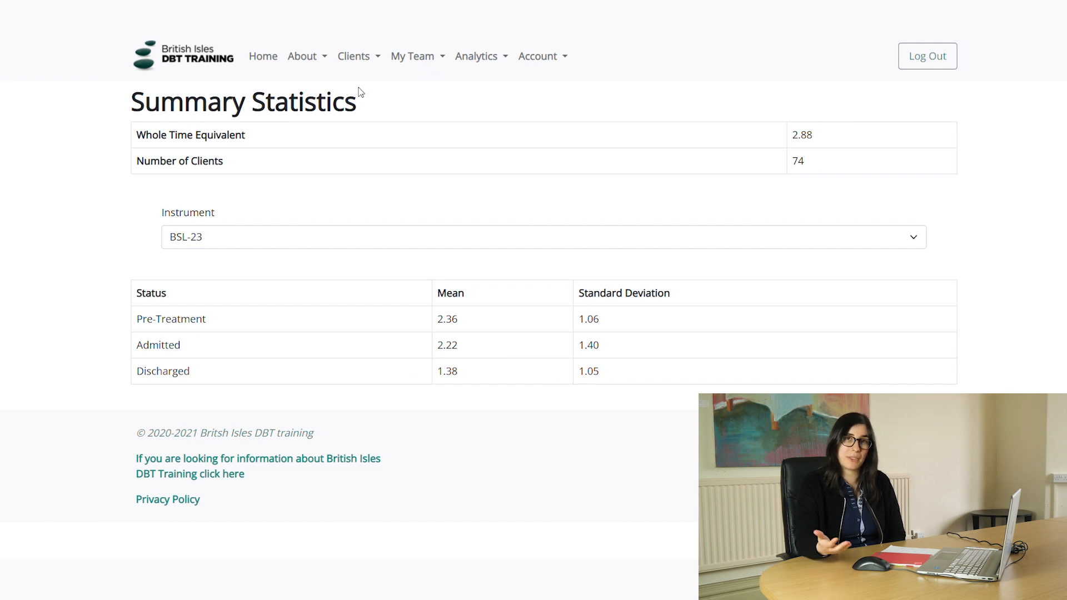
pyautogui.click(373, 56)
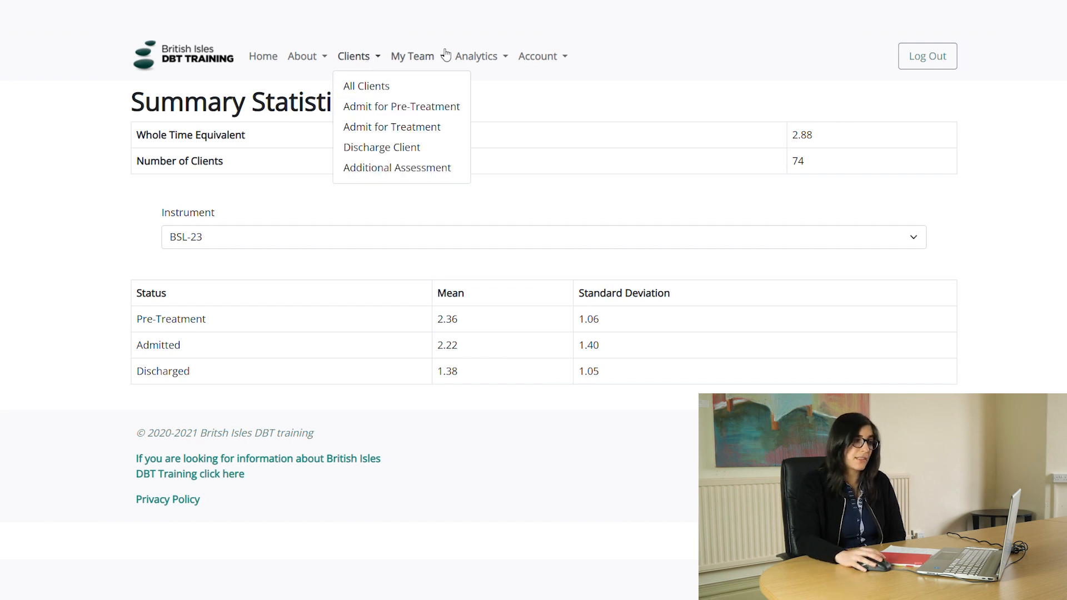
# Open the Clients over Time report and check the date range options for the admitted clients chart
pyautogui.click(473, 58)
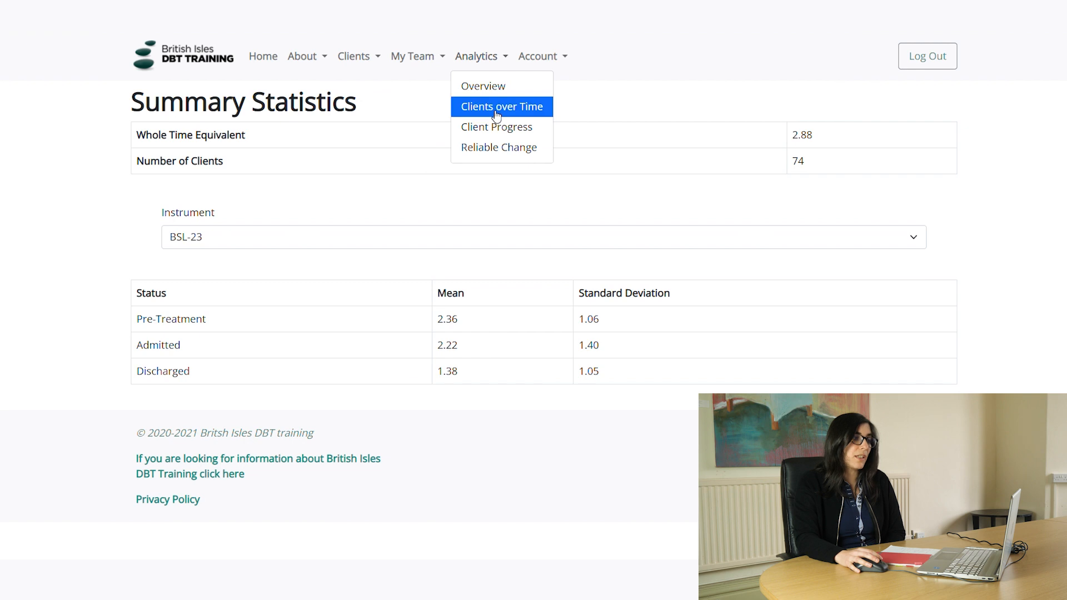
pyautogui.click(496, 106)
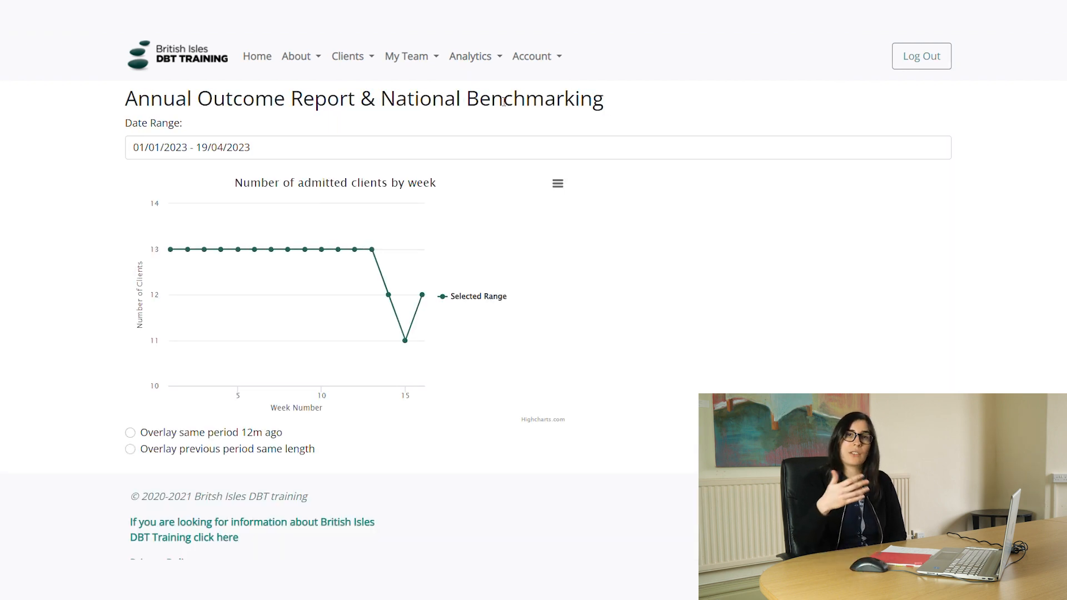
pyautogui.click(393, 142)
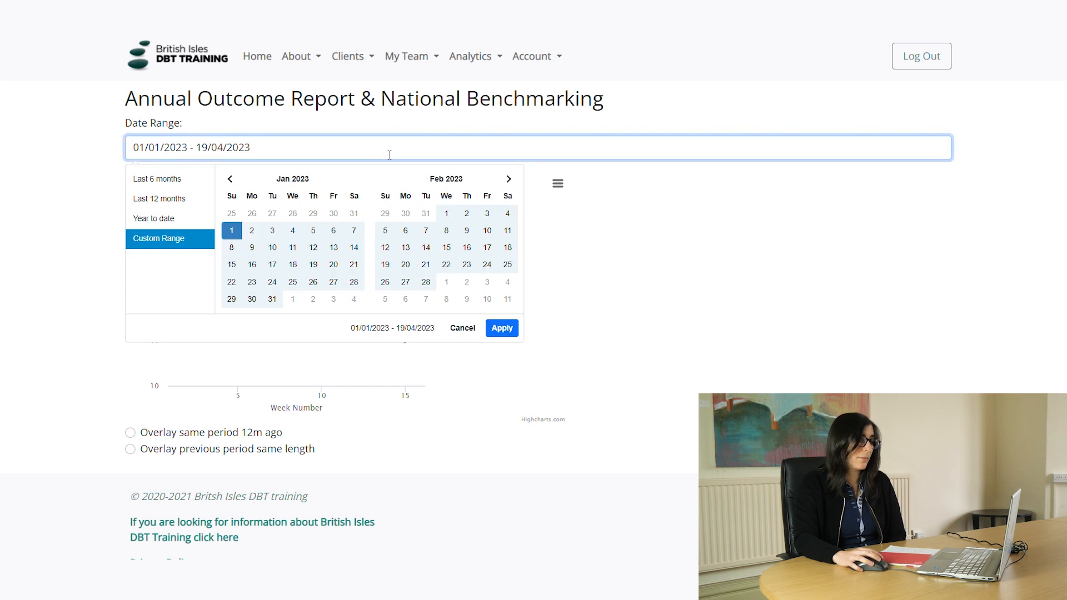
pyautogui.click(632, 210)
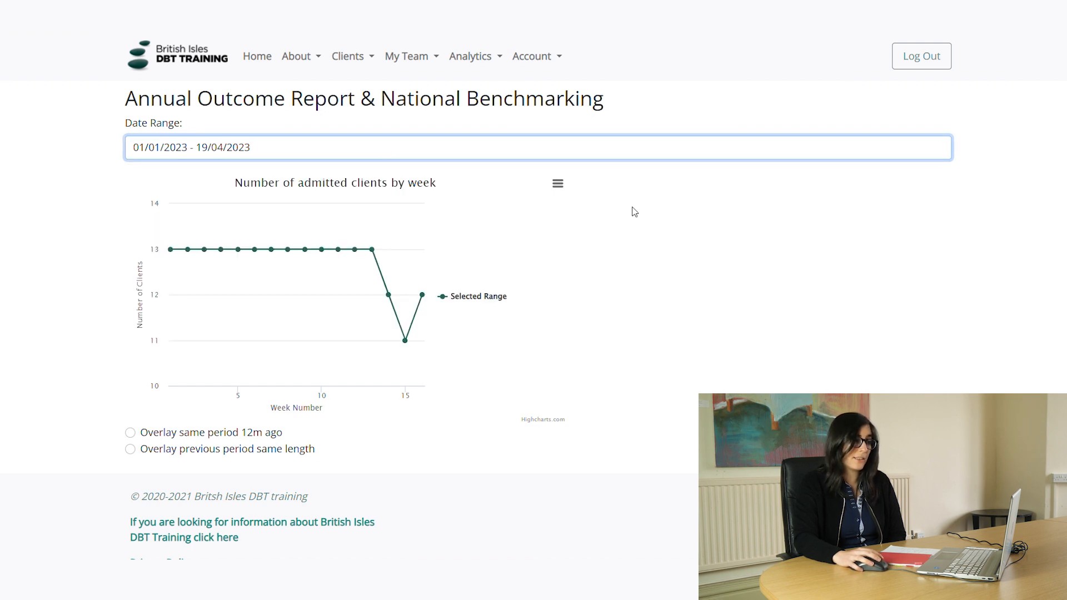
# Open the Client Progress report and limit the BSL-23 chart to discharged clients plotted by relative date
pyautogui.click(556, 62)
pyautogui.click(489, 56)
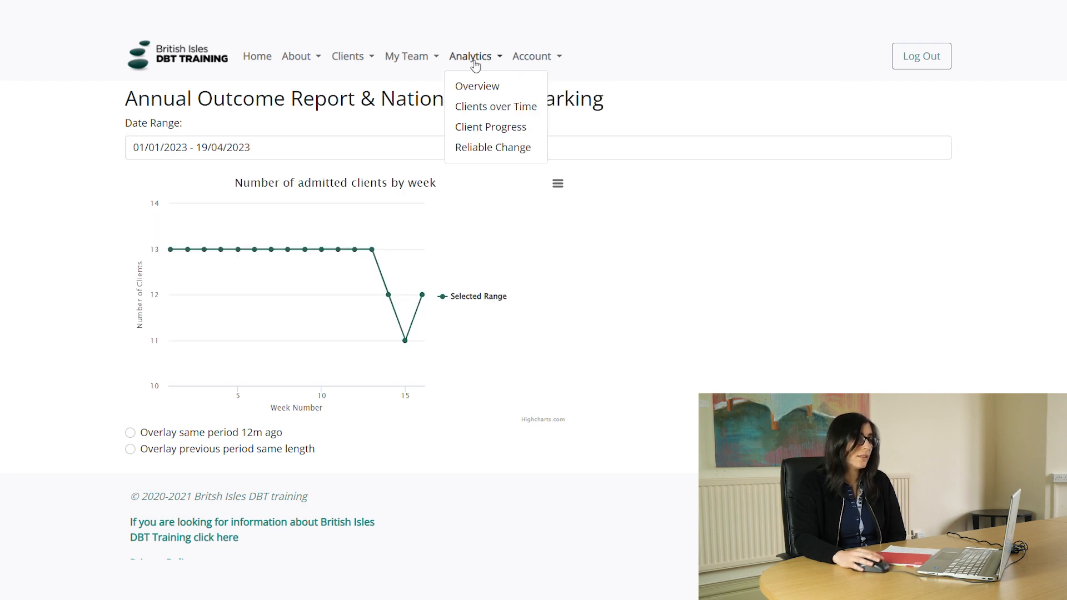
pyautogui.click(474, 125)
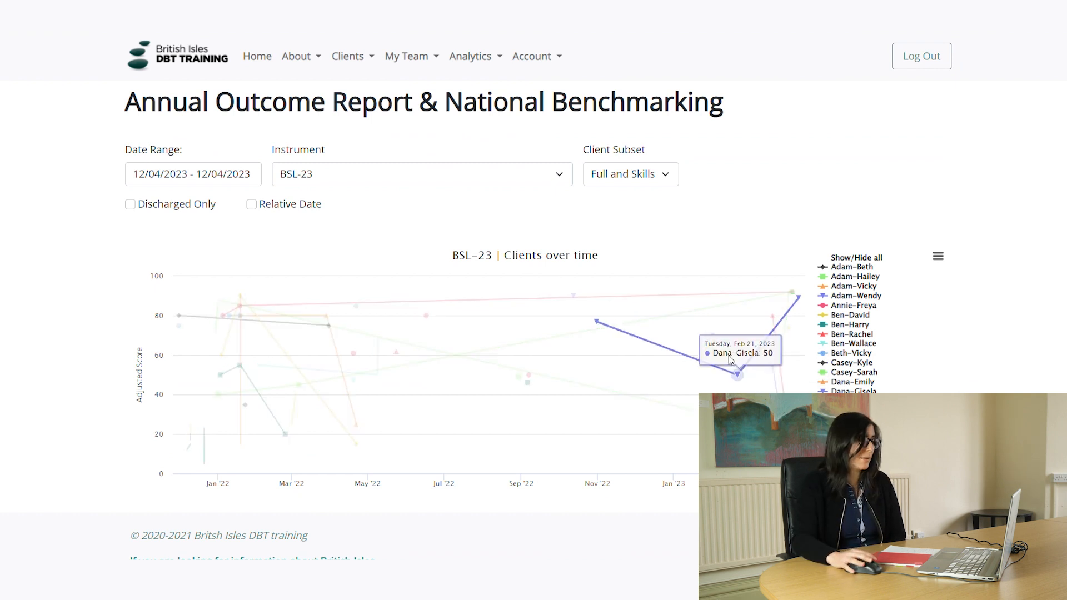
pyautogui.click(131, 206)
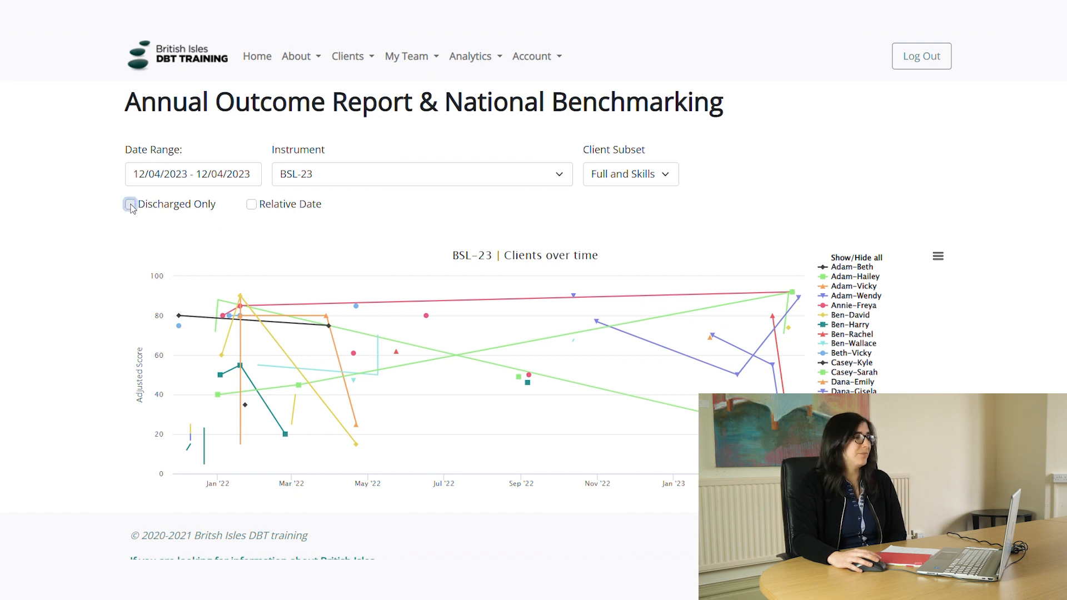
pyautogui.click(252, 205)
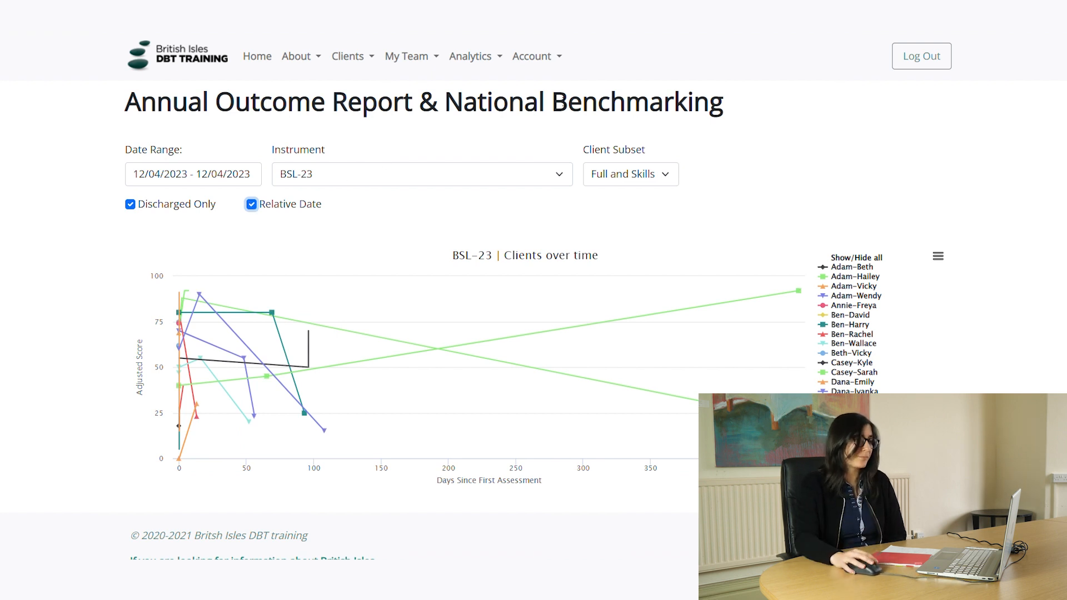
# Open the Reliable Change report to view the BSL-23 outcome statistics and client change chart
pyautogui.click(531, 60)
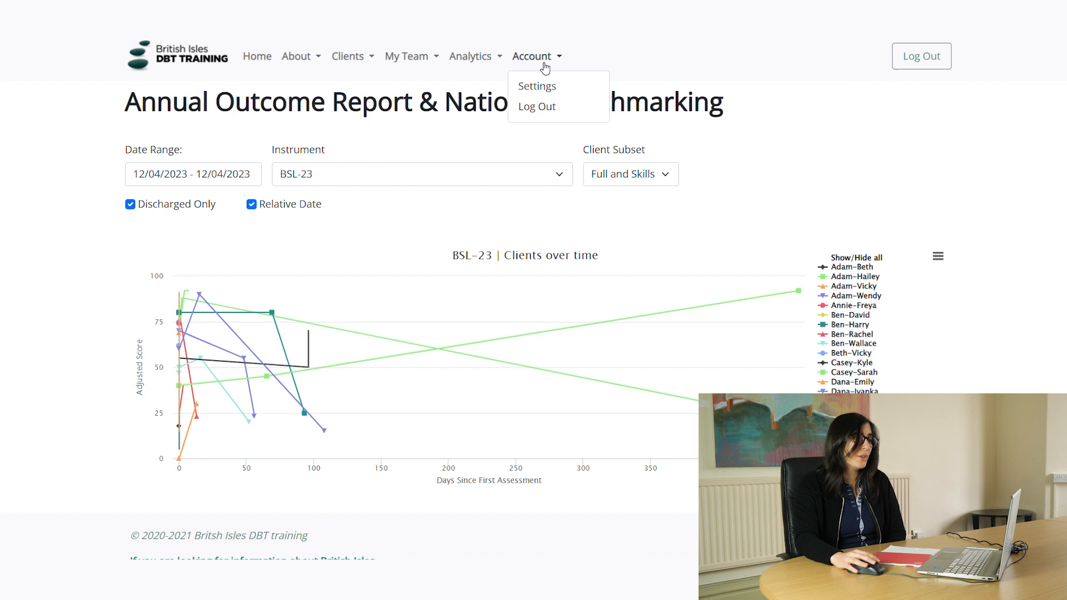
pyautogui.click(492, 59)
pyautogui.click(493, 148)
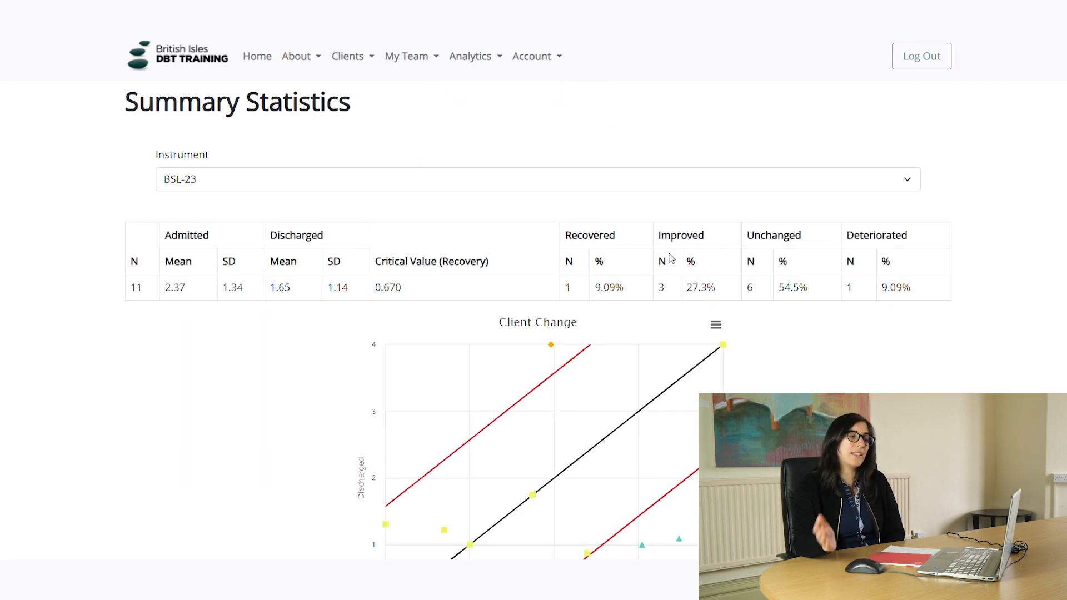
# Examine individual client data points on the BSL-23 Client Change chart, including the recovered, improved, unchanged and deteriorated clients
pyautogui.scroll(-1, 799, 303)
pyautogui.scroll(-3, 799, 303)
pyautogui.scroll(2, 801, 352)
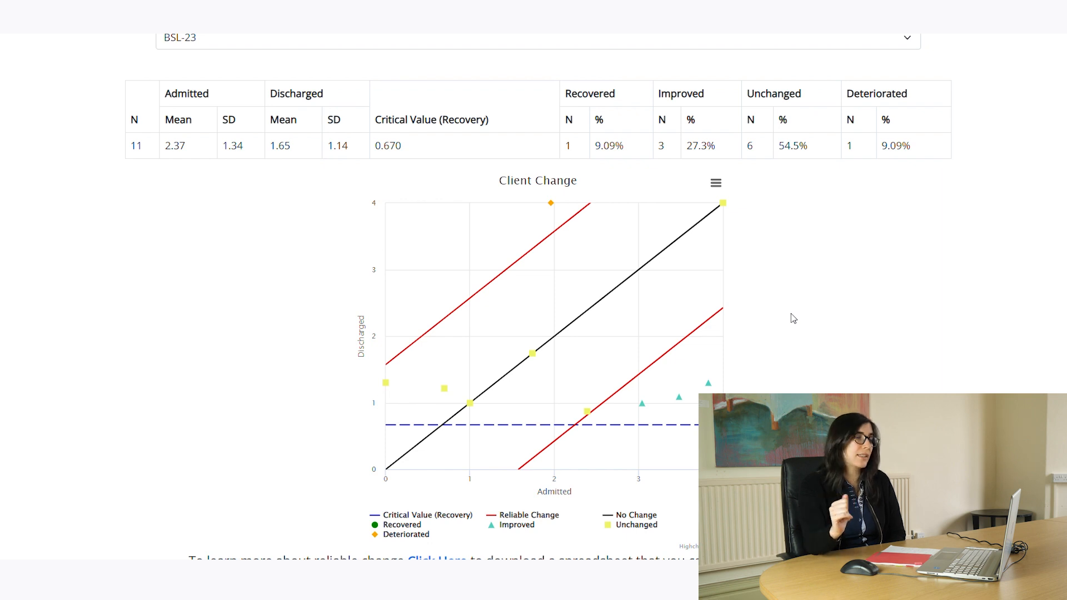
pyautogui.moveTo(716, 426)
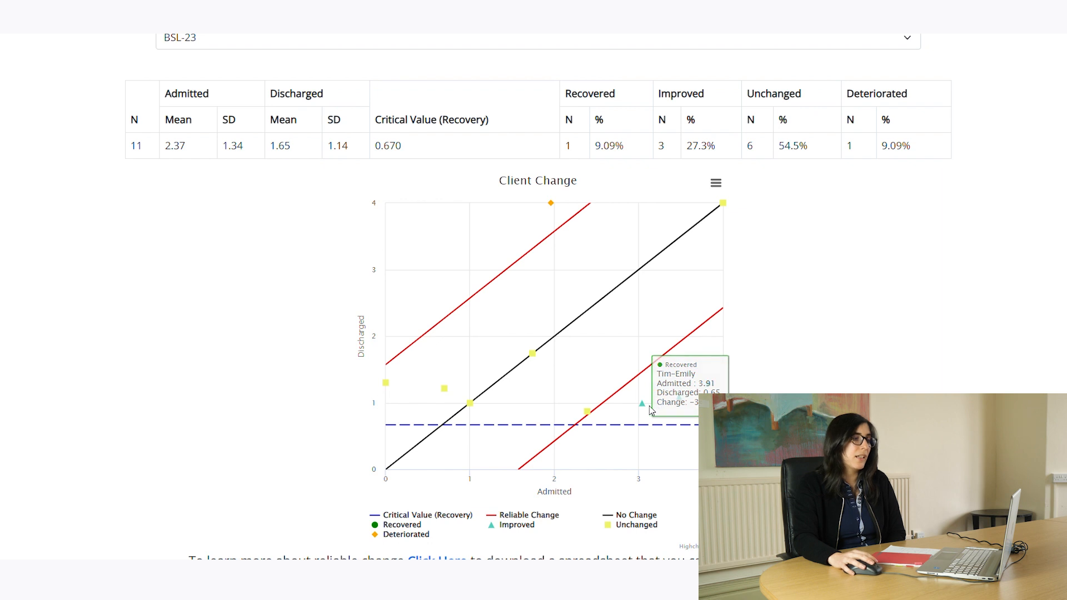
pyautogui.moveTo(679, 397)
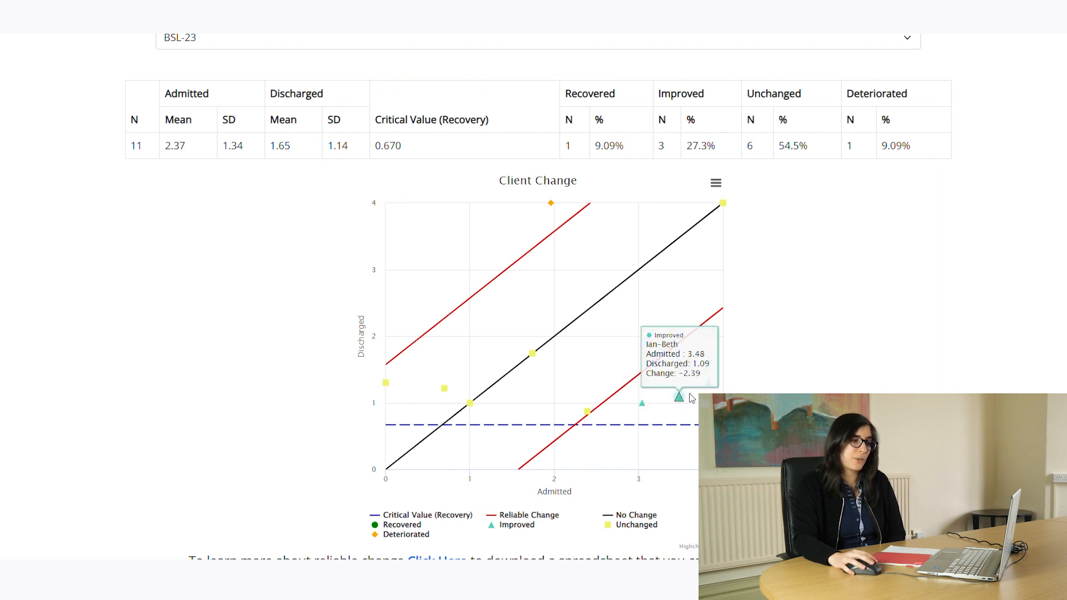
pyautogui.moveTo(711, 387)
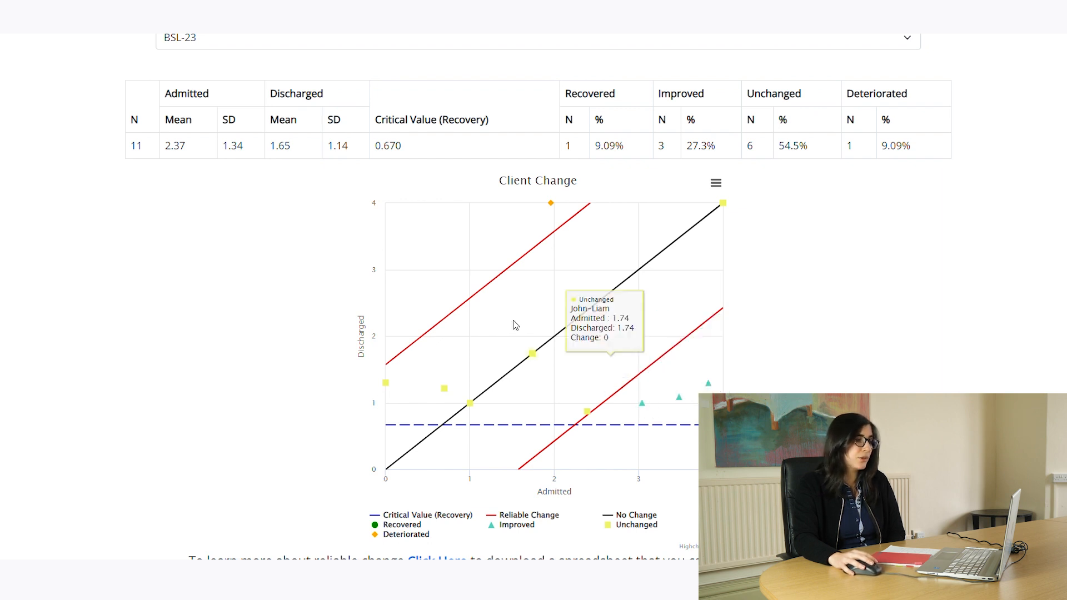
pyautogui.moveTo(551, 204)
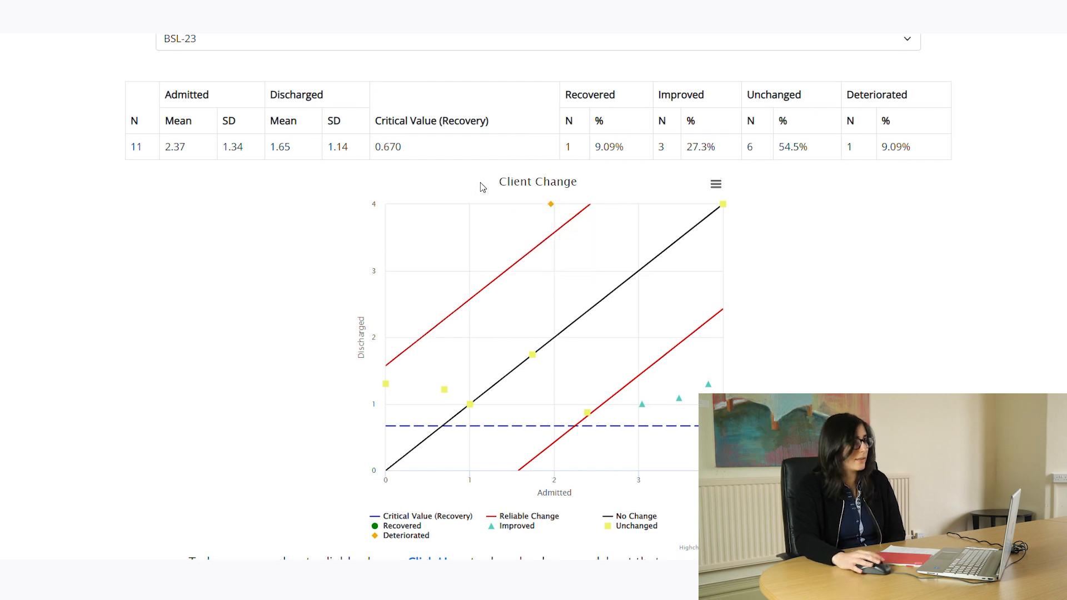
# Check the instrument selector, keeping BSL-23, and show the additional Reliable Change pie and bar charts below the Client Change chart
pyautogui.scroll(2, 479, 184)
pyautogui.click(355, 118)
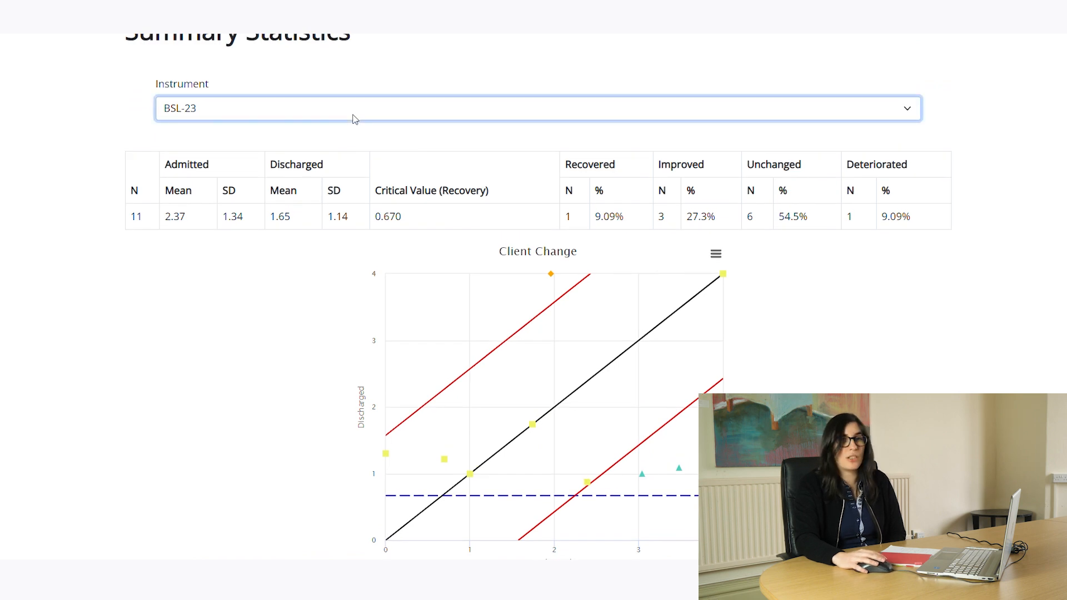
pyautogui.scroll(-3, 308, 326)
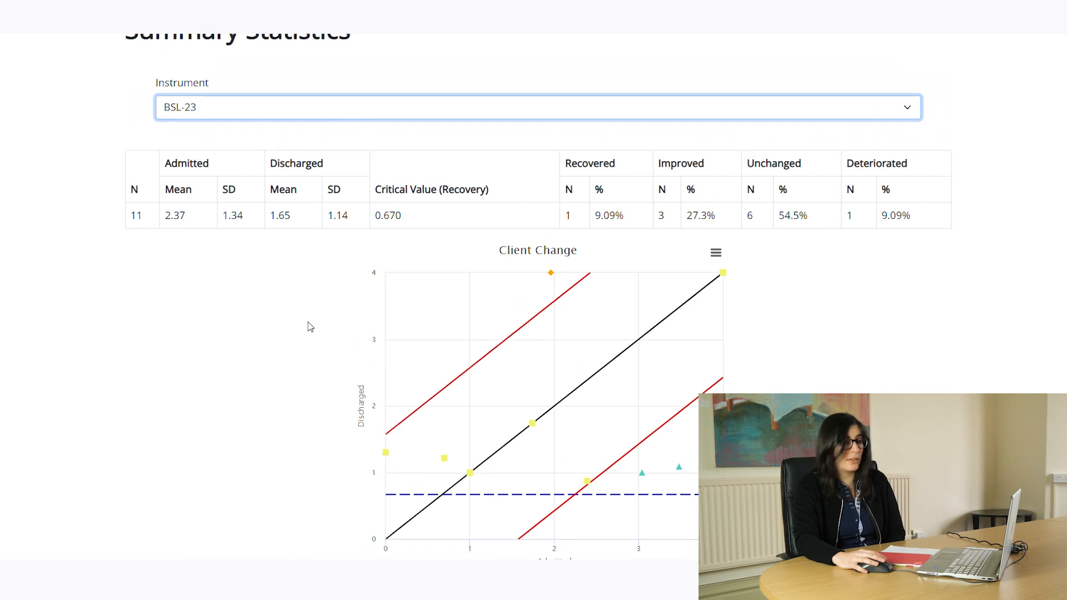
pyautogui.click(238, 530)
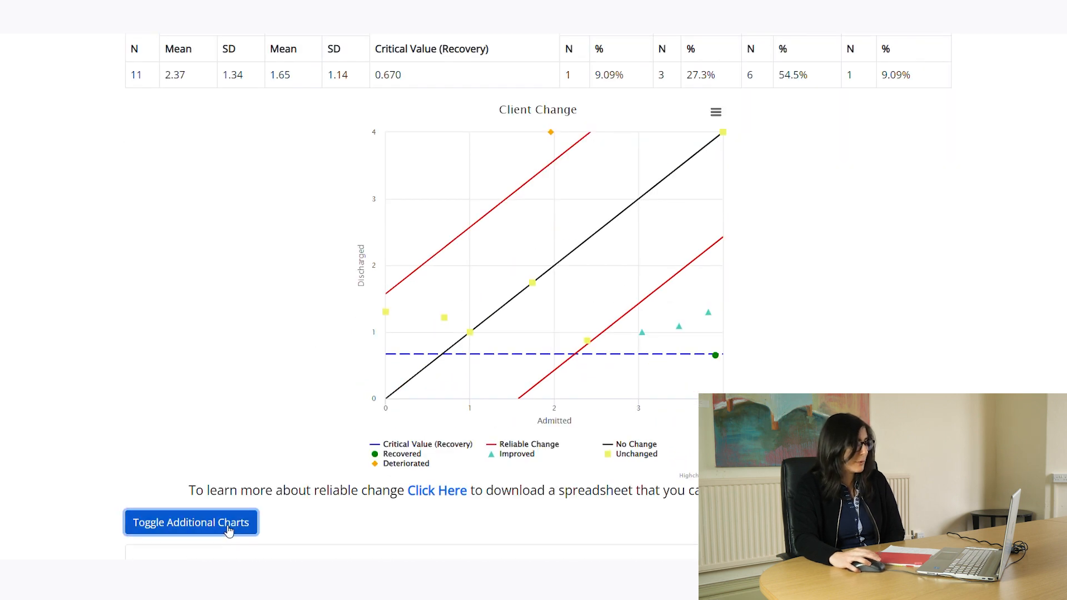
pyautogui.scroll(-2, 290, 489)
pyautogui.scroll(-4, 290, 489)
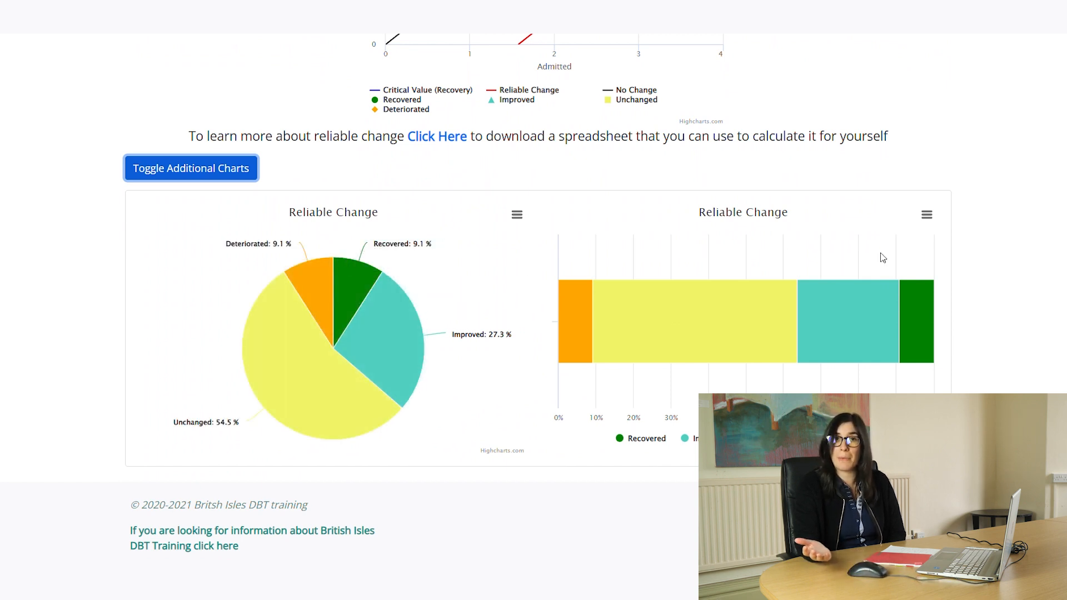
# Review the Client Change chart again together with the BSL-23 summary statistics table above it
pyautogui.scroll(5, 872, 264)
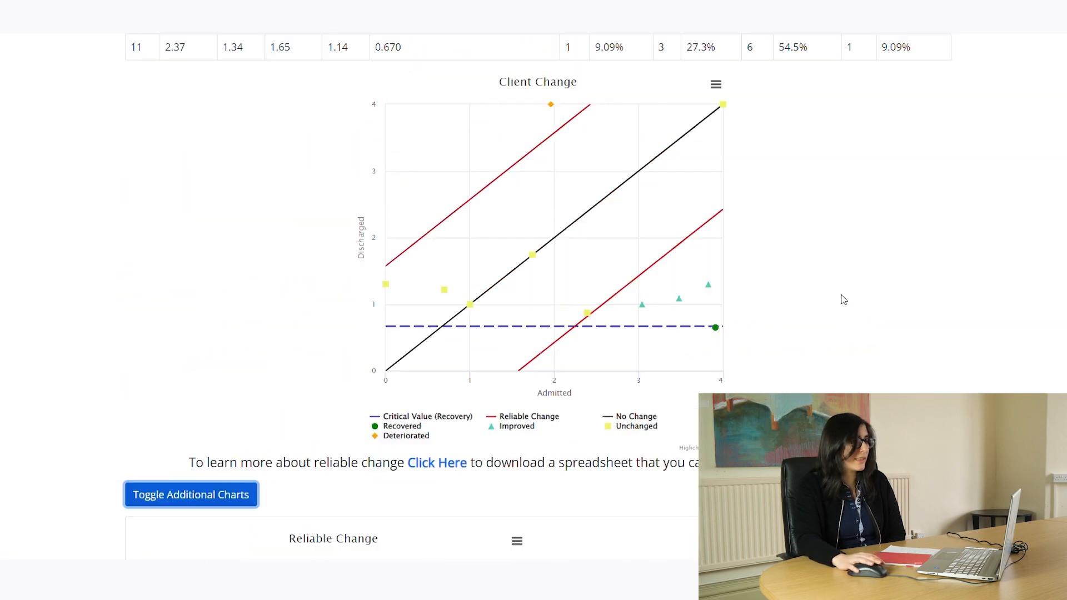
pyautogui.scroll(2, 887, 355)
pyautogui.scroll(-1, 778, 300)
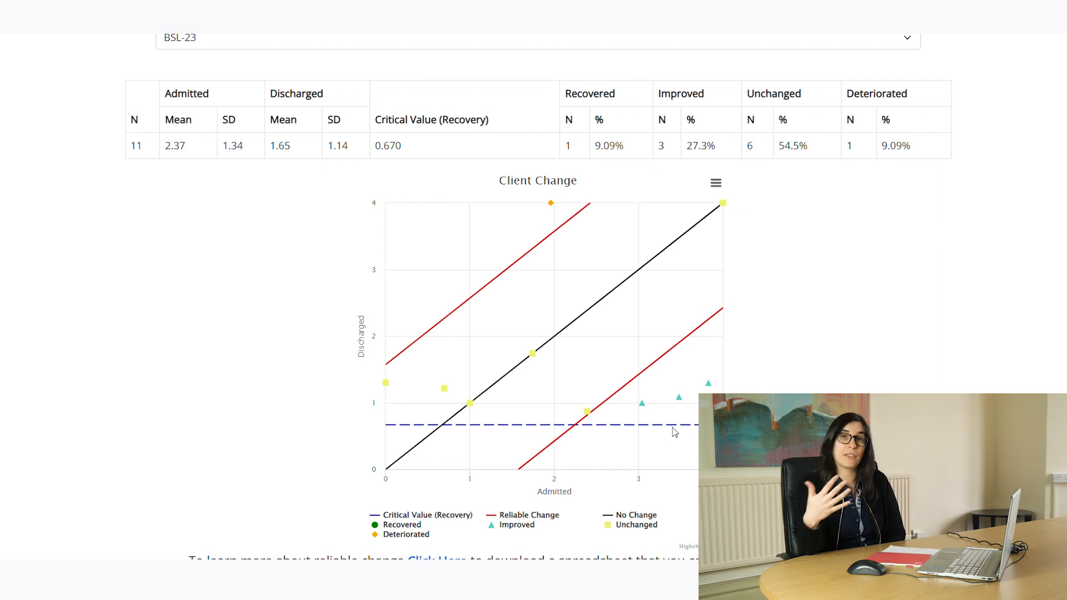
pyautogui.scroll(2, 835, 332)
pyautogui.scroll(-1, 836, 332)
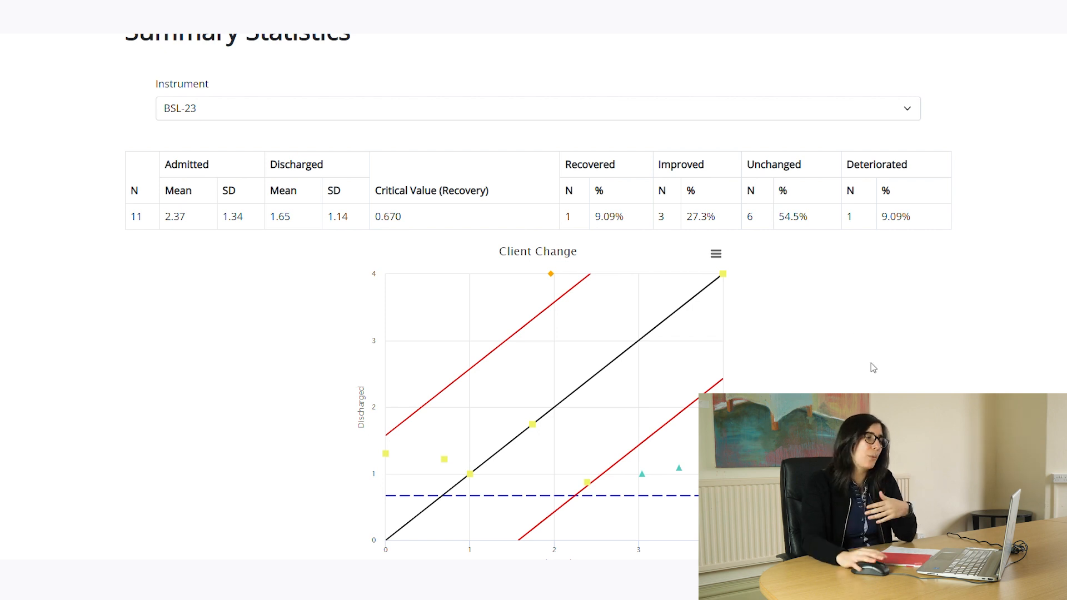
# Open the Aims page and find the outcomes guide link and the client pseudonym tracking file download at its end
pyautogui.scroll(2, 872, 363)
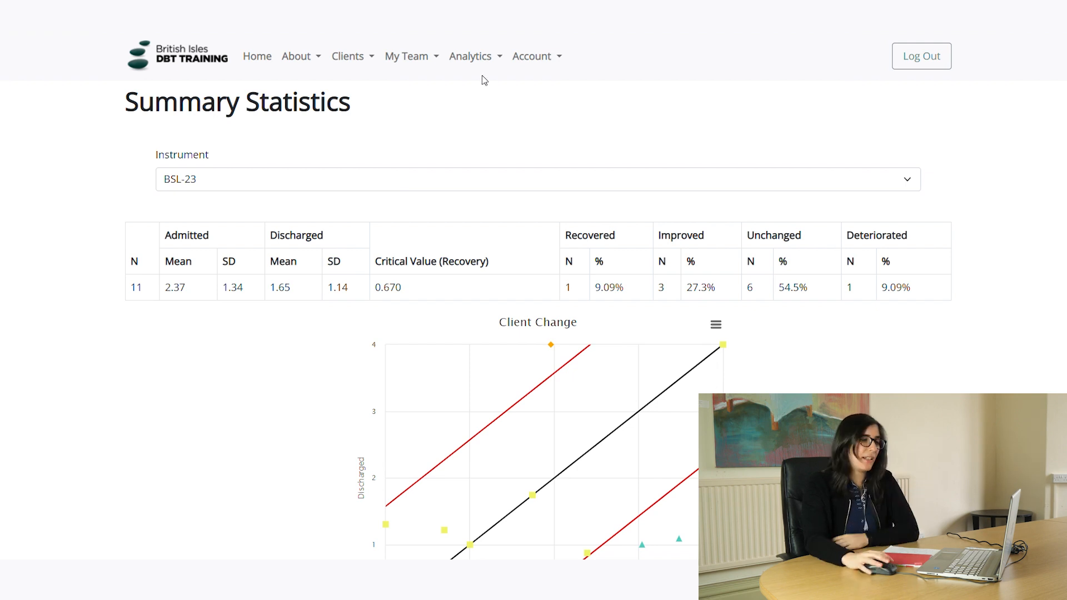
pyautogui.click(303, 60)
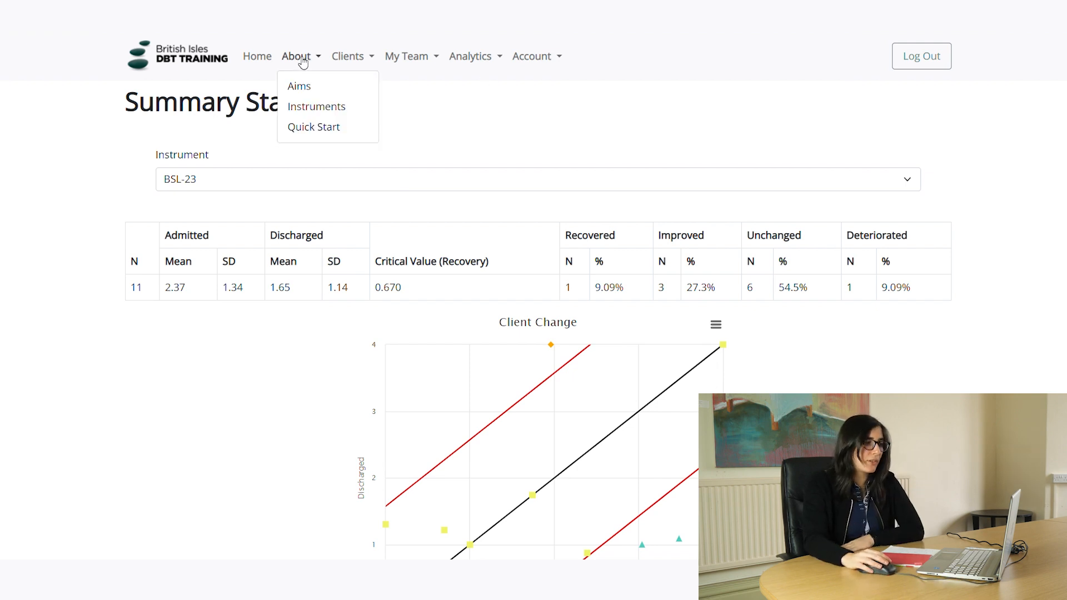
pyautogui.click(299, 88)
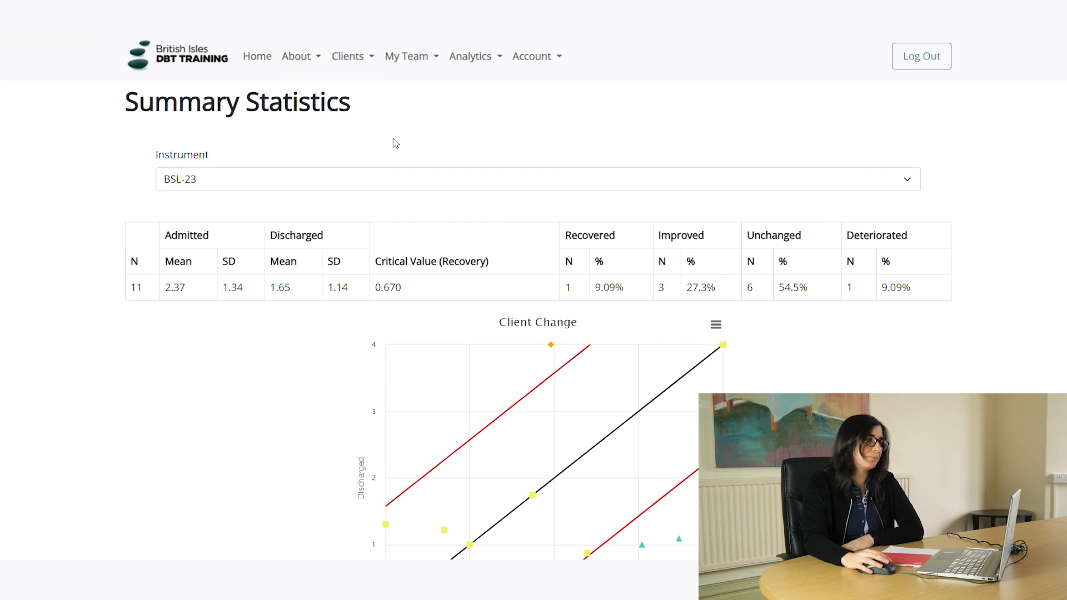
pyautogui.scroll(-1, 595, 250)
pyautogui.scroll(-4, 588, 276)
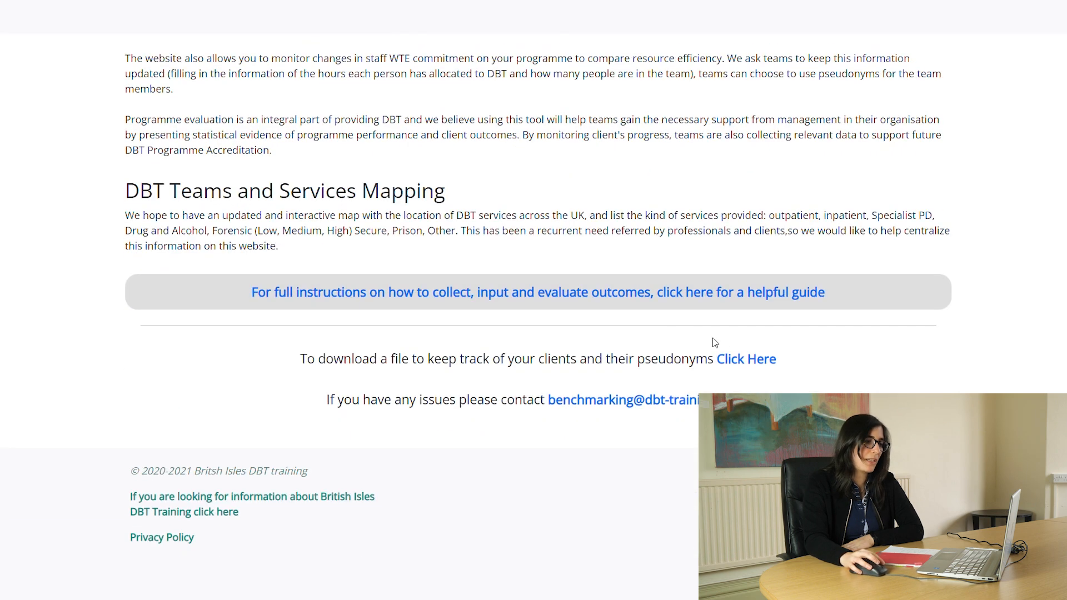